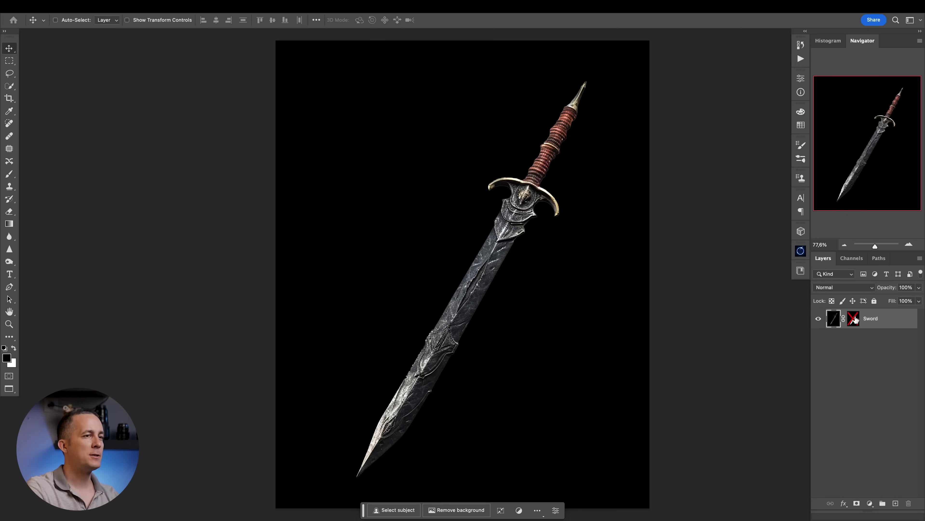
# Re-enable the Sword layer mask and pick the Quick Selection tool
pyautogui.keyDown('shift'); pyautogui.click(854, 319); pyautogui.keyUp('shift')
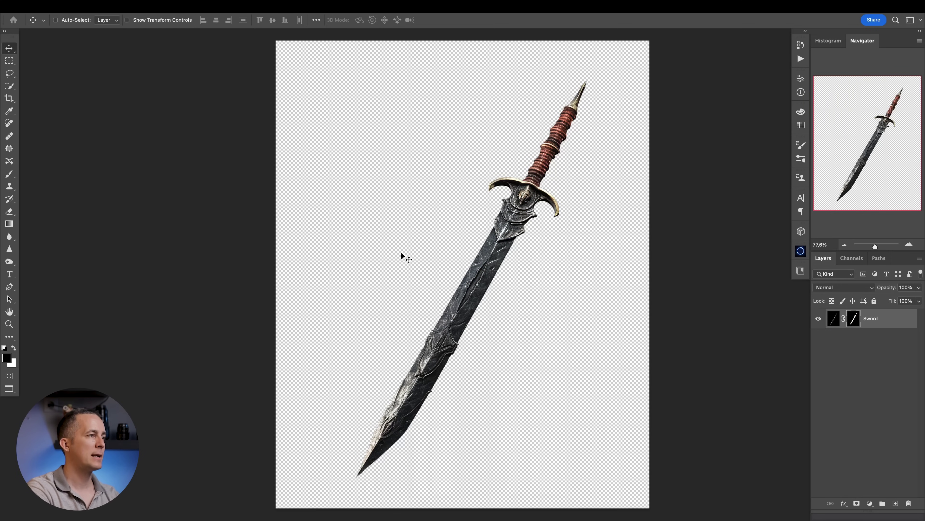
pyautogui.click(10, 86)
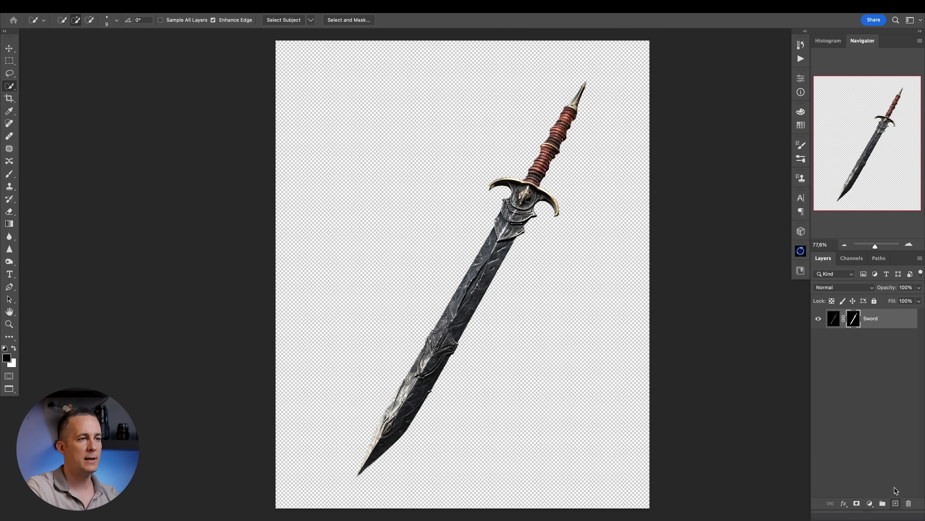
# Add a layer above Sword named 'White' and move the sword mask onto it
pyautogui.click(896, 504)
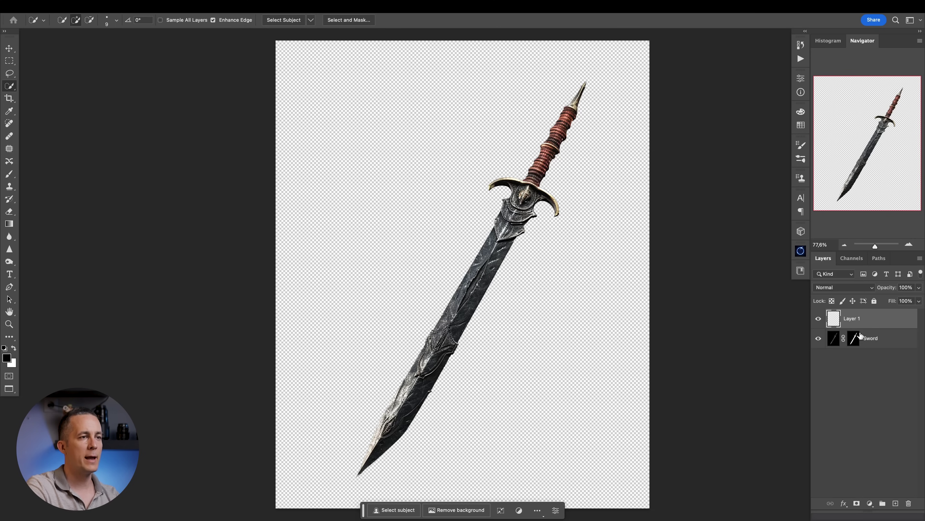
pyautogui.moveTo(856, 341); pyautogui.dragTo(853, 323)
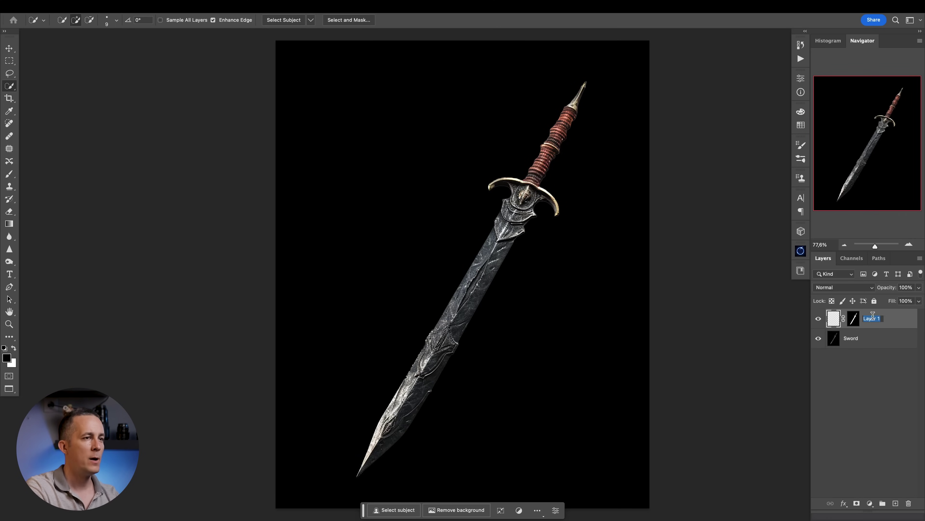
pyautogui.write('White')
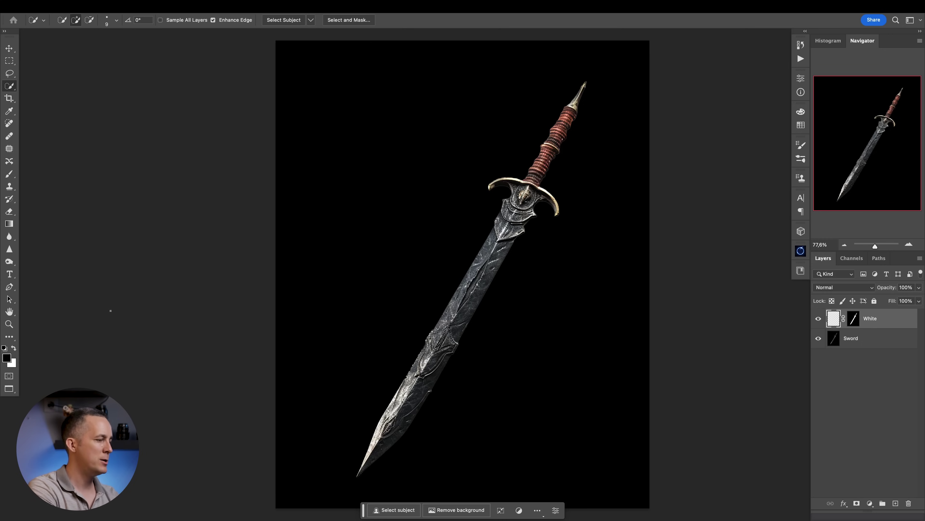
# Set up the Soft Round brush at 100% opacity
pyautogui.rightClick(414, 208)
pyautogui.click(507, 278)
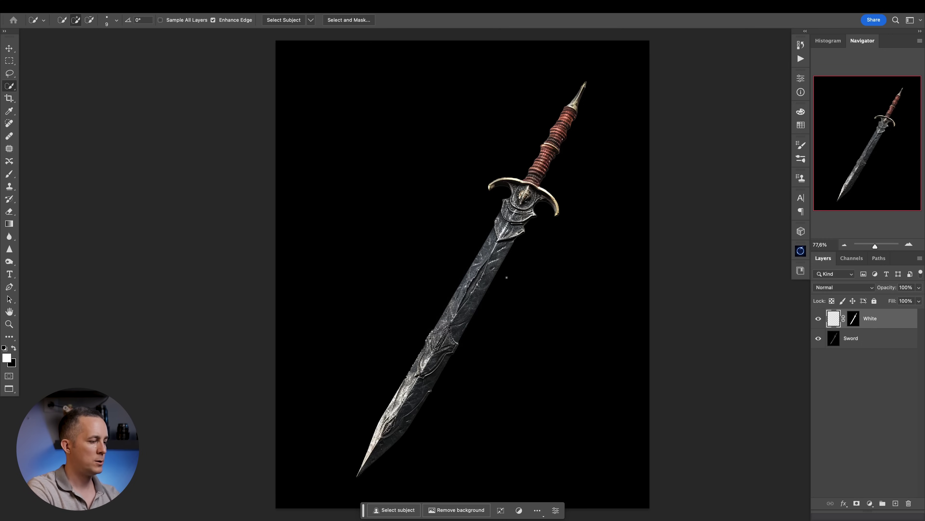
pyautogui.press('b')
pyautogui.rightClick(505, 272)
pyautogui.click(748, 298)
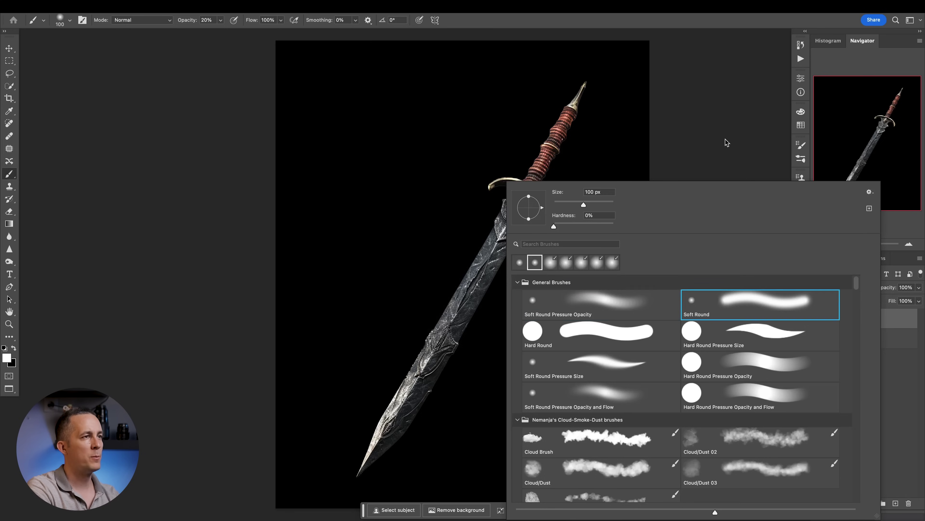
pyautogui.press('Return')
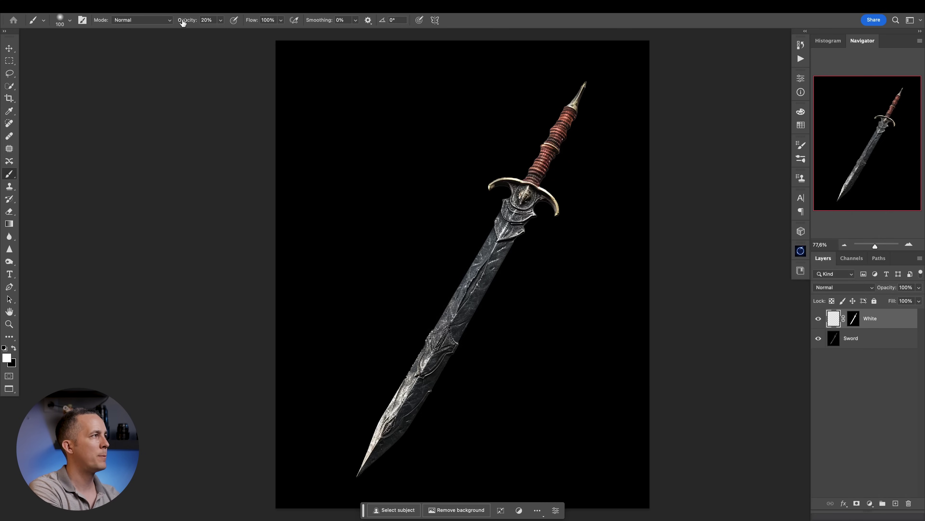
pyautogui.moveTo(183, 22); pyautogui.dragTo(292, 29)
# Zoom in and paint straight white lines along the blade's right edge down to the tip
pyautogui.click(502, 273)
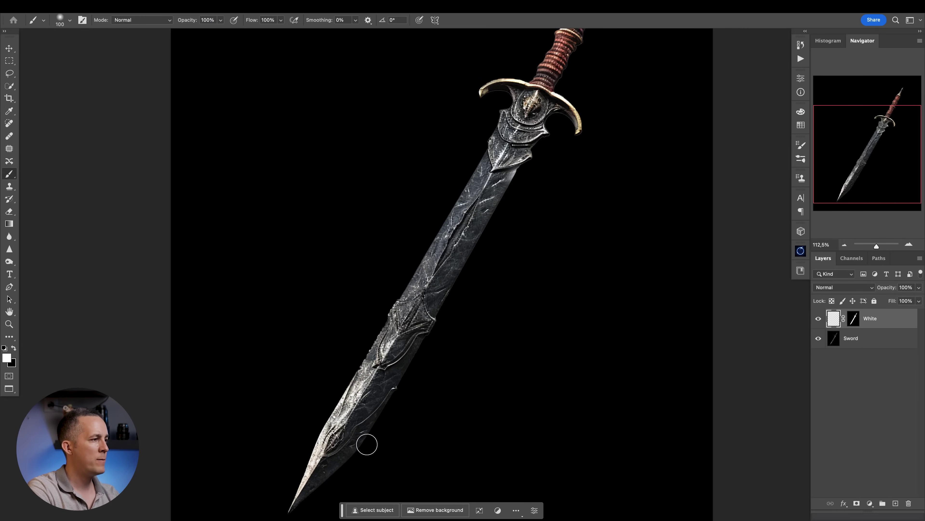
pyautogui.keyDown('shift'); pyautogui.click(367, 442); pyautogui.keyUp('shift')
pyautogui.keyDown('shift'); pyautogui.click(525, 176); pyautogui.keyUp('shift')
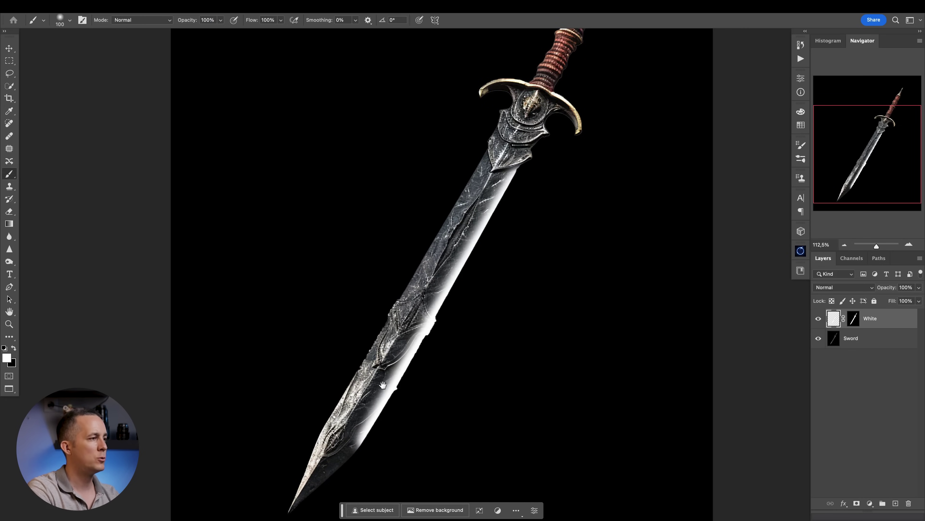
pyautogui.scroll(-10, 475, 271)
pyautogui.hscroll(-6, 474, 271)
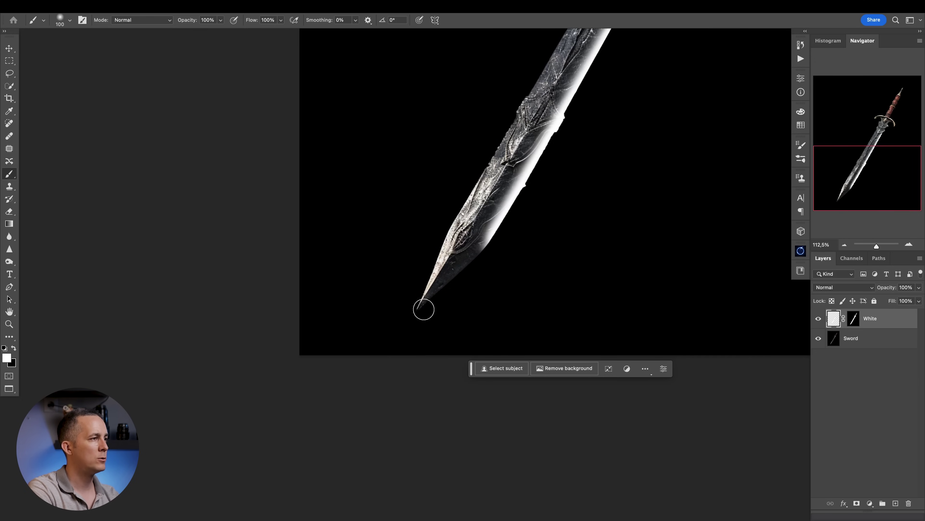
pyautogui.keyDown('shift'); pyautogui.click(424, 303); pyautogui.keyUp('shift')
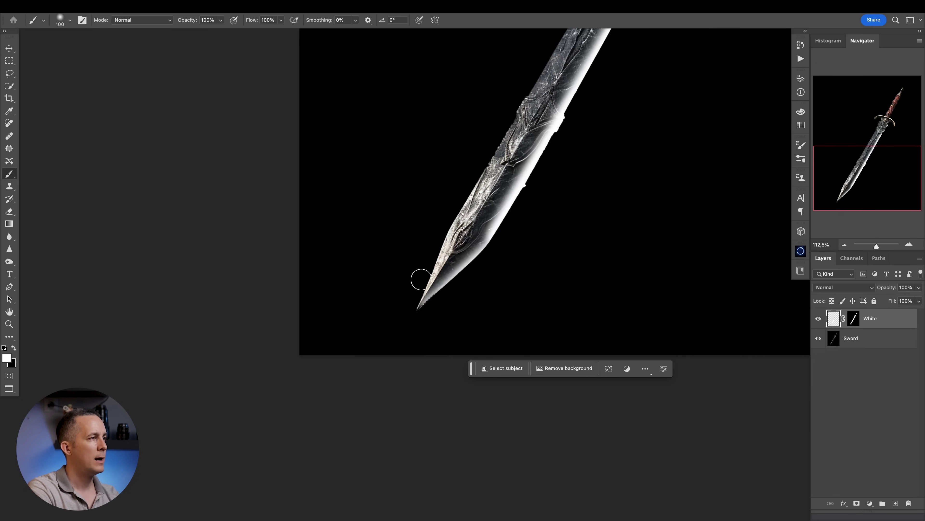
pyautogui.click(422, 303)
pyautogui.keyDown('shift'); pyautogui.click(436, 243); pyautogui.keyUp('shift')
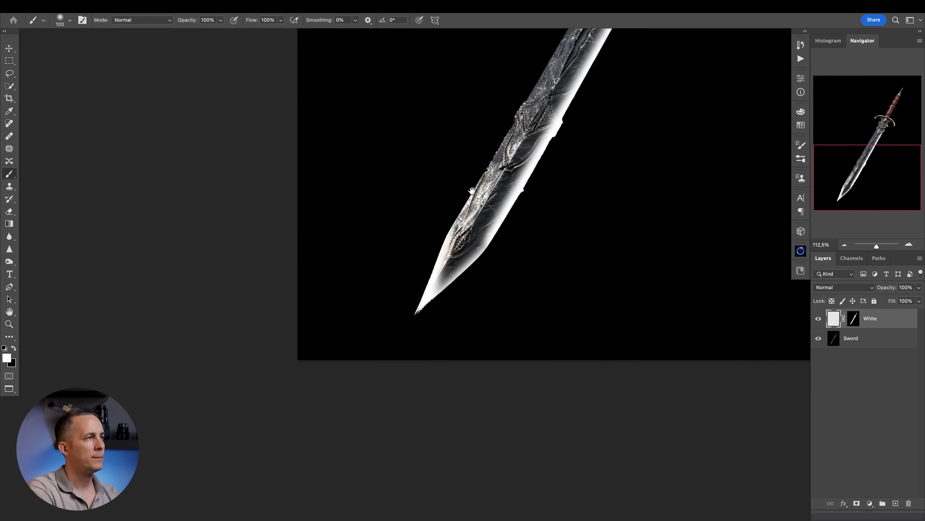
# Paint straight white strokes up the blade's left edge toward the guard
pyautogui.scroll(8, 518, 178)
pyautogui.hscroll(3, 518, 178)
pyautogui.keyDown('shift'); pyautogui.click(518, 179); pyautogui.keyUp('shift')
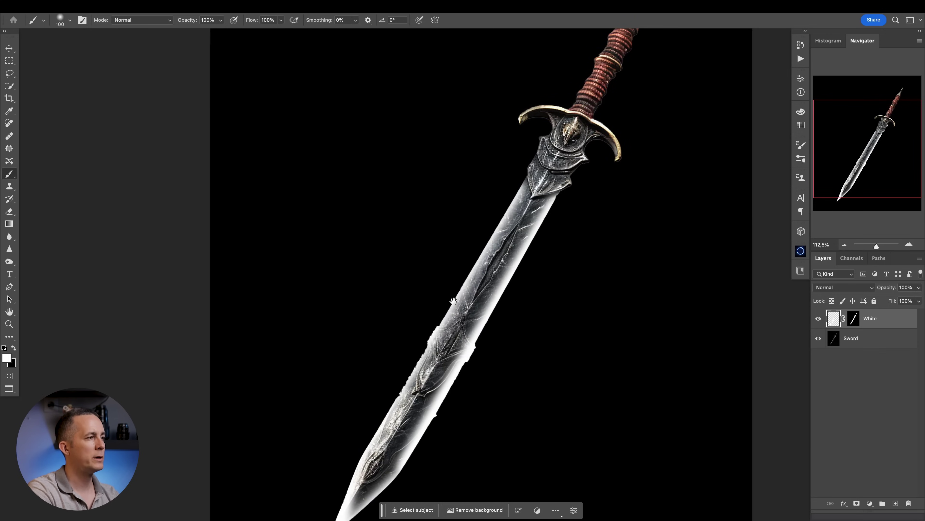
pyautogui.scroll(-4, 419, 279)
pyautogui.hscroll(-2, 419, 279)
pyautogui.keyDown('shift'); pyautogui.click(416, 310); pyautogui.keyUp('shift')
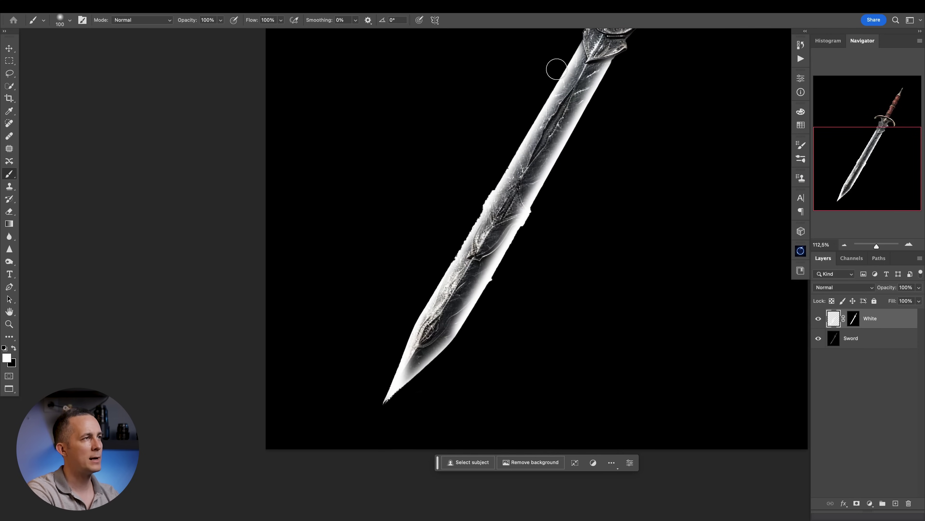
pyautogui.keyDown('shift'); pyautogui.click(570, 40); pyautogui.keyUp('shift')
pyautogui.scroll(3, 570, 46)
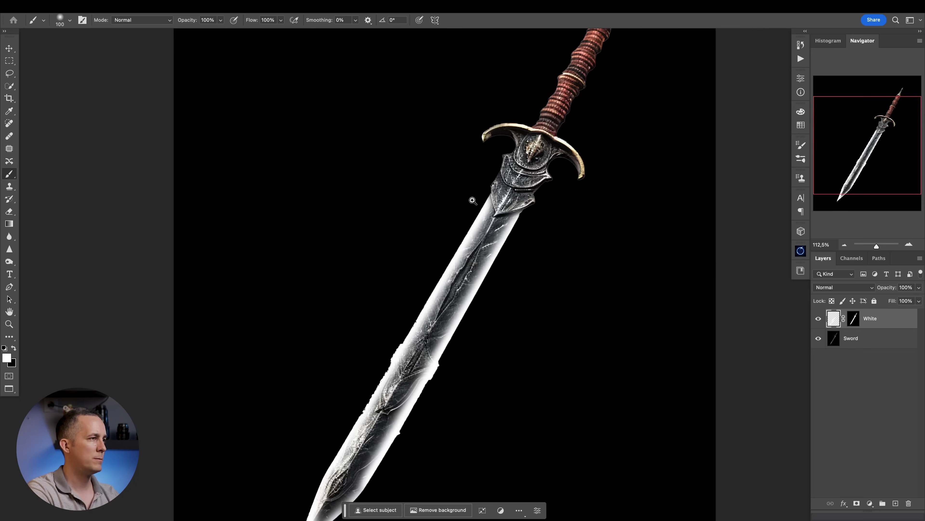
pyautogui.scroll(5, 471, 205)
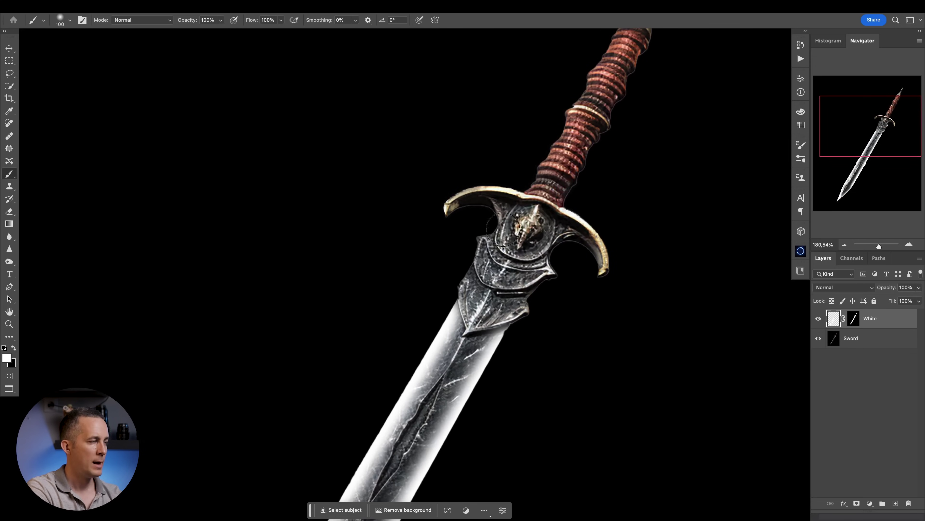
# With a 40-pixel brush, paint white along both edges up to the guard
pyautogui.press('[')
pyautogui.press('[')
pyautogui.press('[')
pyautogui.press('[')
pyautogui.press('[')
pyautogui.press('[')
pyautogui.moveTo(456, 295); pyautogui.dragTo(494, 222)
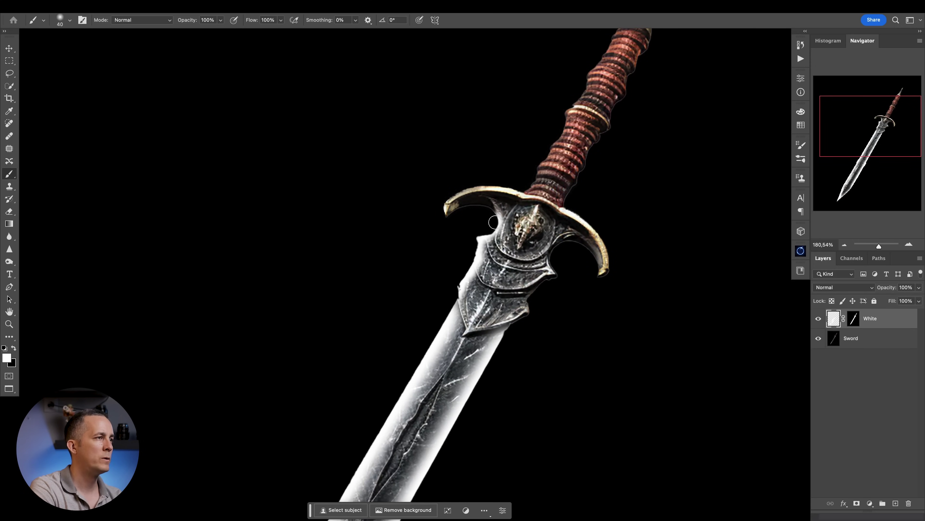
pyautogui.moveTo(558, 247)
pyautogui.mouseDown()
pyautogui.moveTo(554, 269)
pyautogui.moveTo(513, 325)
pyautogui.mouseUp()
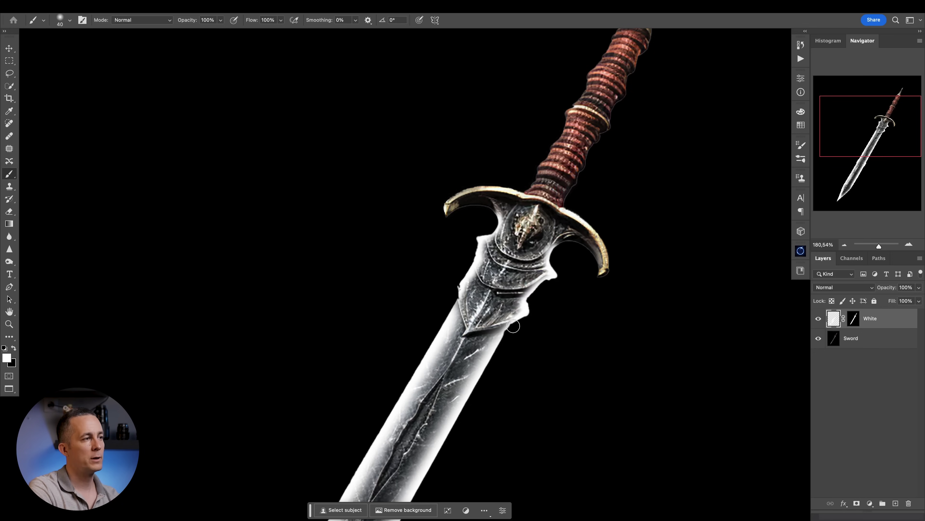
pyautogui.moveTo(455, 291)
pyautogui.mouseDown()
pyautogui.moveTo(482, 242)
pyautogui.moveTo(510, 235)
pyautogui.mouseUp()
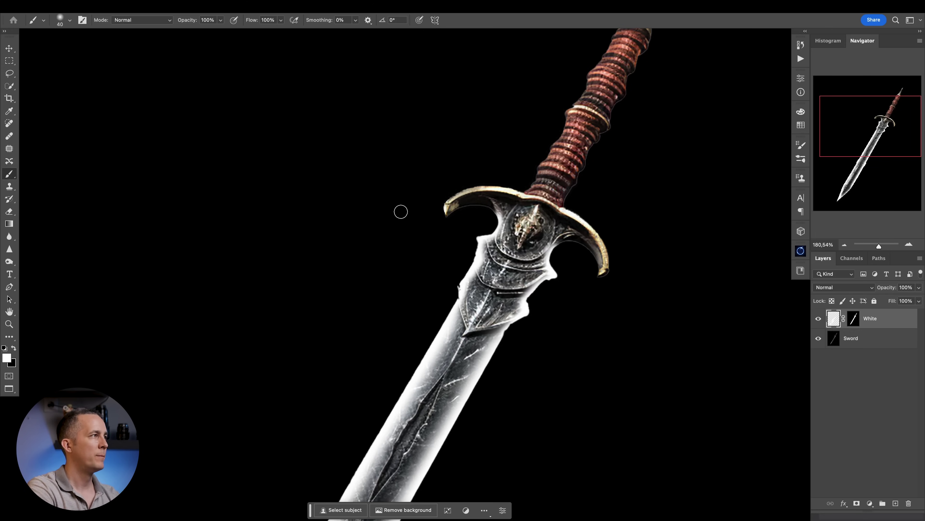
# With the Soft Round Pressure Opacity brush, paint a faint glow under both sides of the guard
pyautogui.rightClick(376, 215)
pyautogui.click(466, 304)
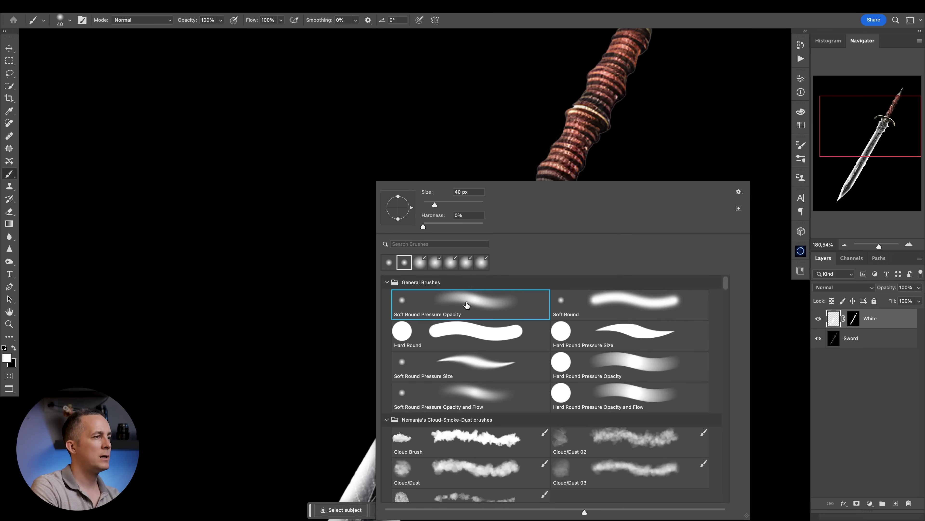
pyautogui.click(499, 25)
pyautogui.moveTo(488, 216)
pyautogui.mouseDown()
pyautogui.moveTo(480, 206)
pyautogui.moveTo(446, 229)
pyautogui.mouseUp()
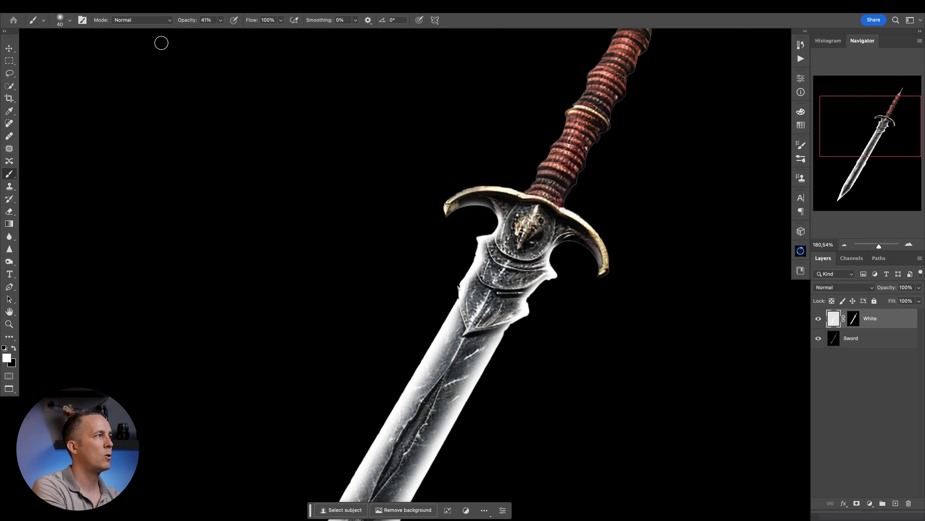
pyautogui.moveTo(562, 248); pyautogui.dragTo(588, 265)
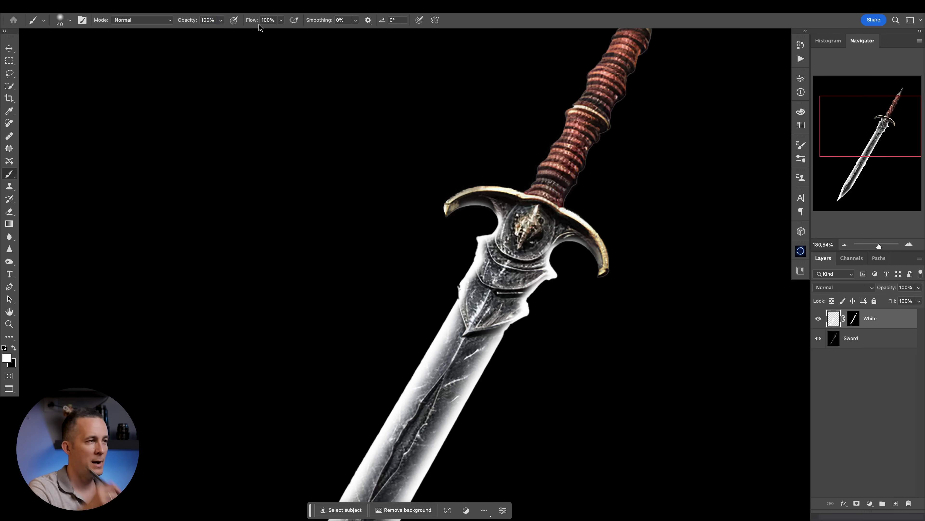
pyautogui.moveTo(562, 248)
pyautogui.mouseDown()
pyautogui.moveTo(585, 255)
pyautogui.moveTo(593, 277)
pyautogui.moveTo(584, 248)
pyautogui.mouseUp()
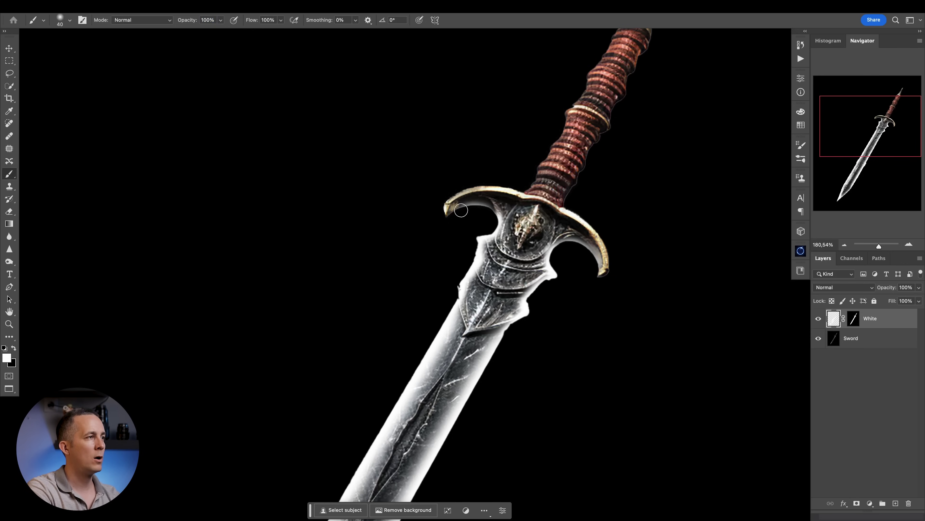
pyautogui.moveTo(461, 210); pyautogui.dragTo(438, 223)
# Enlarge the brush to 300 pixels and paint the blade tip brighter white
pyautogui.scroll(-5, 458, 243)
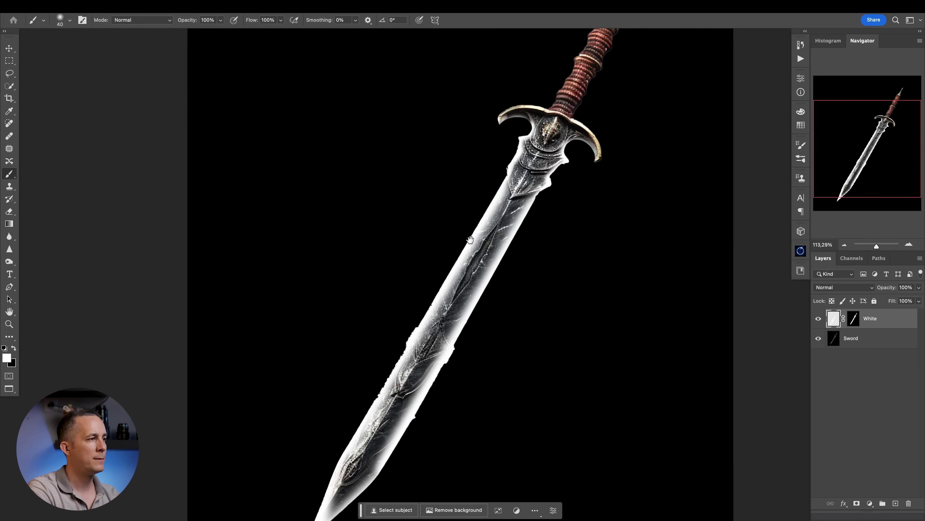
pyautogui.scroll(4, 434, 263)
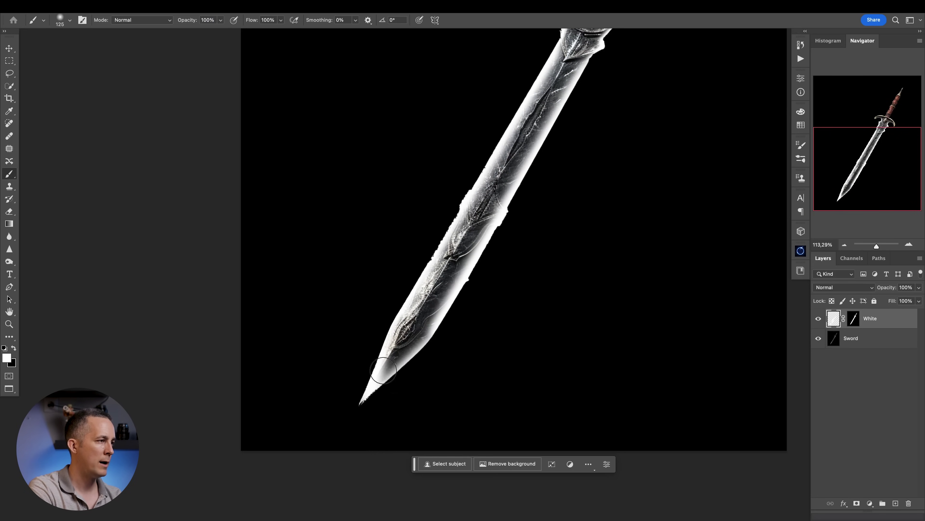
pyautogui.press(']')
pyautogui.press(']')
pyautogui.press(']')
pyautogui.press(']')
pyautogui.press(']')
pyautogui.press(']')
pyautogui.press(']')
pyautogui.press(']')
pyautogui.press(']')
pyautogui.press(']')
pyautogui.press(']')
pyautogui.moveTo(394, 339)
pyautogui.mouseDown()
pyautogui.moveTo(412, 331)
pyautogui.moveTo(364, 389)
pyautogui.moveTo(417, 299)
pyautogui.moveTo(365, 355)
pyautogui.moveTo(404, 263)
pyautogui.moveTo(374, 326)
pyautogui.moveTo(410, 361)
pyautogui.moveTo(489, 274)
pyautogui.moveTo(389, 405)
pyautogui.mouseUp()
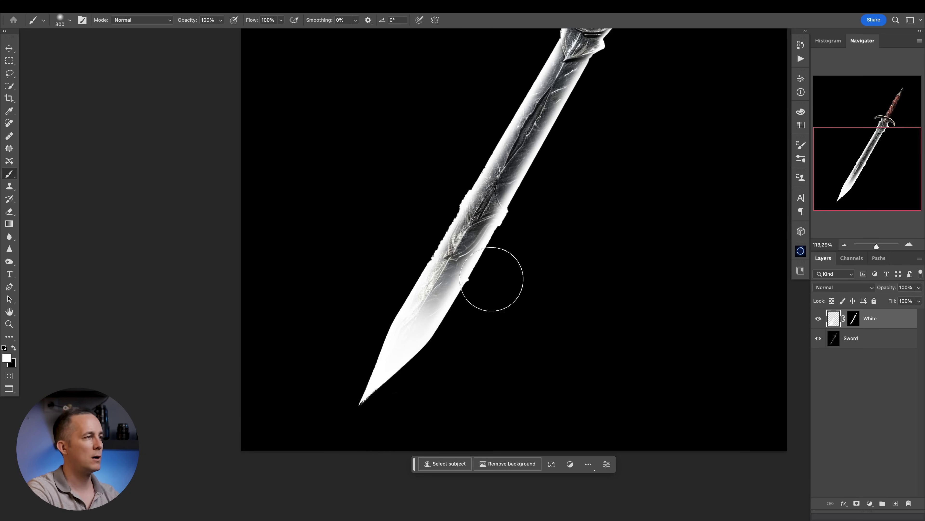
pyautogui.moveTo(468, 292); pyautogui.dragTo(487, 232)
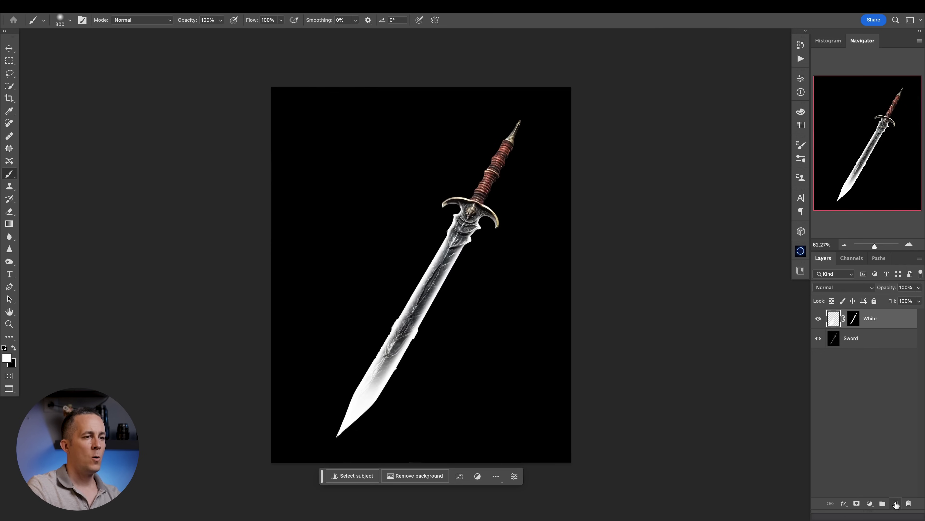
# Duplicate the Sword layer, then add a new empty layer above White
pyautogui.click(842, 349)
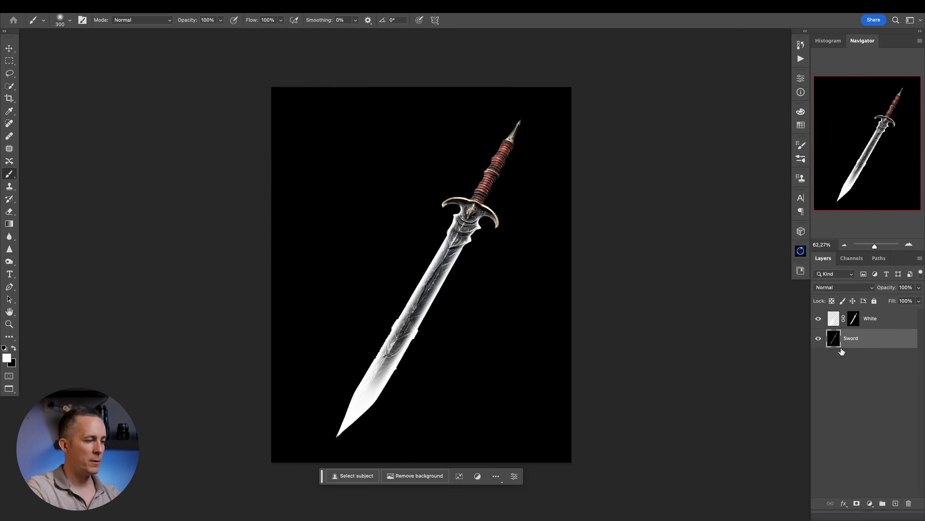
pyautogui.hotkey('ctrl', 'j')
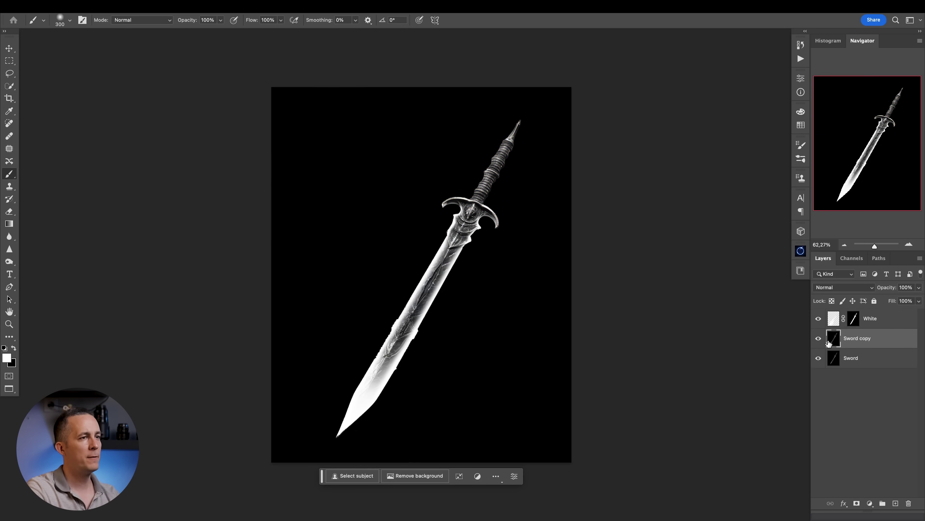
pyautogui.click(838, 319)
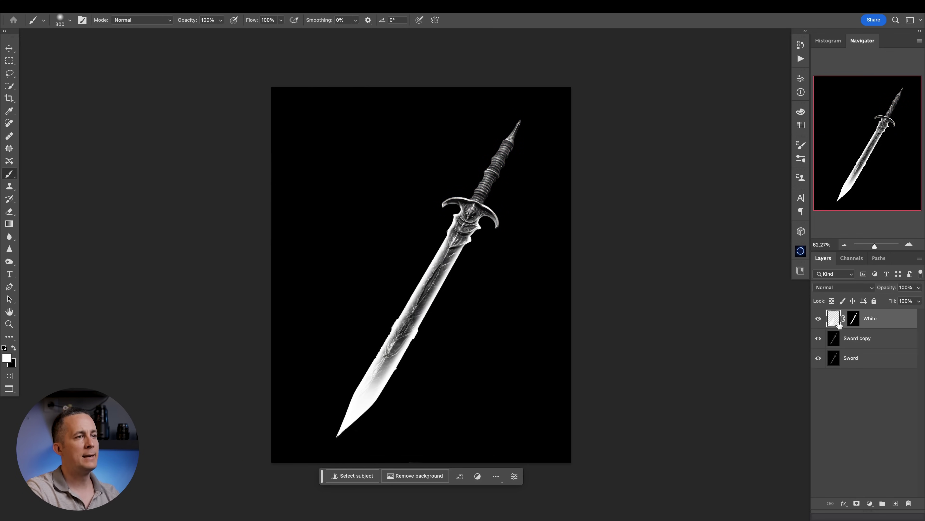
pyautogui.click(896, 503)
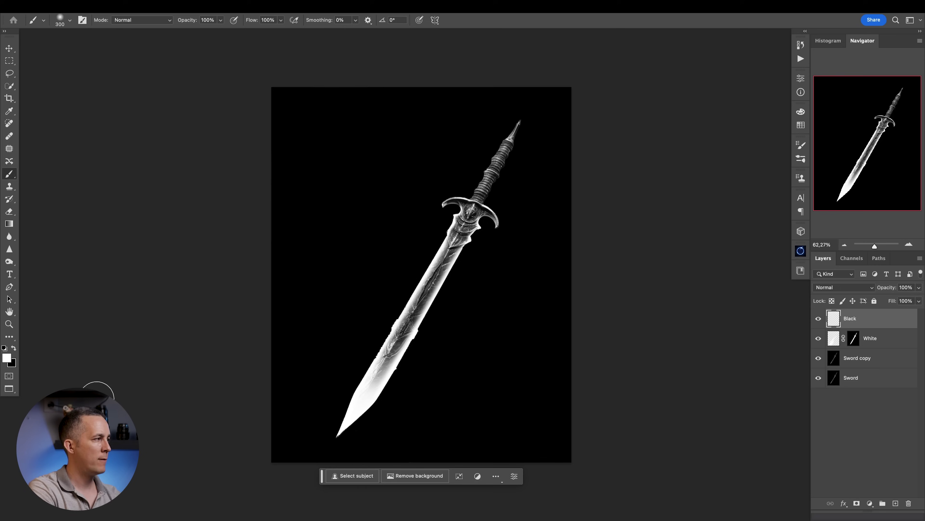
# Switch to black, paint over the pommel, and pick a smaller soft pressure-opacity brush
pyautogui.press('x')
pyautogui.moveTo(496, 175)
pyautogui.mouseDown()
pyautogui.moveTo(522, 114)
pyautogui.moveTo(546, 110)
pyautogui.moveTo(469, 190)
pyautogui.mouseUp()
pyautogui.scroll(2, 504, 149)
pyautogui.rightClick(533, 143)
pyautogui.click(743, 262)
pyautogui.rightClick(519, 157)
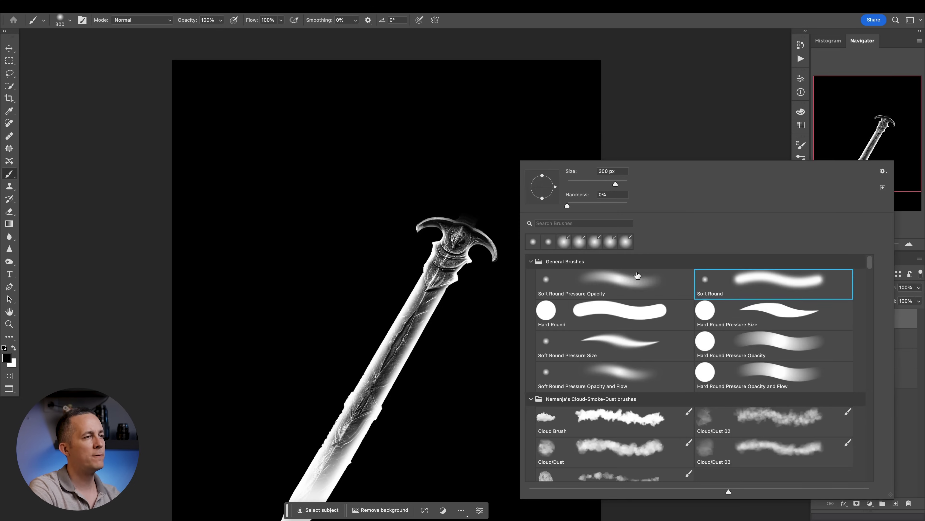
pyautogui.click(620, 268)
pyautogui.press('Return')
pyautogui.scroll(3, 506, 221)
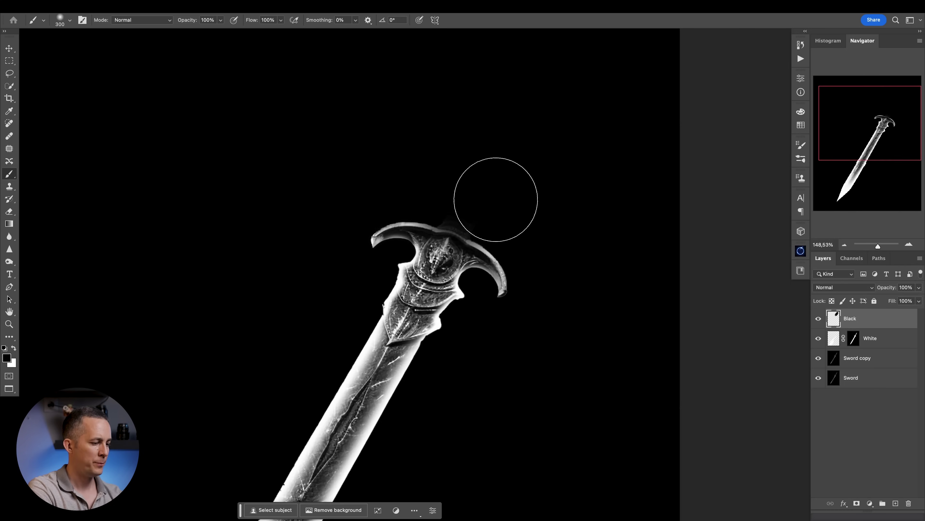
pyautogui.press('[')
pyautogui.press('[')
pyautogui.press('[')
pyautogui.press('[')
pyautogui.press('[')
pyautogui.press('[')
pyautogui.press('[')
pyautogui.press('[')
pyautogui.press('[')
pyautogui.press('[')
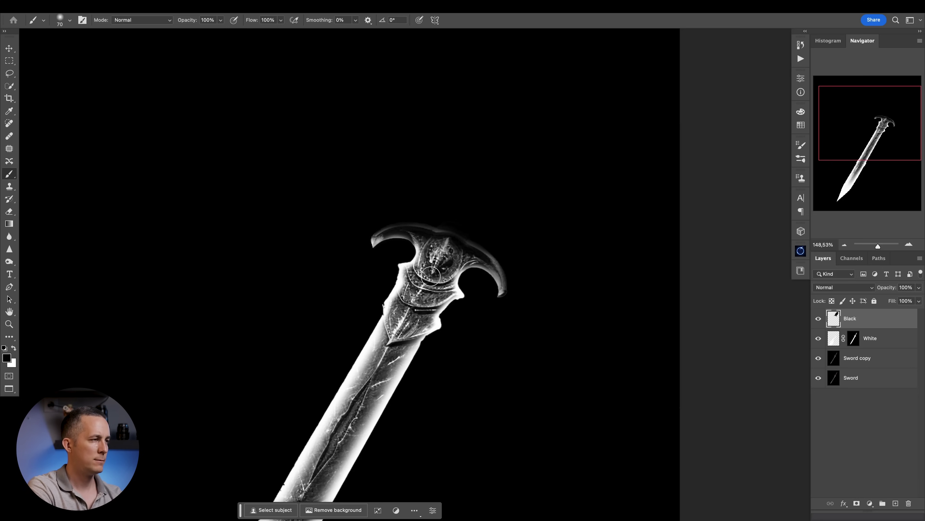
# At 100 pixels, darken the pommel further and the middle of the blade toward the tip
pyautogui.press(']')
pyautogui.press(']')
pyautogui.press(']')
pyautogui.moveTo(439, 262); pyautogui.dragTo(421, 287)
pyautogui.moveTo(392, 339)
pyautogui.mouseDown()
pyautogui.moveTo(485, 154)
pyautogui.moveTo(356, 395)
pyautogui.moveTo(303, 470)
pyautogui.moveTo(494, 152)
pyautogui.moveTo(384, 312)
pyautogui.moveTo(392, 315)
pyautogui.moveTo(506, 141)
pyautogui.moveTo(456, 211)
pyautogui.moveTo(504, 95)
pyautogui.mouseUp()
pyautogui.scroll(5, 480, 178)
pyautogui.hscroll(3, 480, 179)
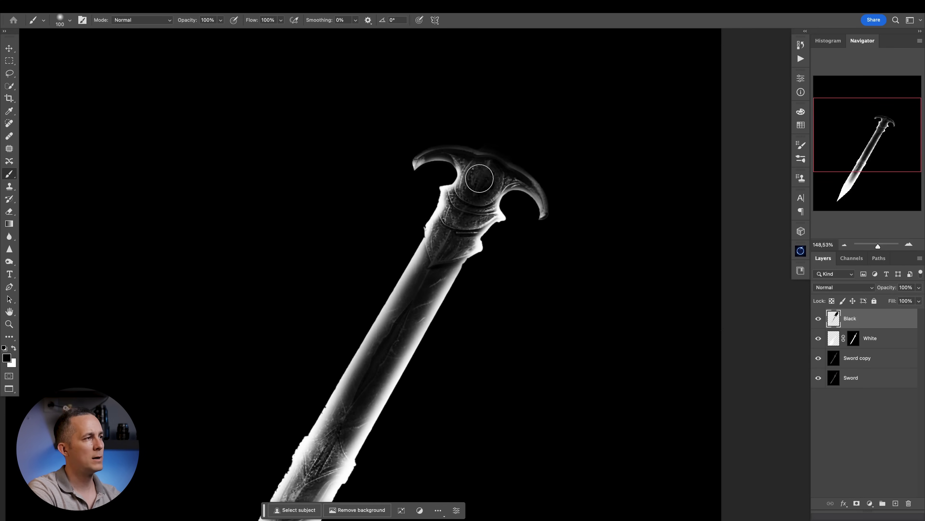
pyautogui.hotkey('ctrl', '0')
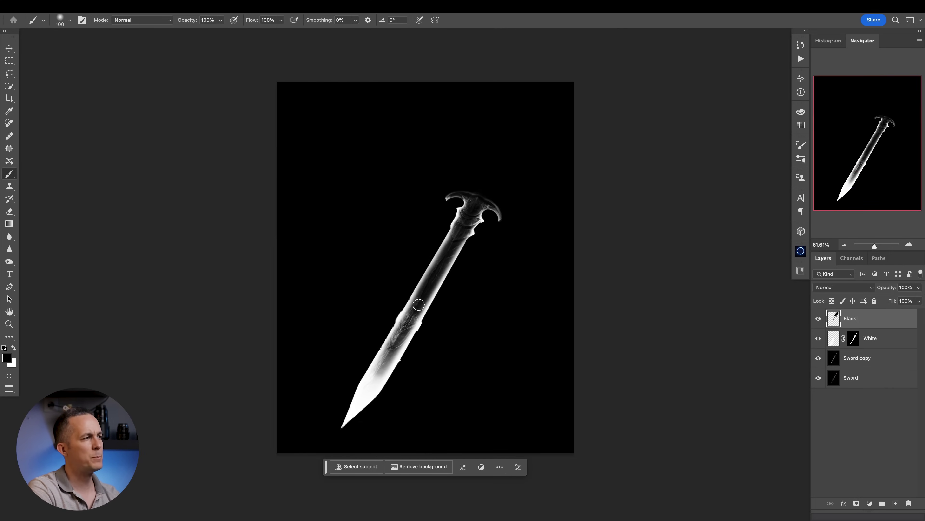
pyautogui.moveTo(418, 304); pyautogui.dragTo(369, 381)
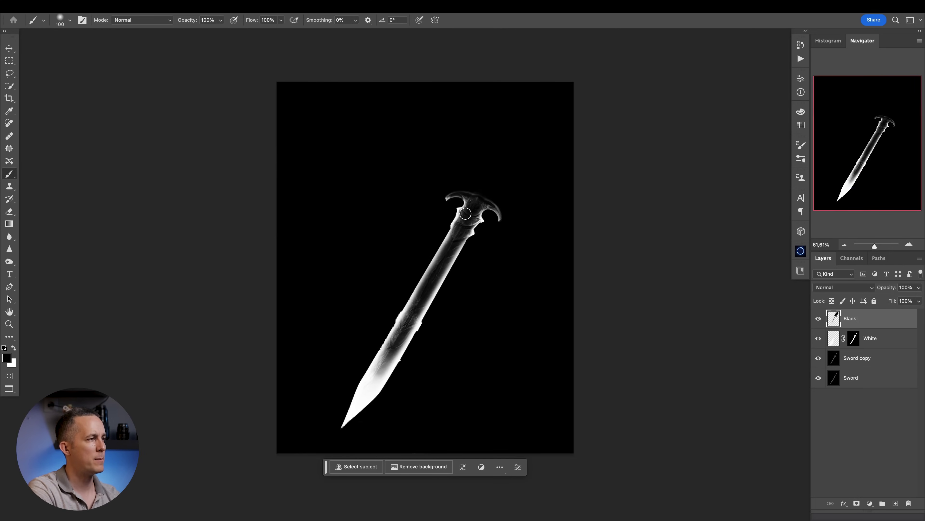
pyautogui.moveTo(404, 335); pyautogui.dragTo(361, 395)
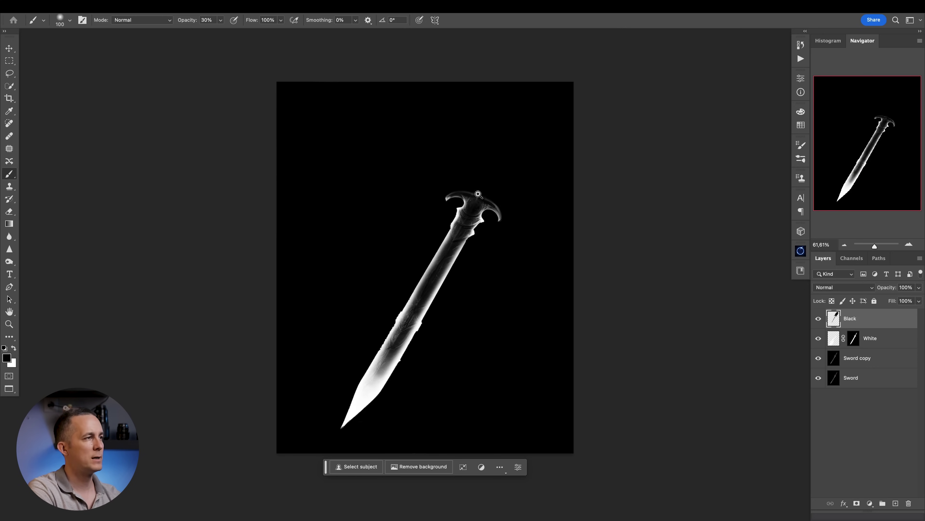
pyautogui.scroll(-1, 478, 194)
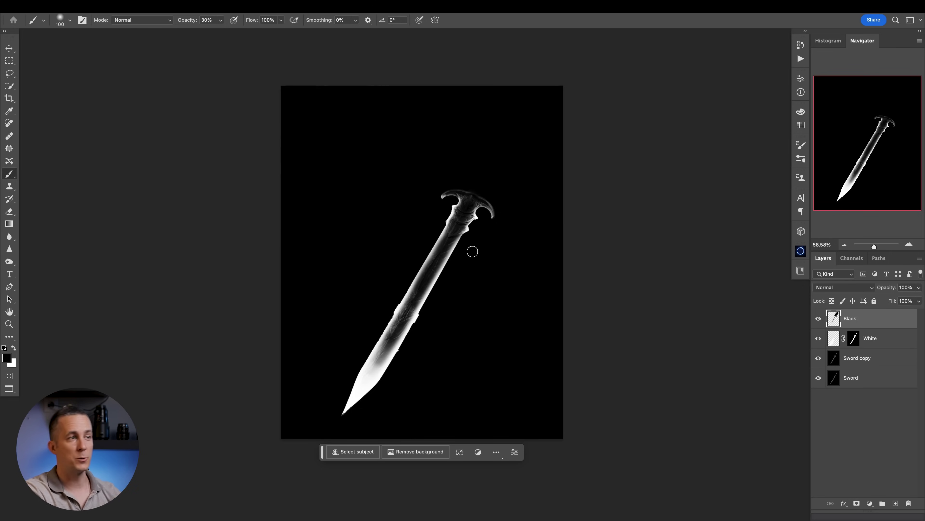
# Load the RGB channel's luminosity as a selection
pyautogui.click(851, 258)
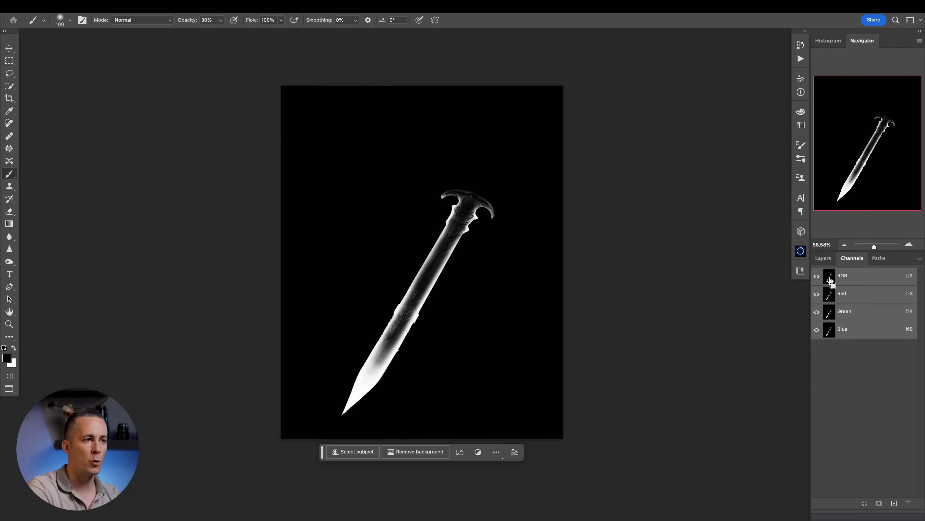
pyautogui.keyDown('super'); pyautogui.click(830, 277); pyautogui.keyUp('super')
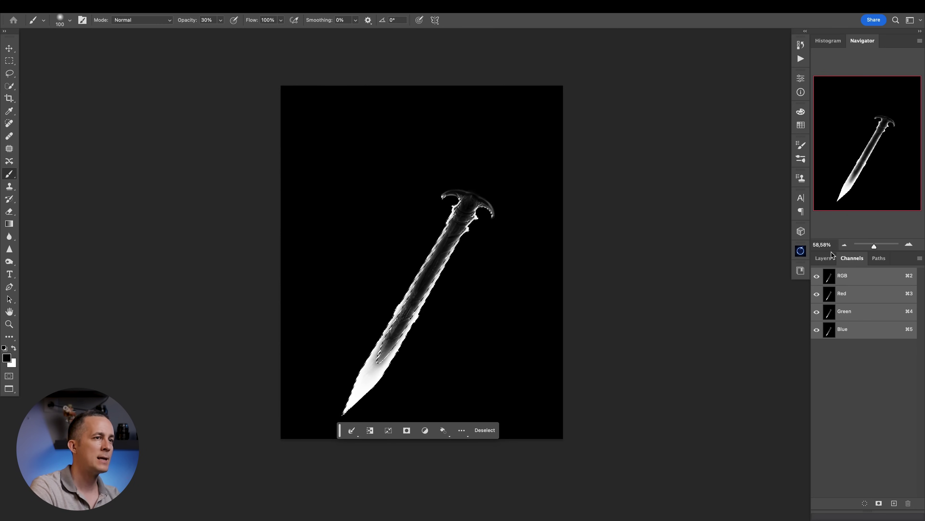
pyautogui.click(823, 258)
# Add a white Solid Color fill layer and hide the White layer
pyautogui.click(870, 503)
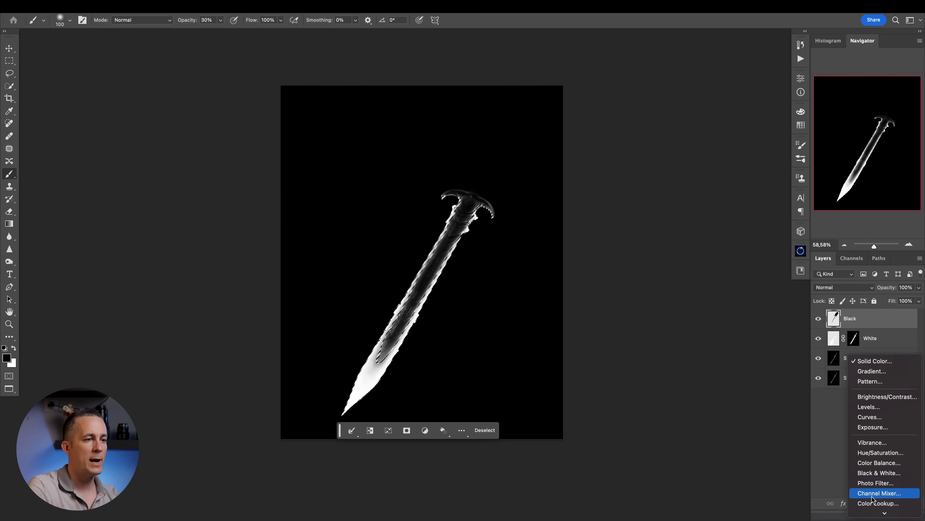
pyautogui.click(868, 362)
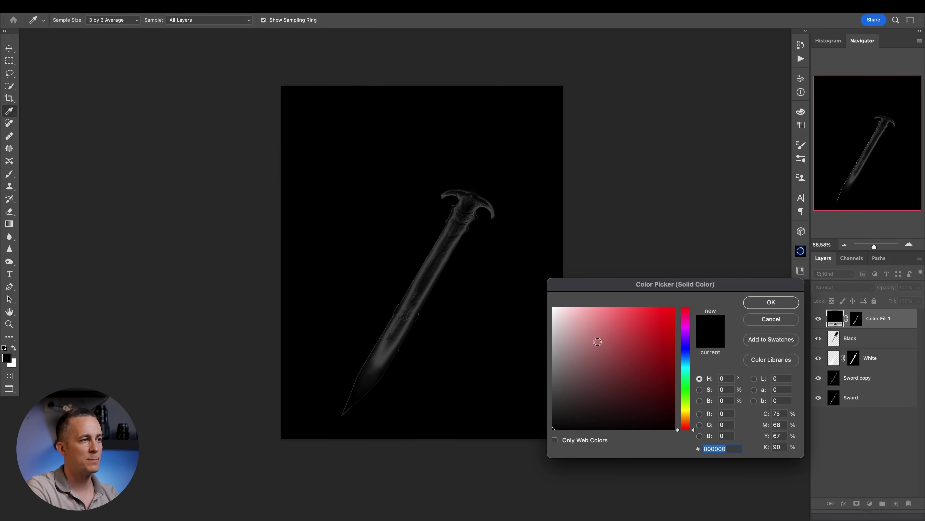
pyautogui.moveTo(597, 342); pyautogui.dragTo(556, 302)
pyautogui.click(778, 305)
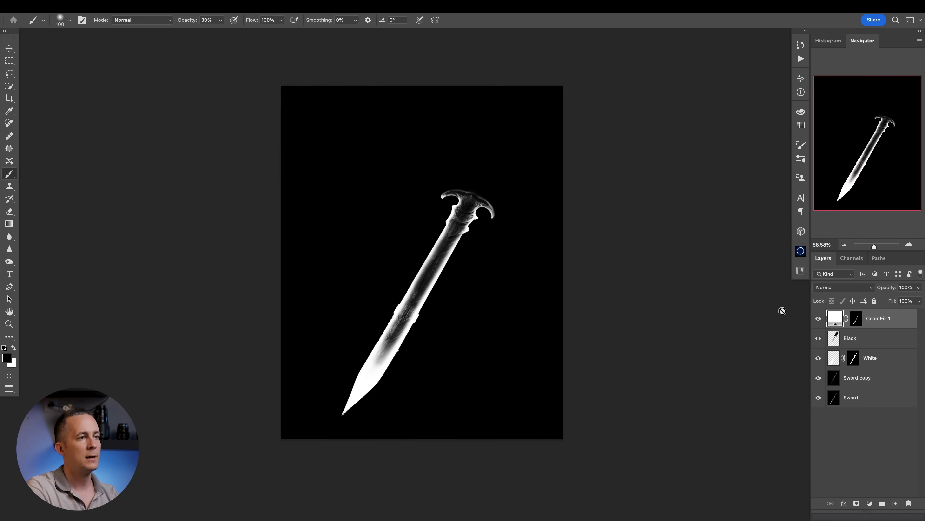
pyautogui.click(819, 358)
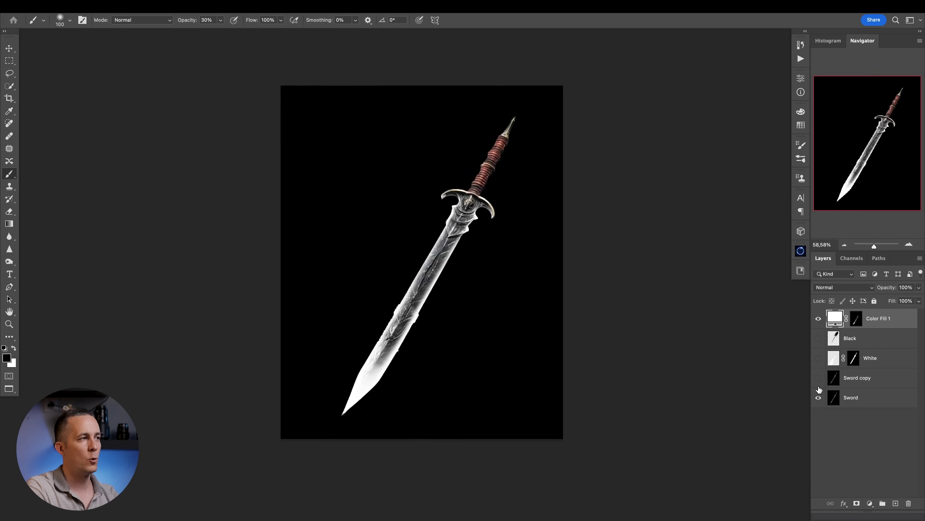
# Toggle Color Fill 1 off and on to compare the result
pyautogui.click(818, 320)
pyautogui.click(818, 321)
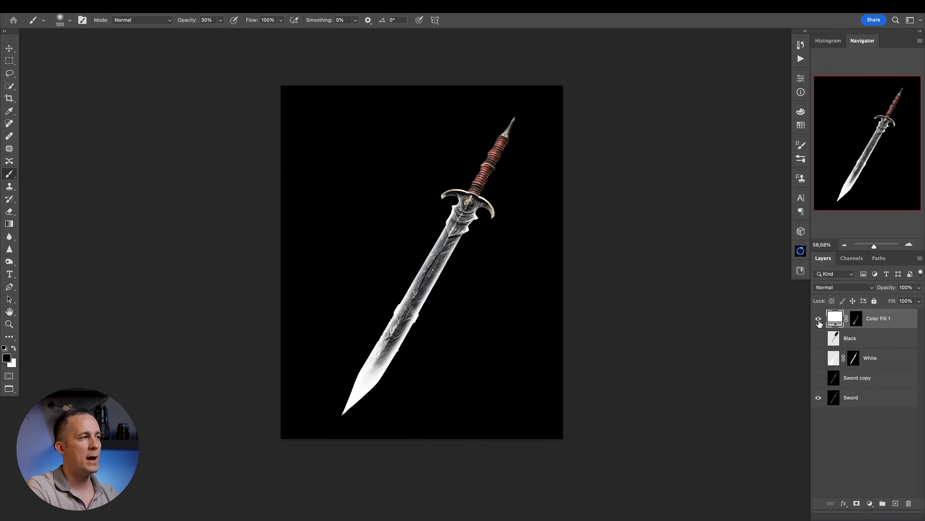
pyautogui.click(818, 323)
pyautogui.click(819, 319)
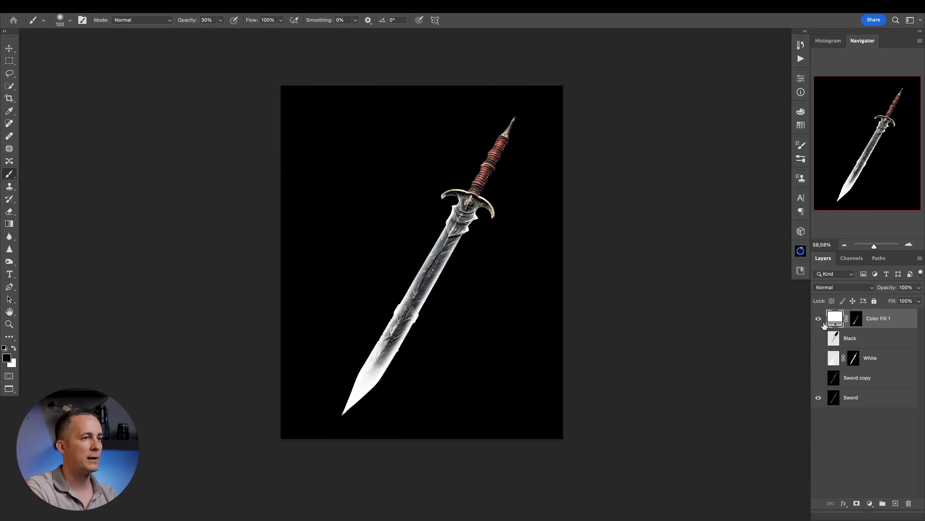
# Create a new layer filled with black, then select Color Fill 1 with the Move tool
pyautogui.hotkey('ctrl', 'shift', 'alt', 'n')
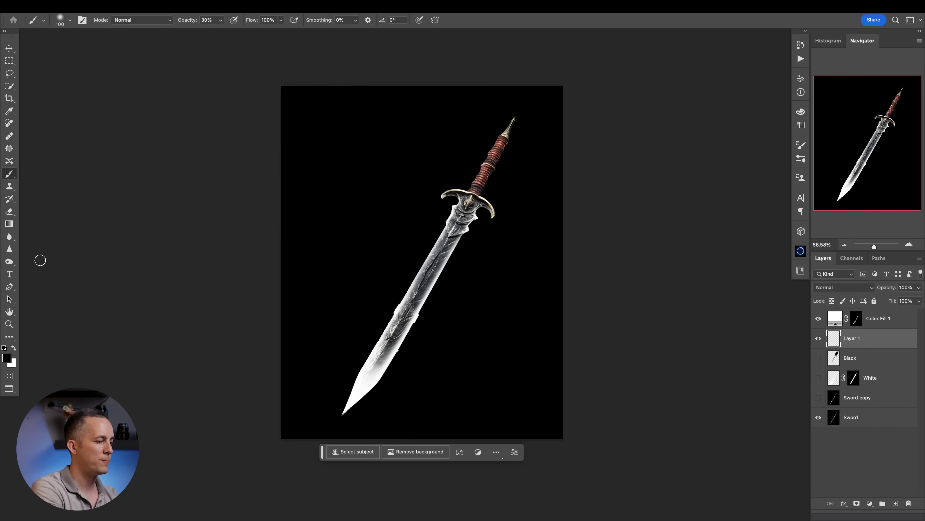
pyautogui.hotkey('alt', 'BackSpace')
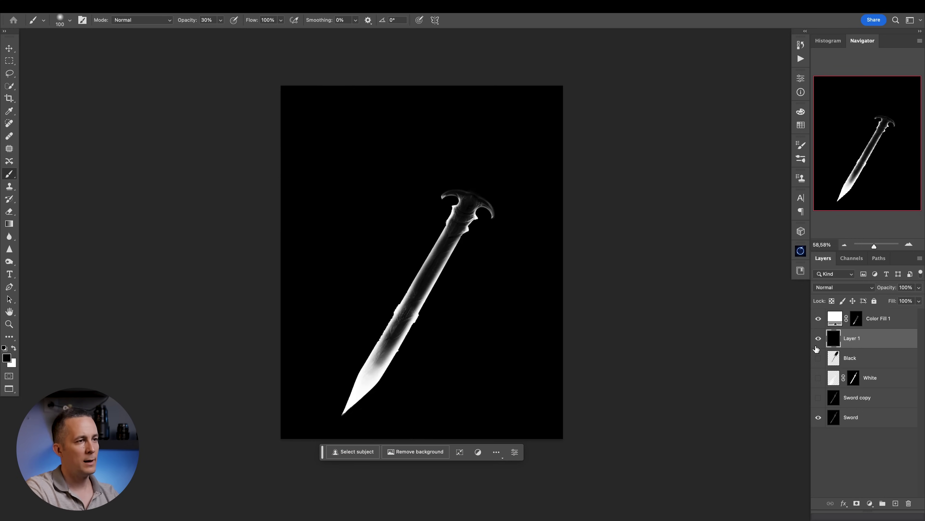
pyautogui.click(819, 337)
pyautogui.click(819, 338)
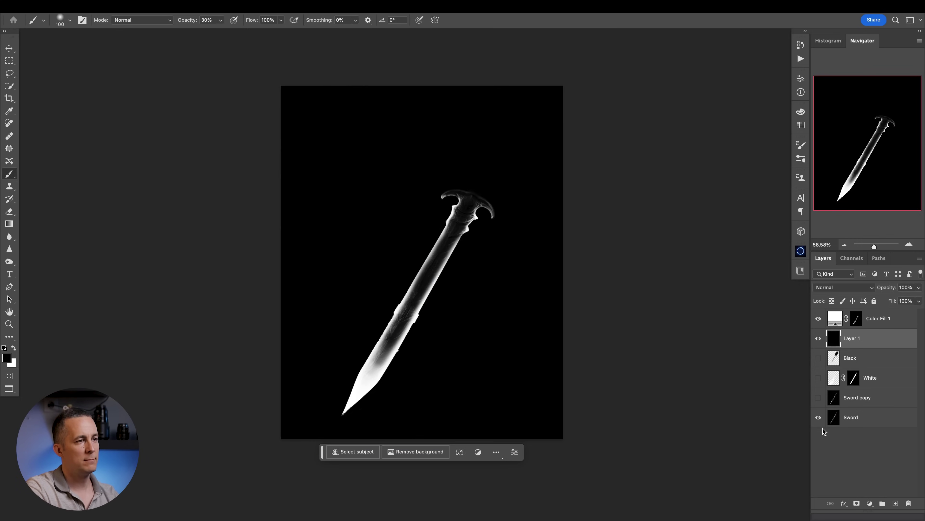
pyautogui.press('v')
pyautogui.keyDown('ctrl'); pyautogui.click(485, 255); pyautogui.keyUp('ctrl')
pyautogui.scroll(2, 484, 256)
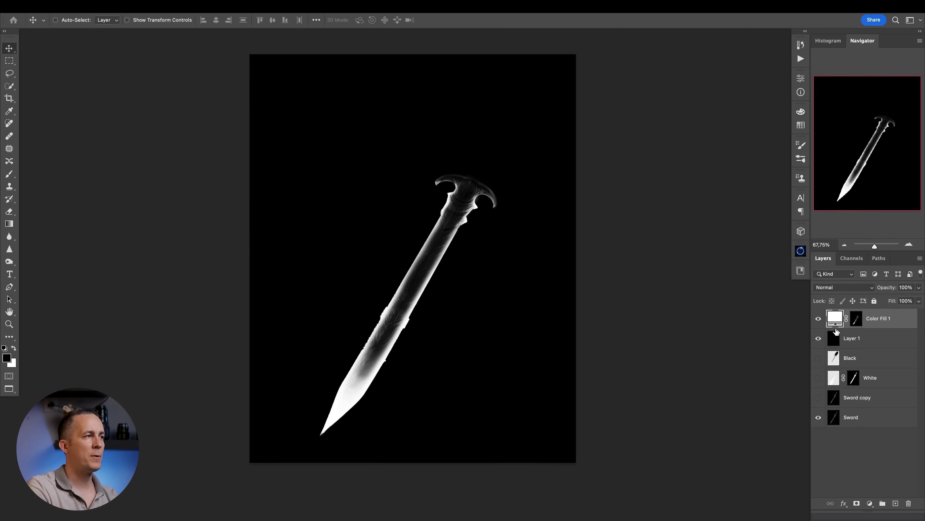
# Duplicate Color Fill 1 and change the copy's colour to a saturated golden yellow (ffd200)
pyautogui.hotkey('ctrl', 'j')
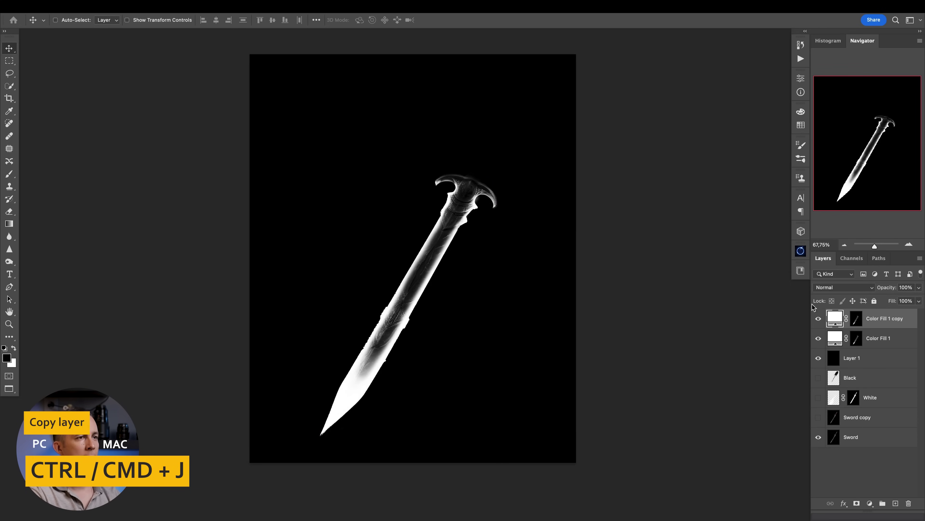
pyautogui.doubleClick(836, 321)
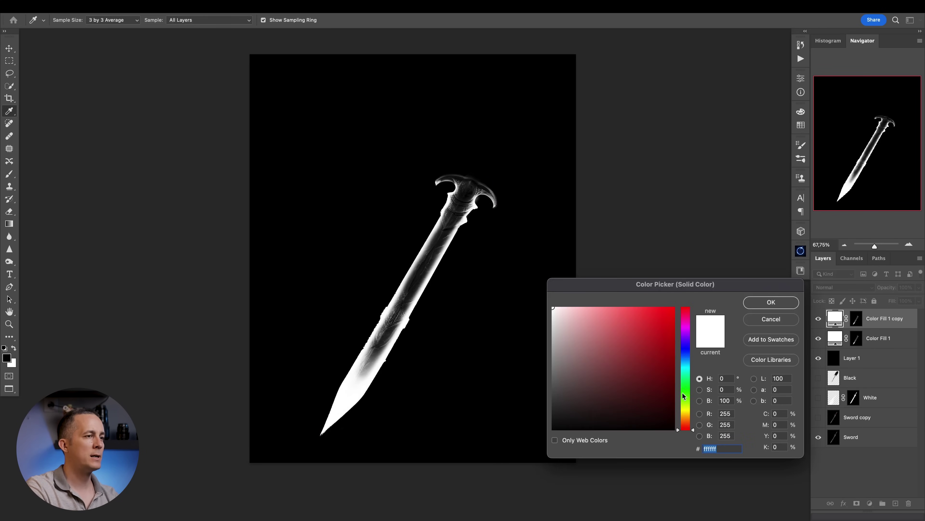
pyautogui.moveTo(685, 416); pyautogui.dragTo(690, 416)
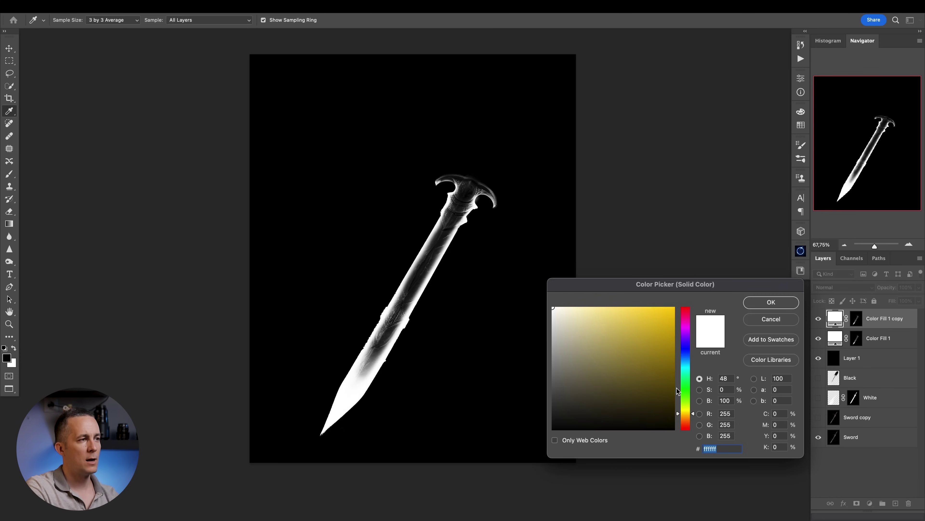
pyautogui.moveTo(589, 316); pyautogui.dragTo(613, 307)
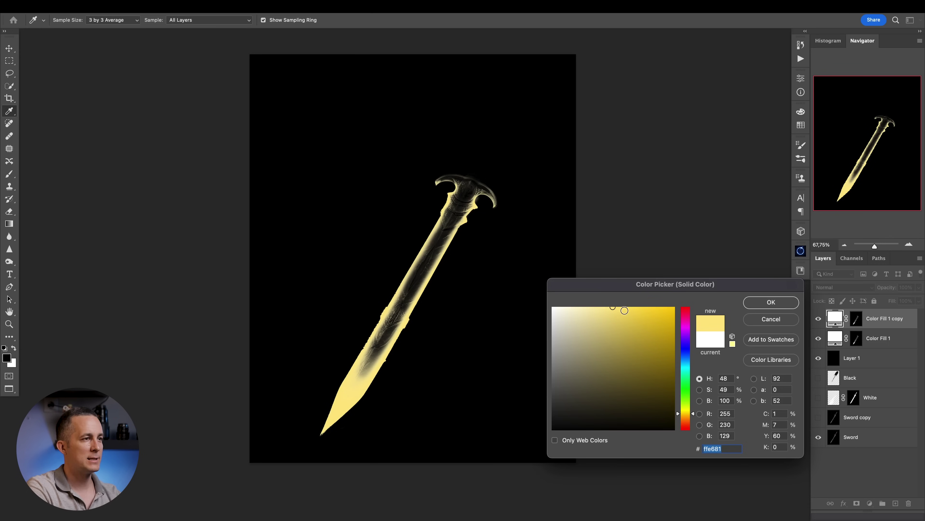
pyautogui.moveTo(609, 302); pyautogui.dragTo(699, 307)
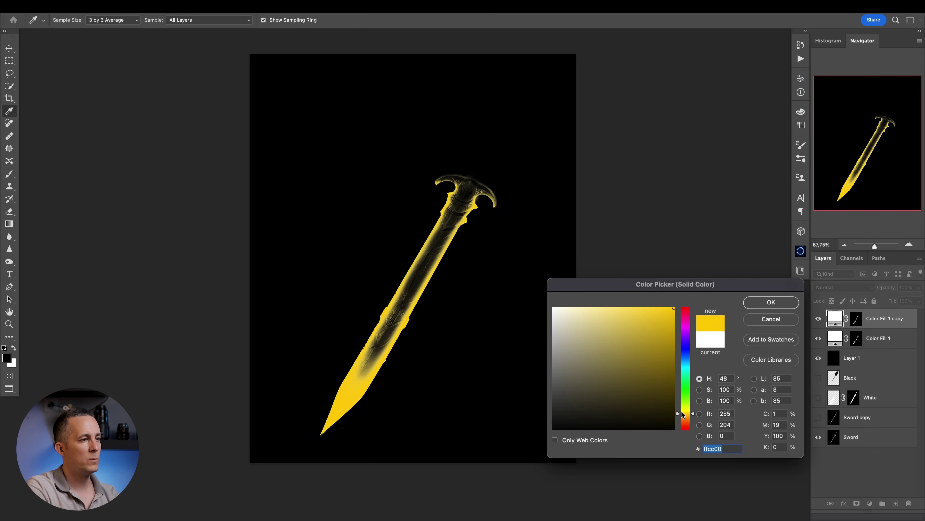
pyautogui.moveTo(688, 416); pyautogui.dragTo(688, 413)
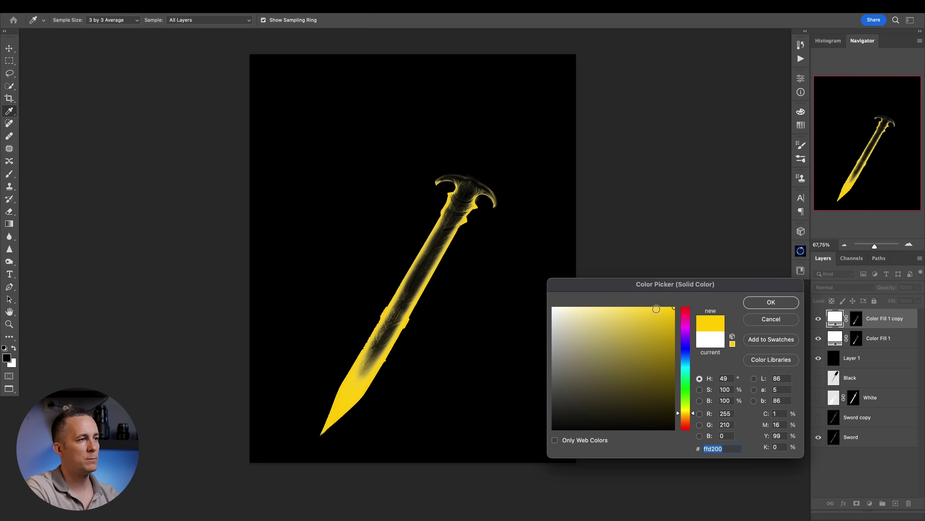
pyautogui.click(661, 308)
pyautogui.click(764, 302)
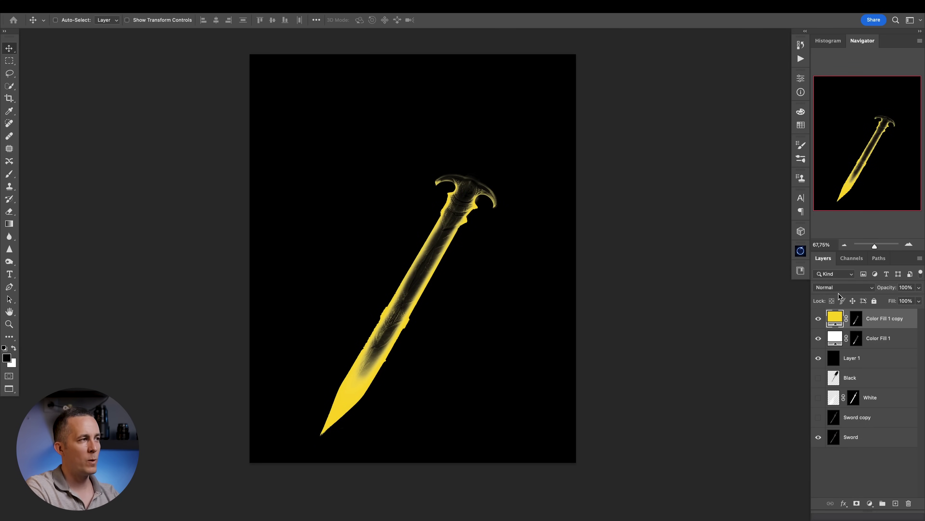
# Apply Levels 125, 0.77, 216 to Color Fill 1's mask, then show the yellow copy layer
pyautogui.click(818, 319)
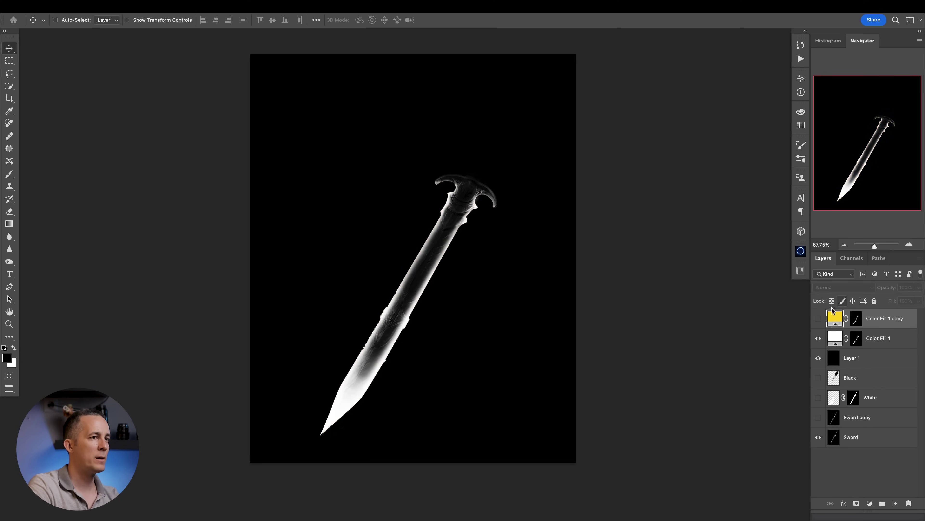
pyautogui.click(857, 339)
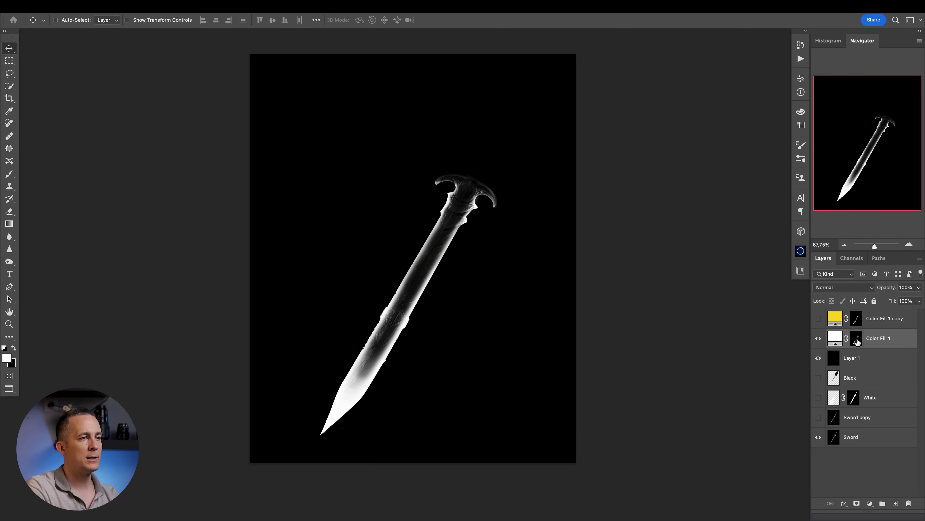
pyautogui.click(120, 6)
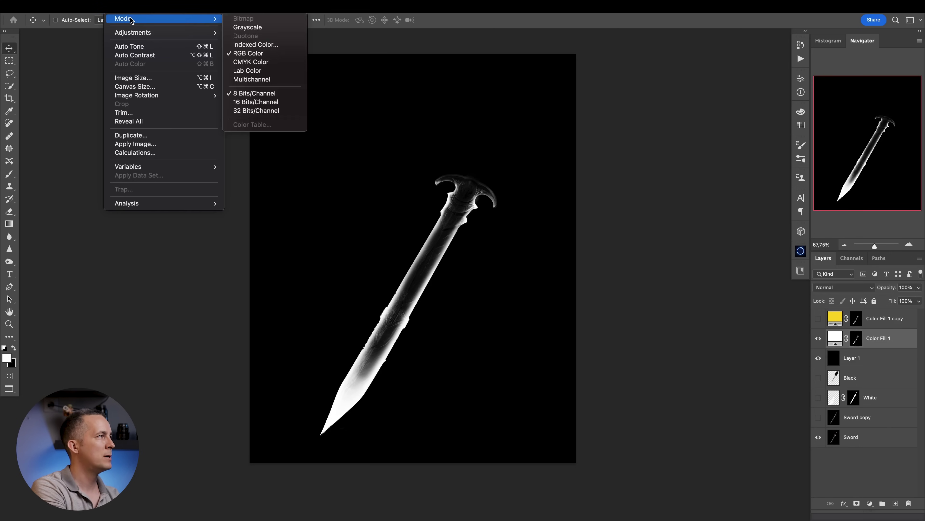
pyautogui.moveTo(164, 32)
pyautogui.click(267, 42)
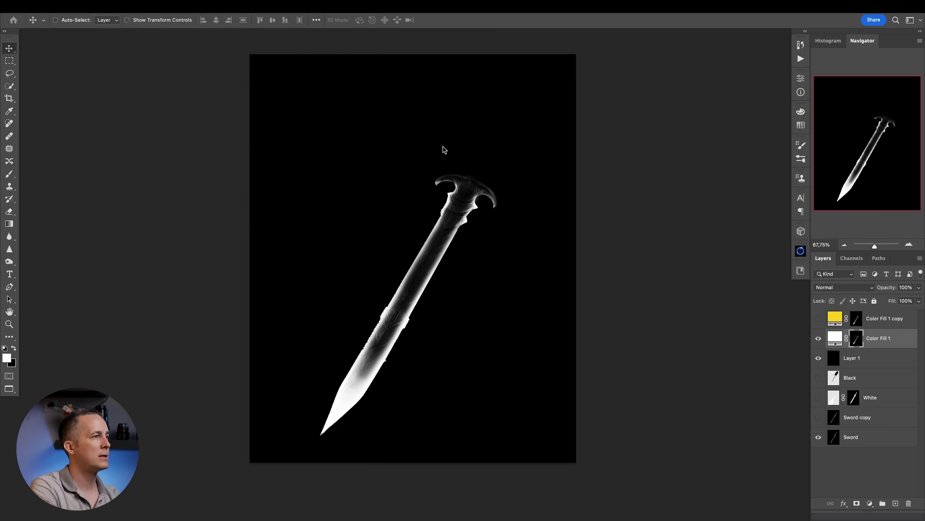
pyautogui.moveTo(552, 314); pyautogui.dragTo(613, 318)
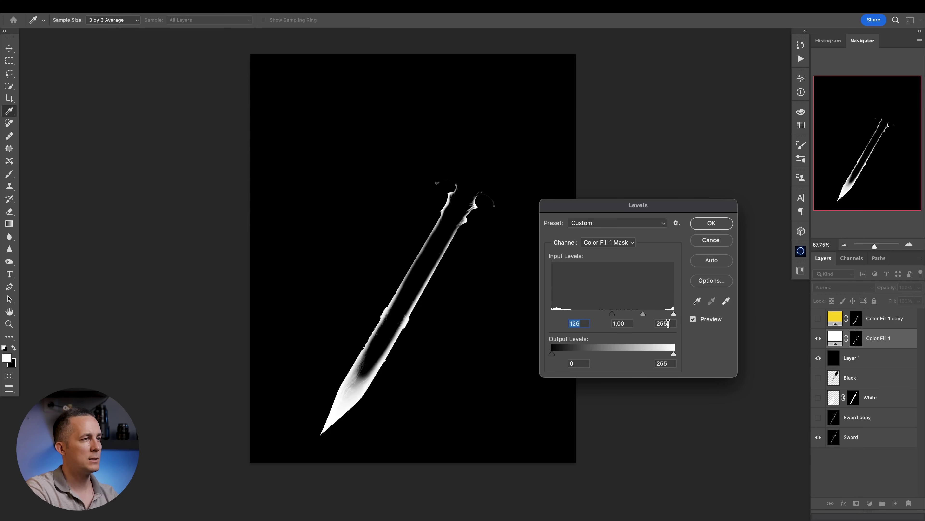
pyautogui.moveTo(673, 314); pyautogui.dragTo(613, 316)
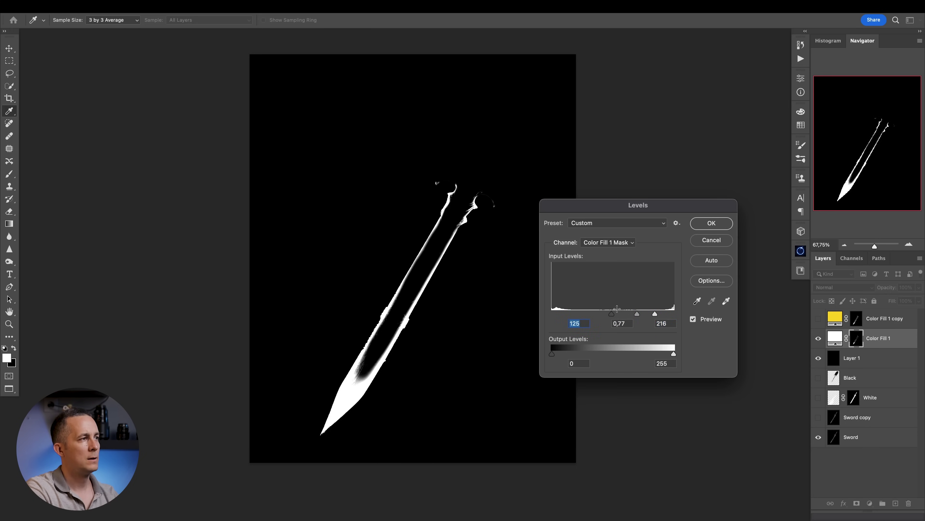
pyautogui.click(711, 223)
pyautogui.click(819, 318)
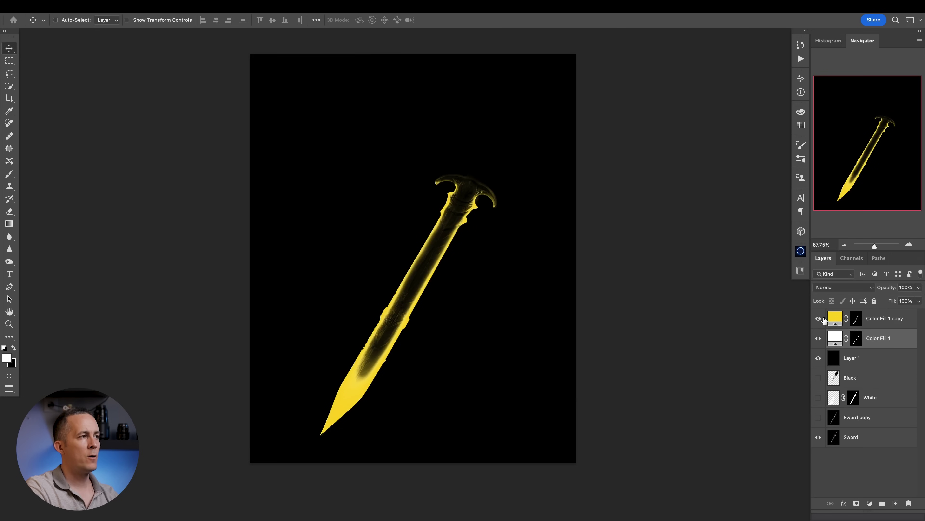
# Set both Color Fill 1 and Color Fill 1 copy to the Linear Dodge (Add) blend mode
pyautogui.click(840, 316)
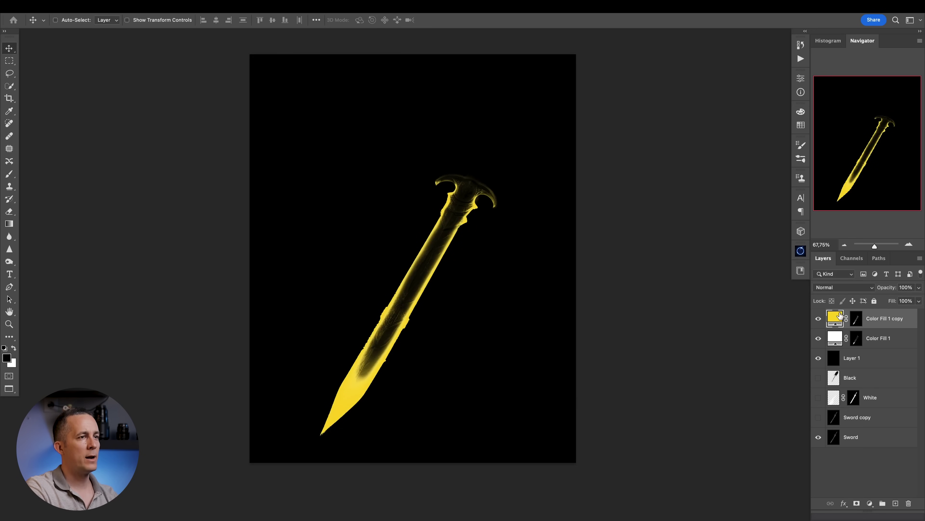
pyautogui.click(837, 290)
pyautogui.click(836, 389)
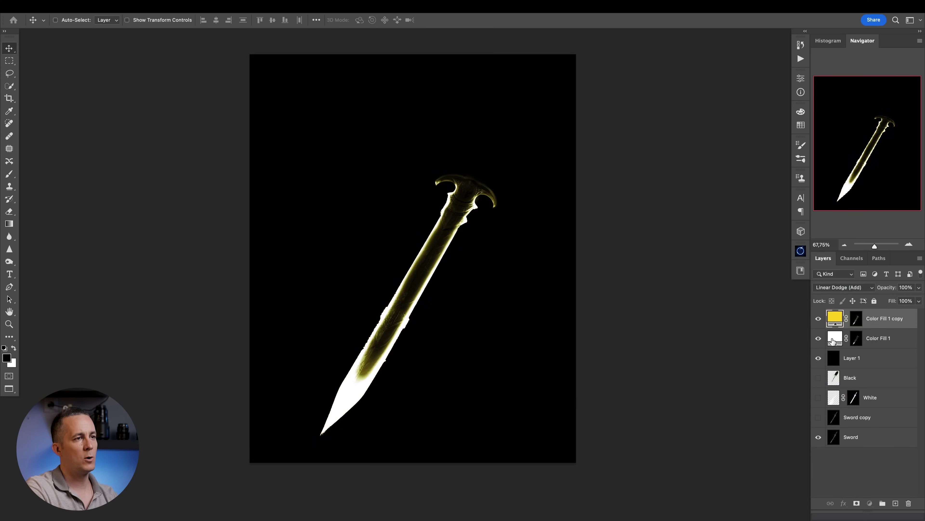
pyautogui.click(832, 341)
pyautogui.click(841, 287)
pyautogui.click(837, 390)
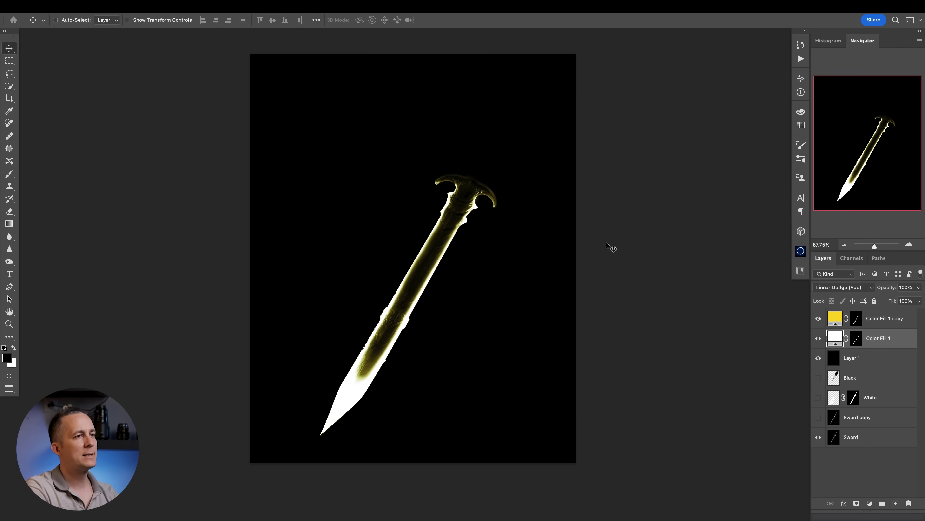
# Load the copy layer's sword mask as a selection and feather it by 20 pixels
pyautogui.click(833, 320)
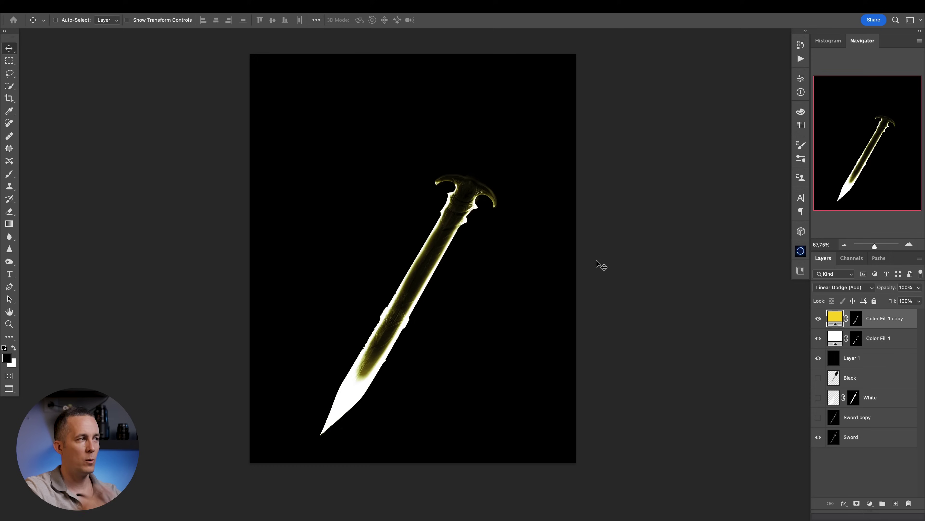
pyautogui.keyDown('ctrl'); pyautogui.click(857, 320); pyautogui.keyUp('ctrl')
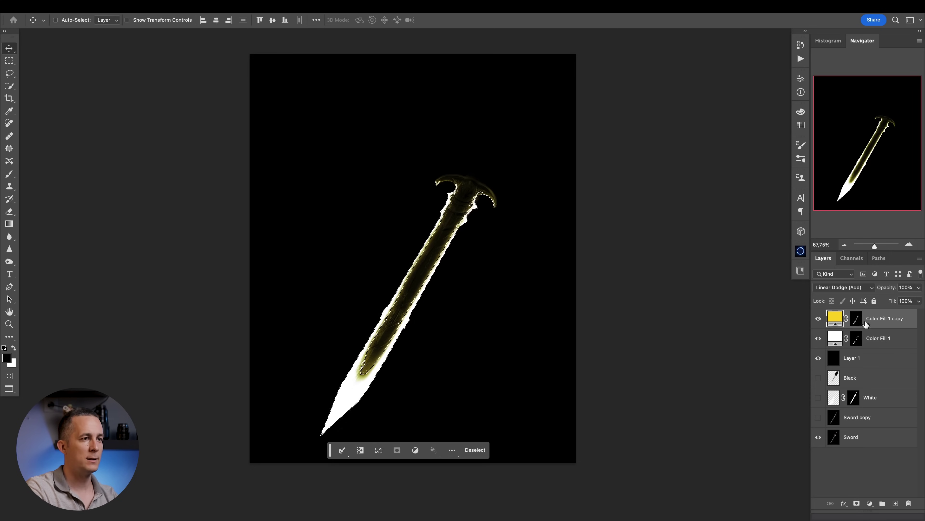
pyautogui.click(343, 450)
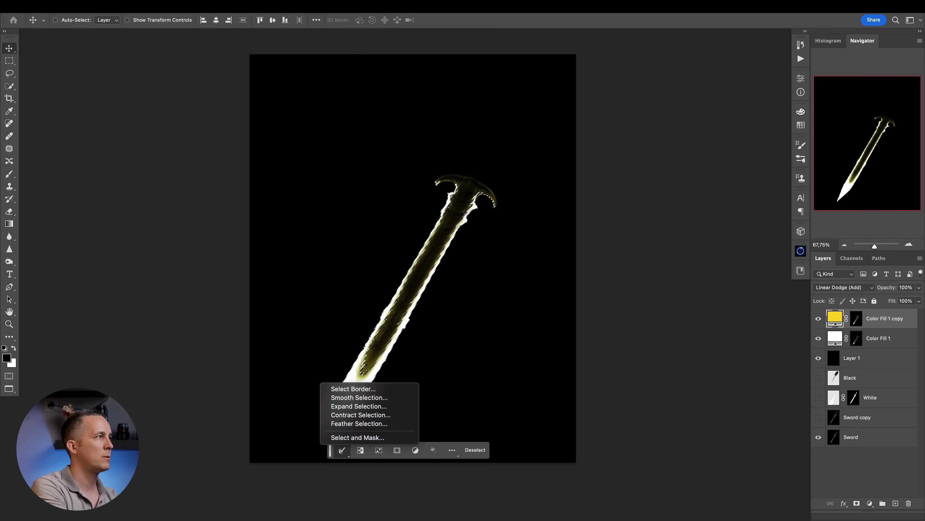
pyautogui.click(195, 6)
pyautogui.moveTo(286, 147)
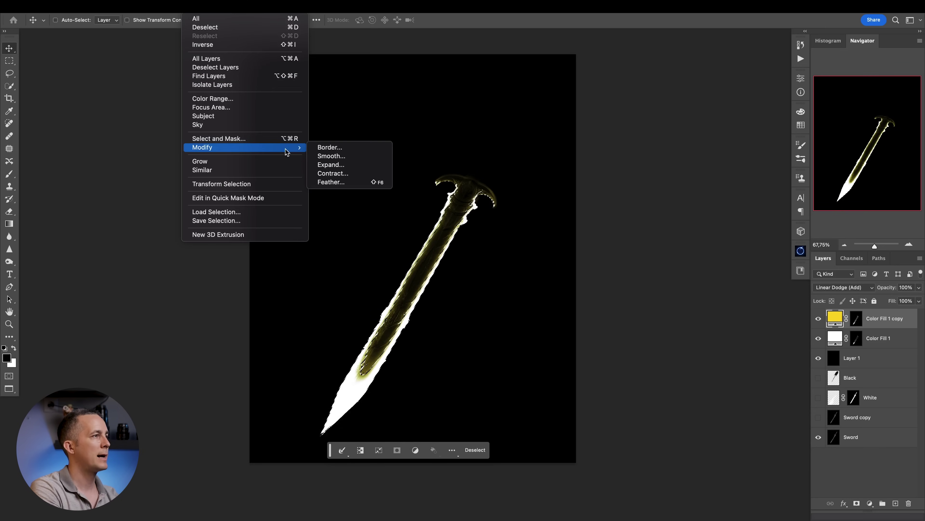
pyautogui.click(362, 187)
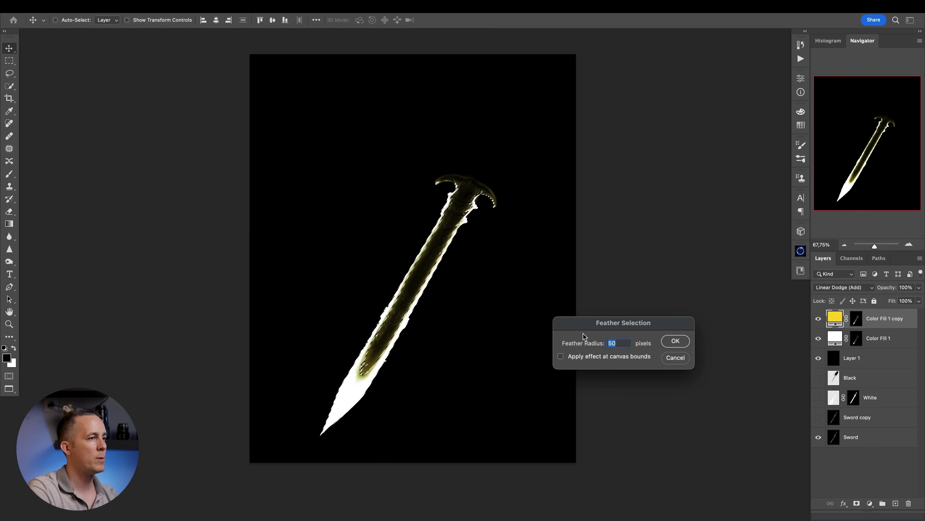
pyautogui.write('20')
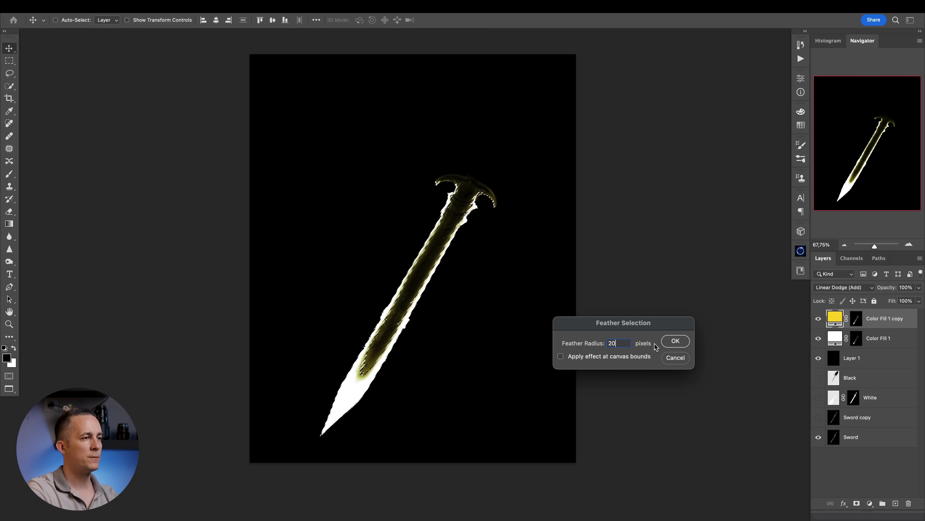
pyautogui.click(679, 343)
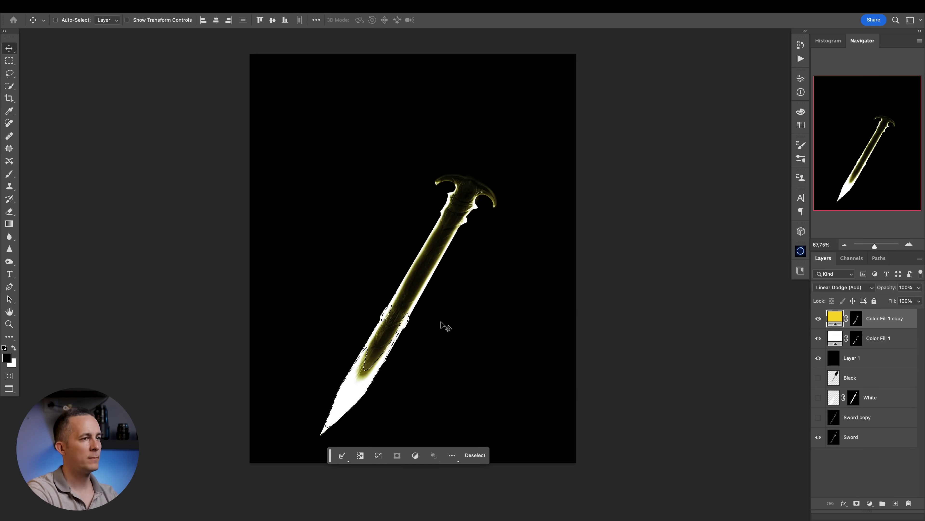
# Fill the feathered selection with white on Color Fill 1 copy's mask, then deselect
pyautogui.click(858, 319)
pyautogui.press('x')
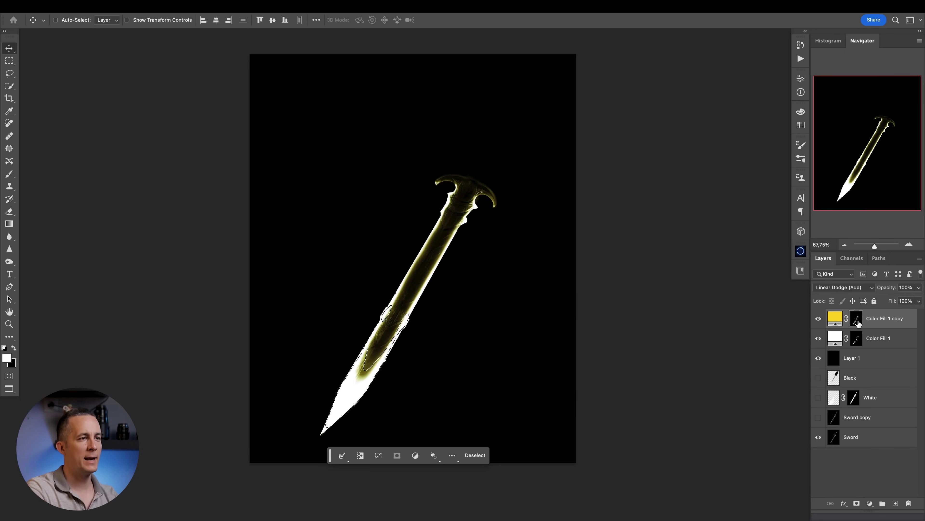
pyautogui.click(826, 320)
pyautogui.click(857, 320)
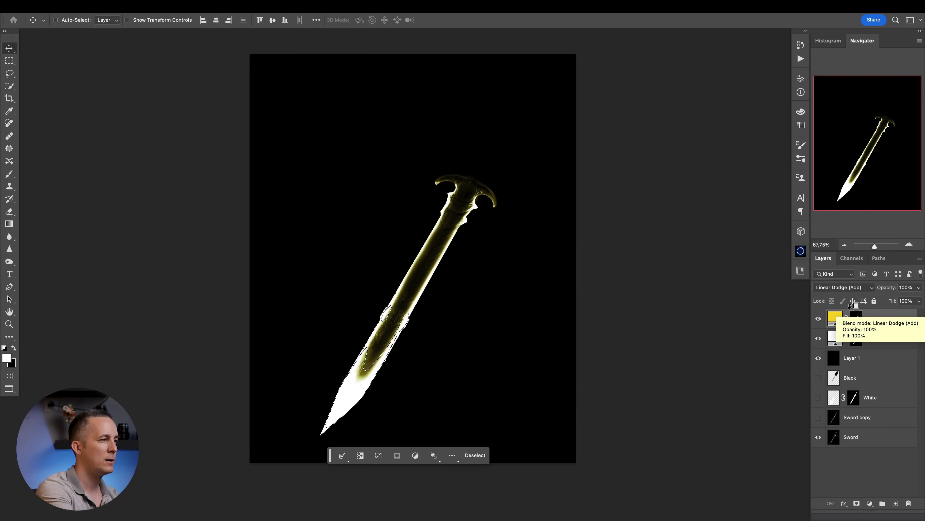
pyautogui.hotkey('alt', 'BackSpace')
pyautogui.hotkey('alt', 'BackSpace')
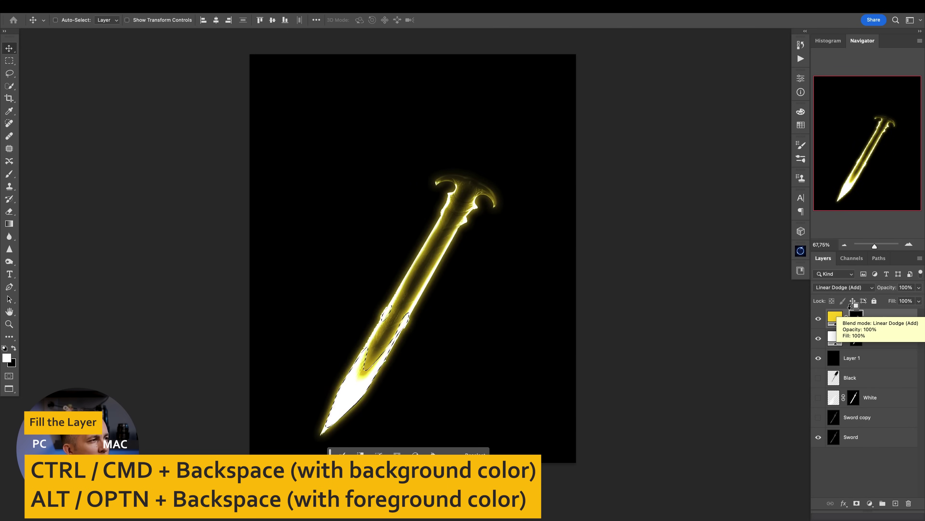
pyautogui.hotkey('ctrl', 'd')
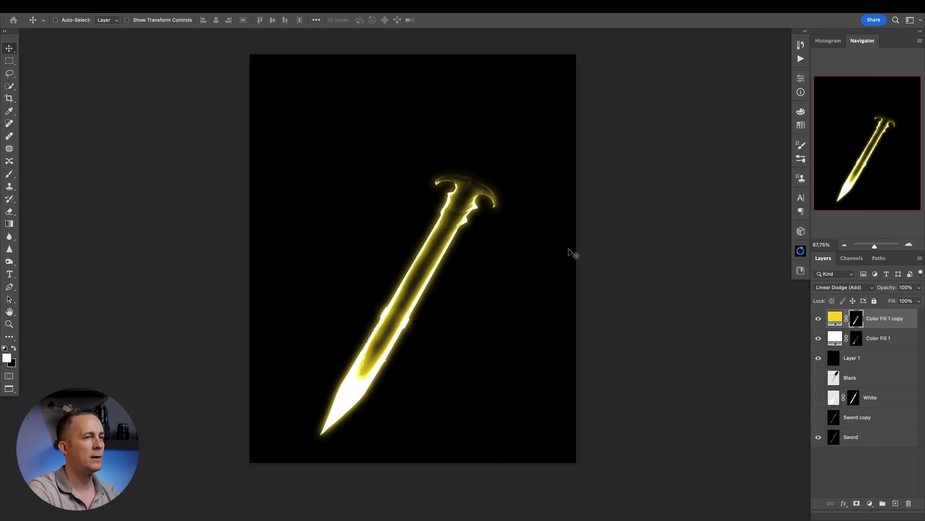
# View the copy layer's mask alone and set up a 100 px soft round black brush
pyautogui.keyDown('alt'); pyautogui.click(860, 323); pyautogui.keyUp('alt')
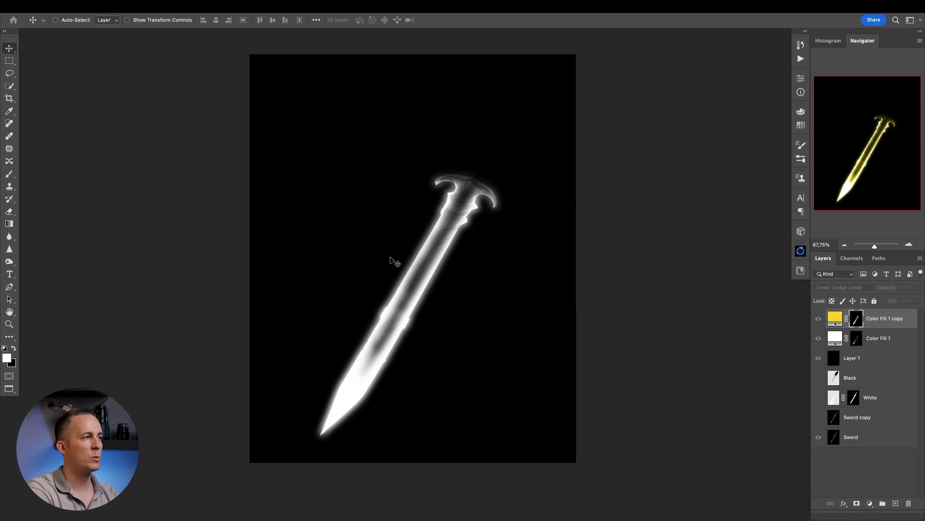
pyautogui.scroll(5, 395, 262)
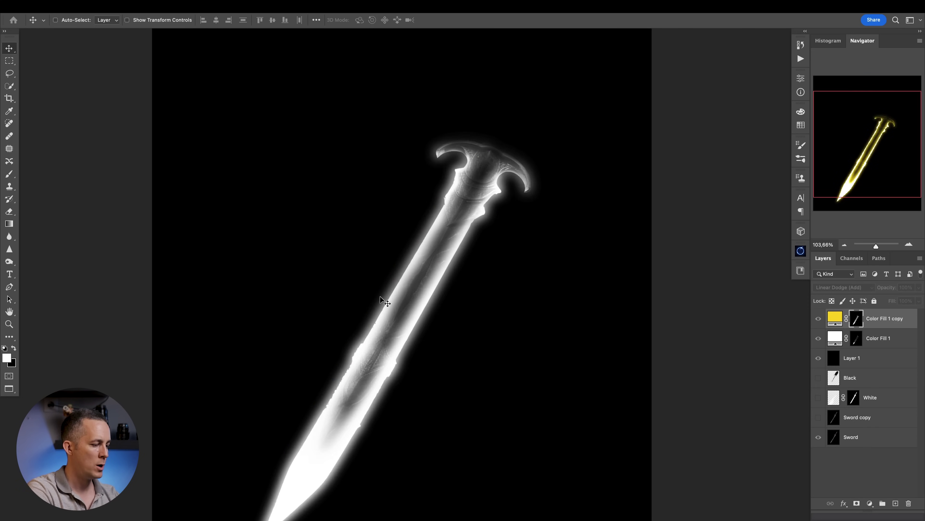
pyautogui.press('b')
pyautogui.rightClick(406, 284)
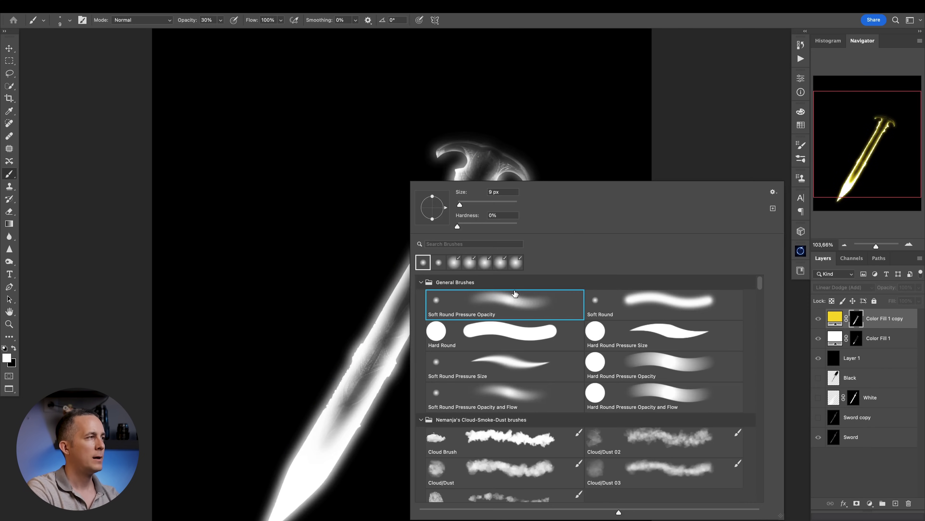
pyautogui.doubleClick(515, 294)
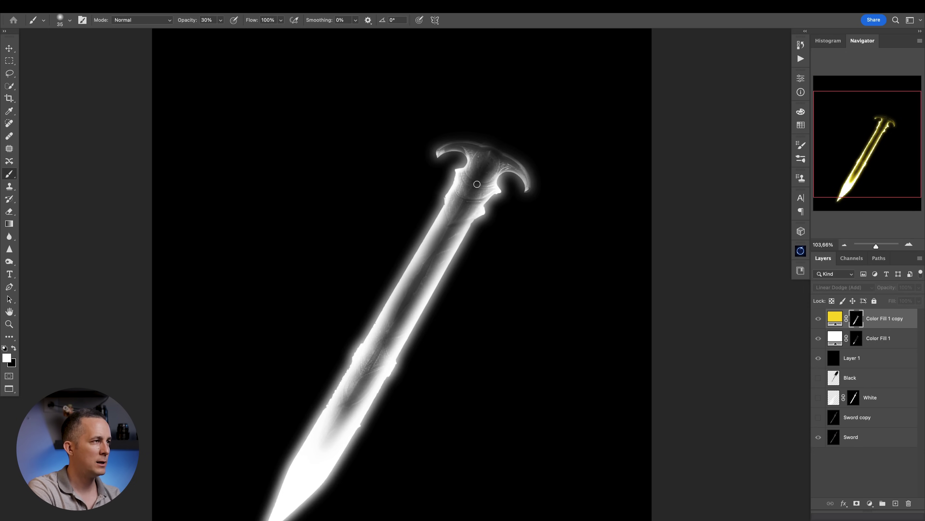
pyautogui.press(']')
pyautogui.press(']')
pyautogui.press(']')
pyautogui.press(']')
pyautogui.press(']')
pyautogui.press(']')
pyautogui.press(']')
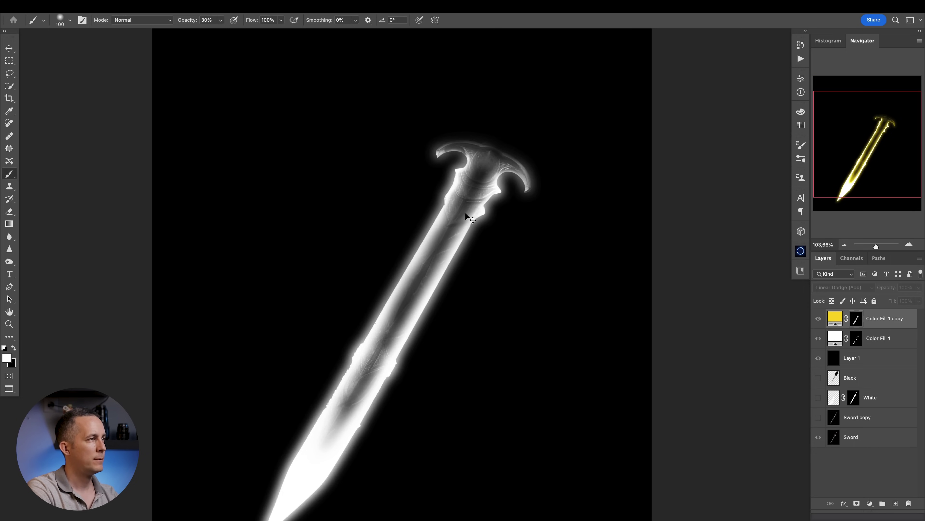
pyautogui.press('x')
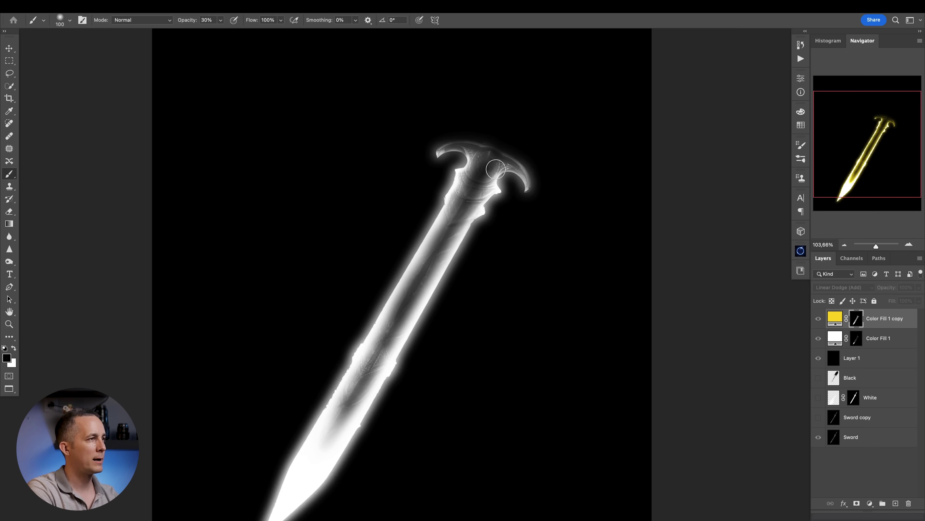
# Paint black along the blade interior on the mask, then return to the glowing composite
pyautogui.moveTo(410, 311); pyautogui.dragTo(356, 386)
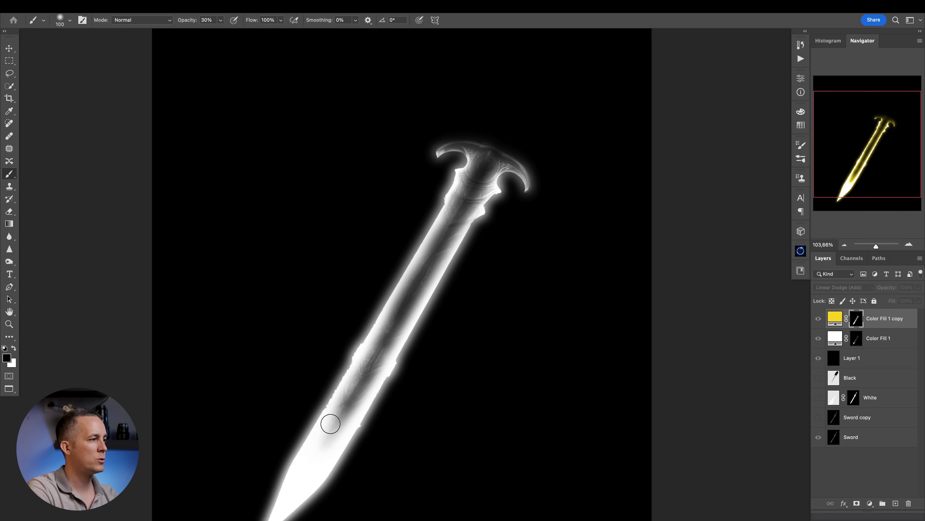
pyautogui.moveTo(331, 423)
pyautogui.mouseDown()
pyautogui.moveTo(325, 446)
pyautogui.moveTo(463, 219)
pyautogui.mouseUp()
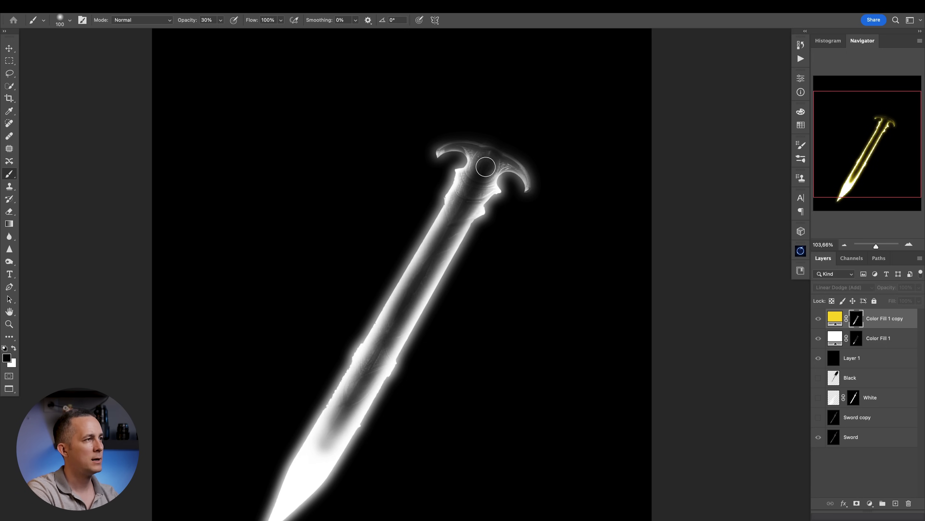
pyautogui.keyDown('shift'); pyautogui.click(340, 423); pyautogui.keyUp('shift')
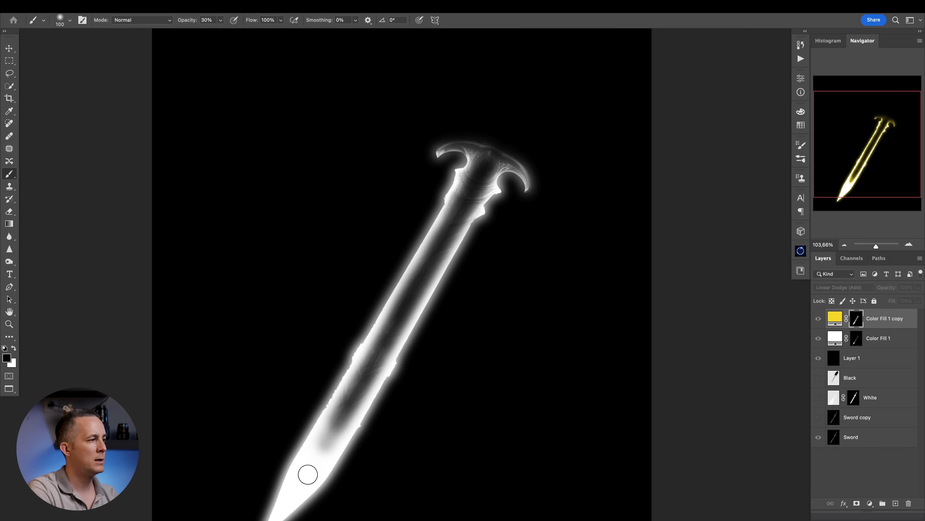
pyautogui.moveTo(308, 474); pyautogui.dragTo(382, 376)
pyautogui.hotkey('ctrl', 'z')
pyautogui.moveTo(320, 445); pyautogui.dragTo(378, 375)
pyautogui.scroll(-2, 394, 344)
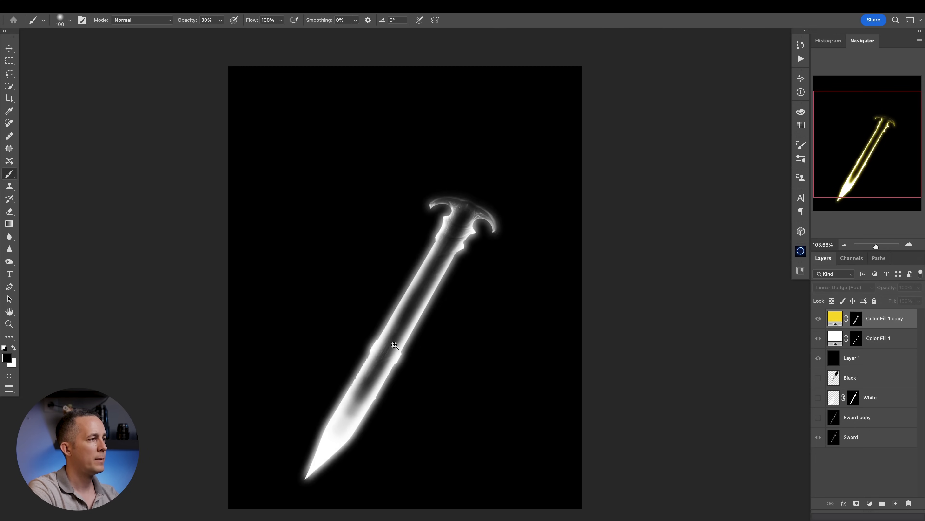
pyautogui.scroll(-1, 394, 345)
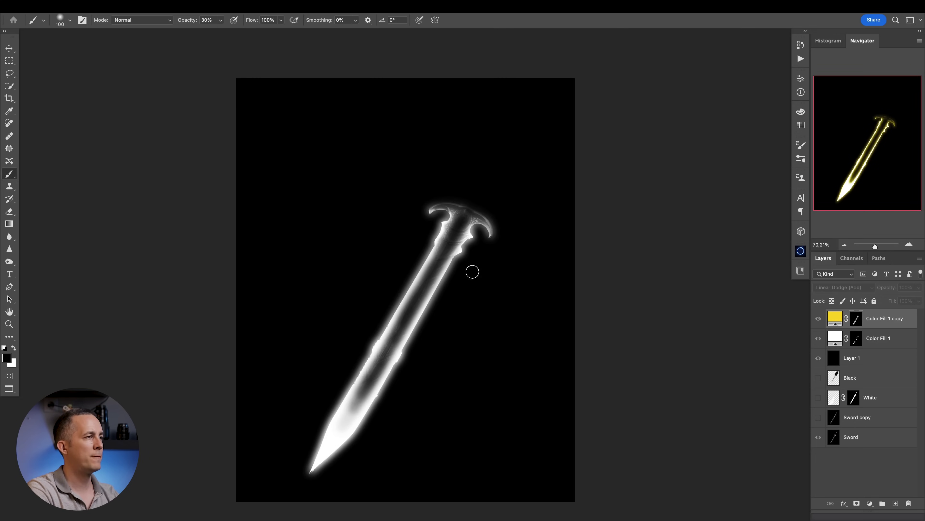
pyautogui.scroll(1, 477, 256)
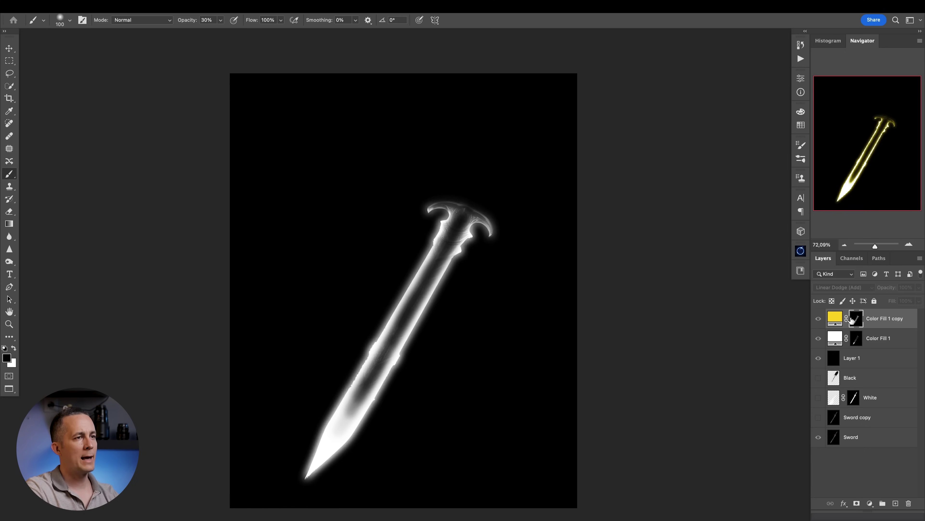
pyautogui.keyDown('alt'); pyautogui.click(857, 320); pyautogui.keyUp('alt')
pyautogui.click(838, 319)
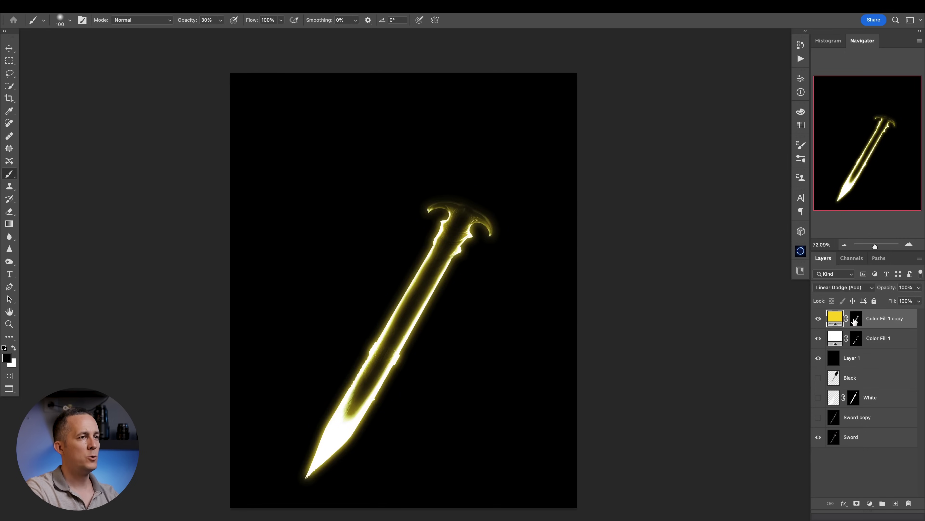
# Duplicate the yellow glow layer and recolour the copy orange-red ff3c00, keeping Linear Dodge (Add)
pyautogui.hotkey('ctrl', 'j')
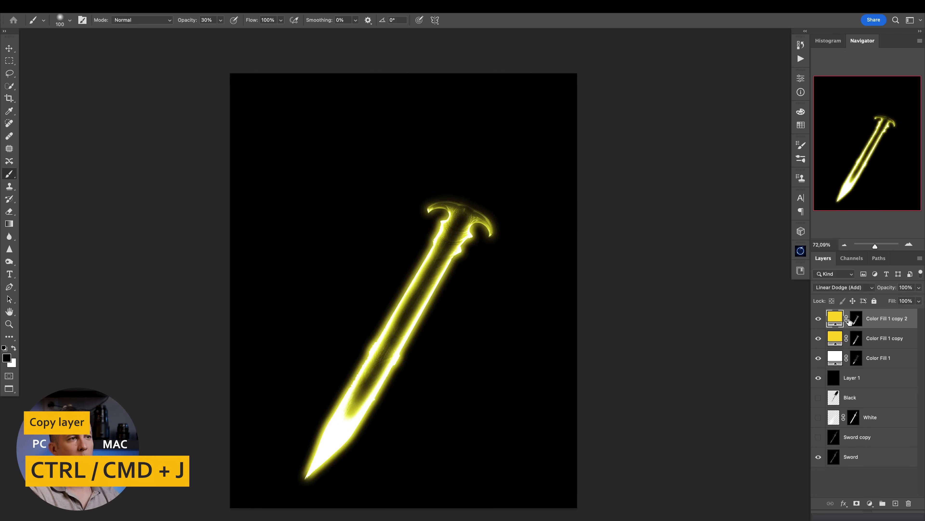
pyautogui.doubleClick(837, 322)
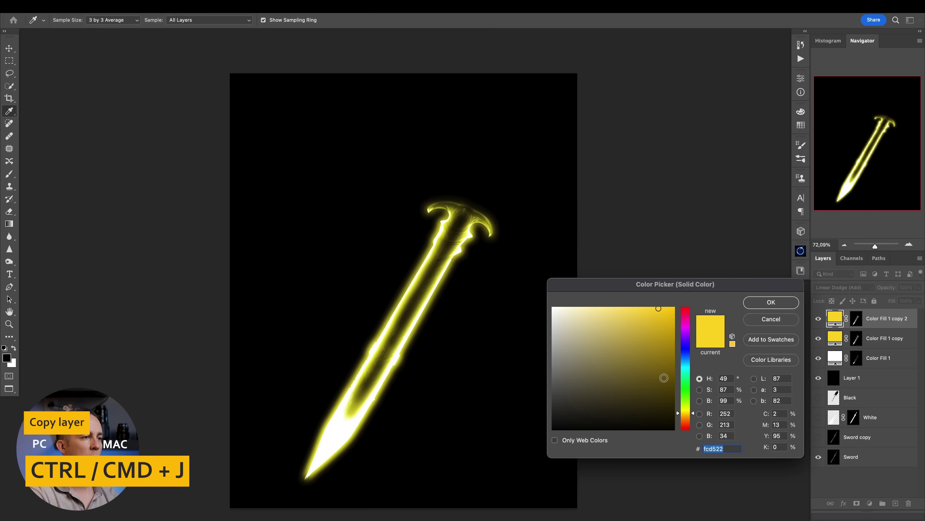
pyautogui.moveTo(683, 419); pyautogui.dragTo(686, 425)
pyautogui.moveTo(674, 320); pyautogui.dragTo(675, 307)
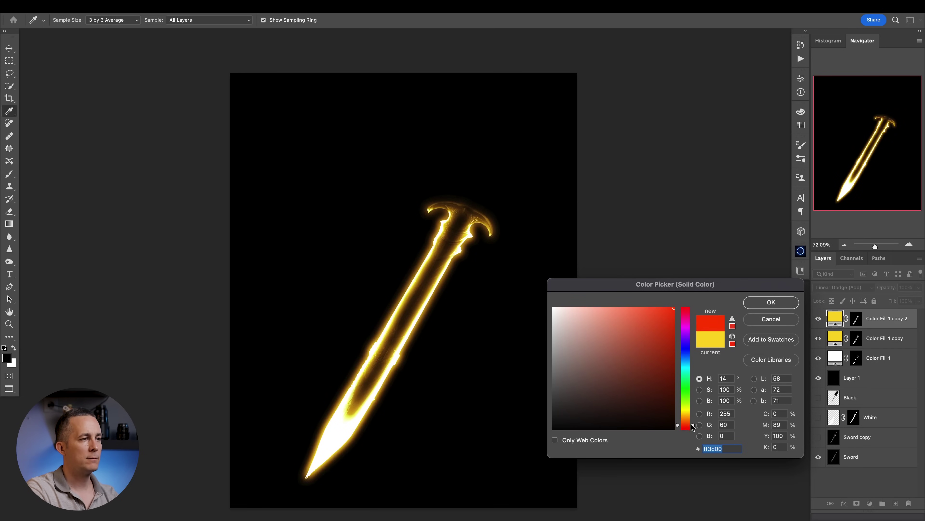
pyautogui.moveTo(694, 426); pyautogui.dragTo(693, 423)
pyautogui.click(771, 303)
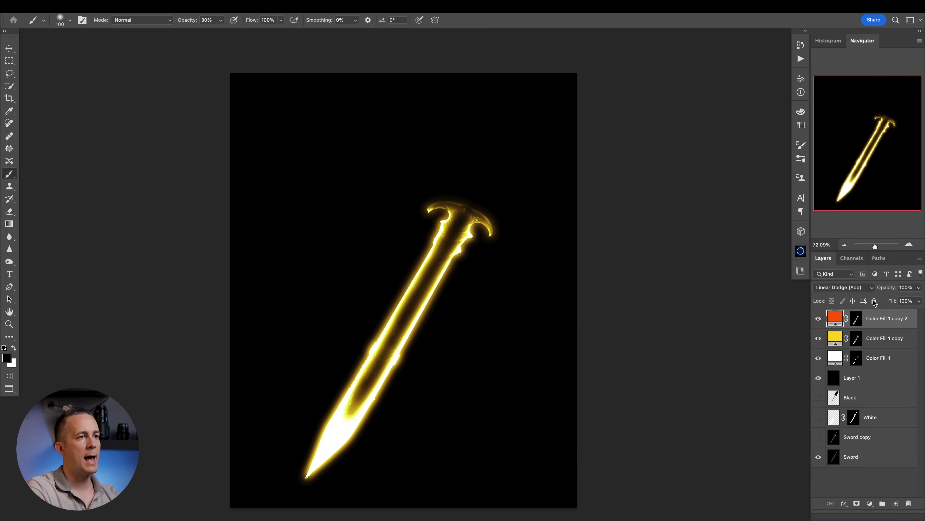
pyautogui.click(830, 291)
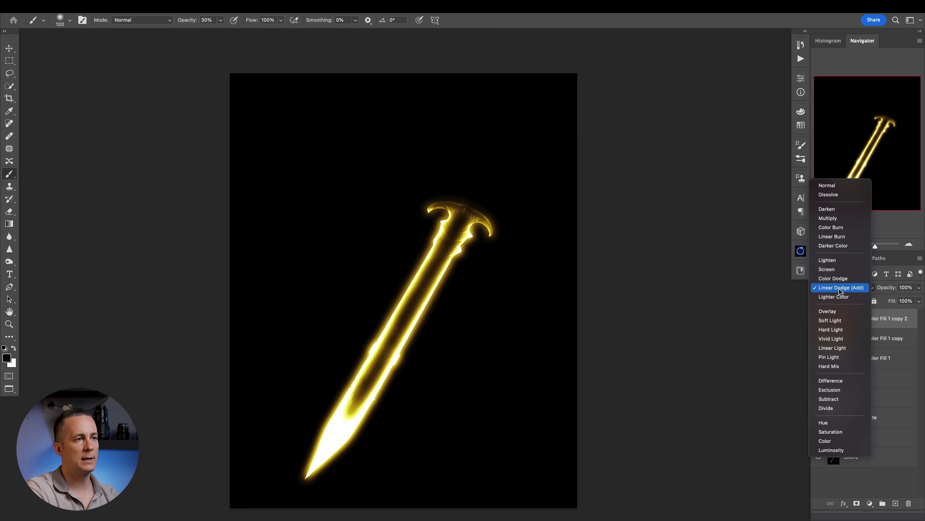
pyautogui.click(838, 293)
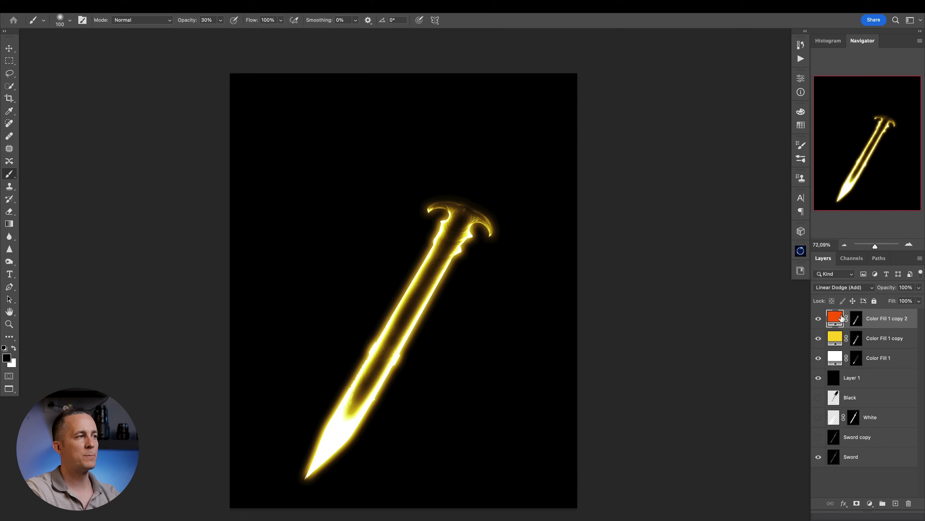
# Load the orange layer's mask, feather the selection 50 px, deselect, and view the mask alone
pyautogui.keyDown('super'); pyautogui.click(859, 322); pyautogui.keyUp('super')
pyautogui.click(332, 500)
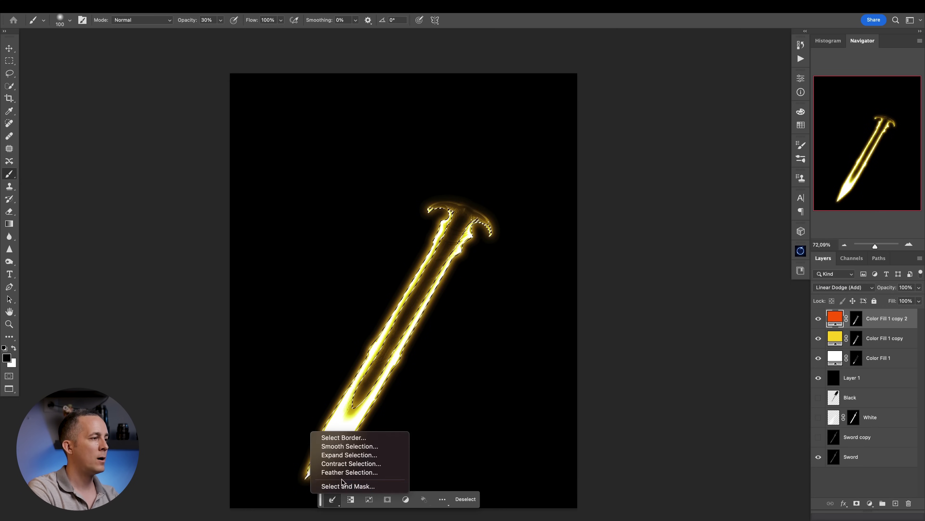
pyautogui.click(349, 473)
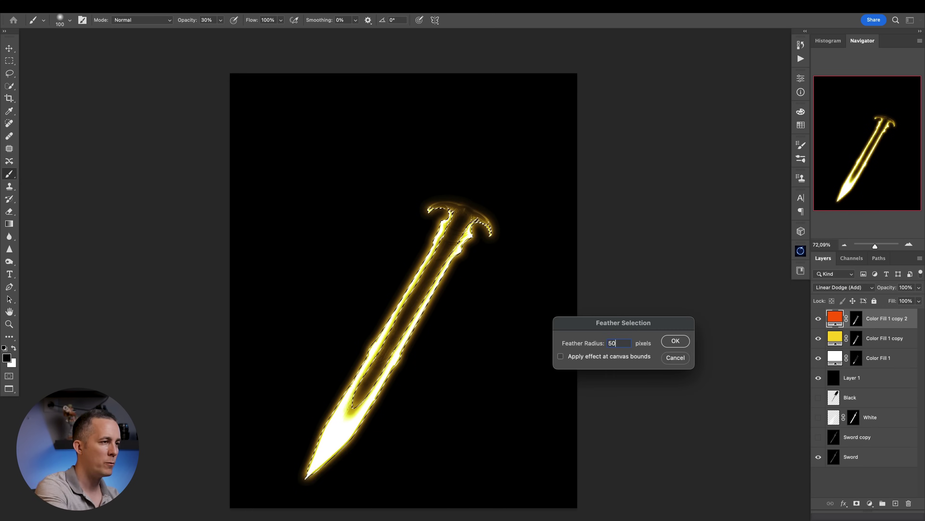
pyautogui.press('Return')
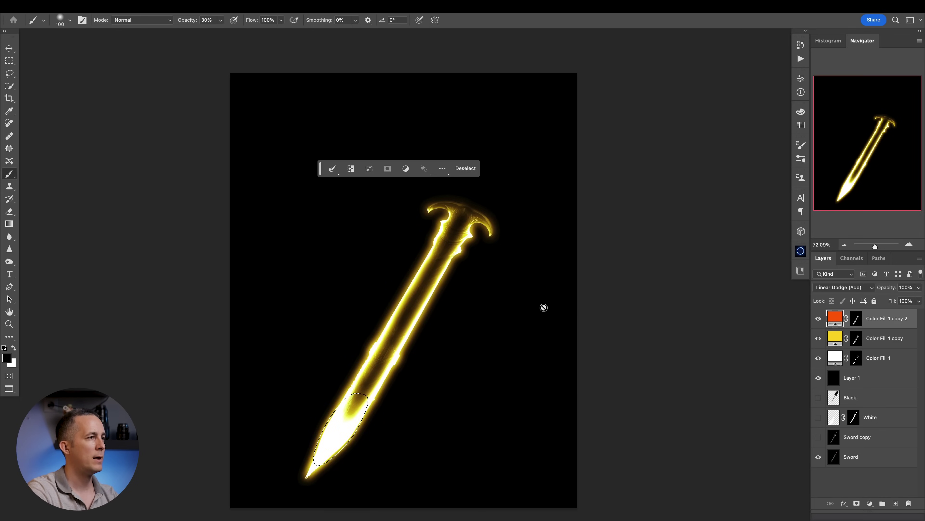
pyautogui.click(856, 323)
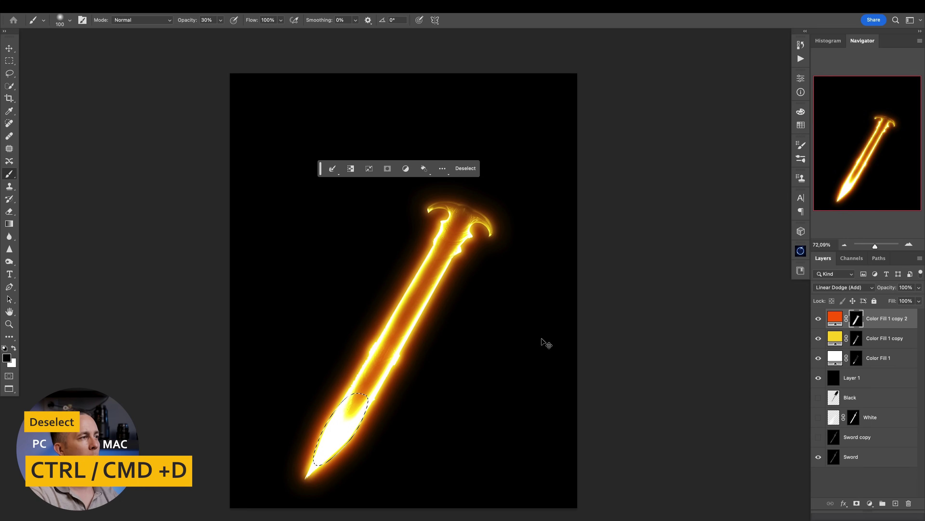
pyautogui.hotkey('ctrl', 'd')
pyautogui.keyDown('alt'); pyautogui.click(857, 320); pyautogui.keyUp('alt')
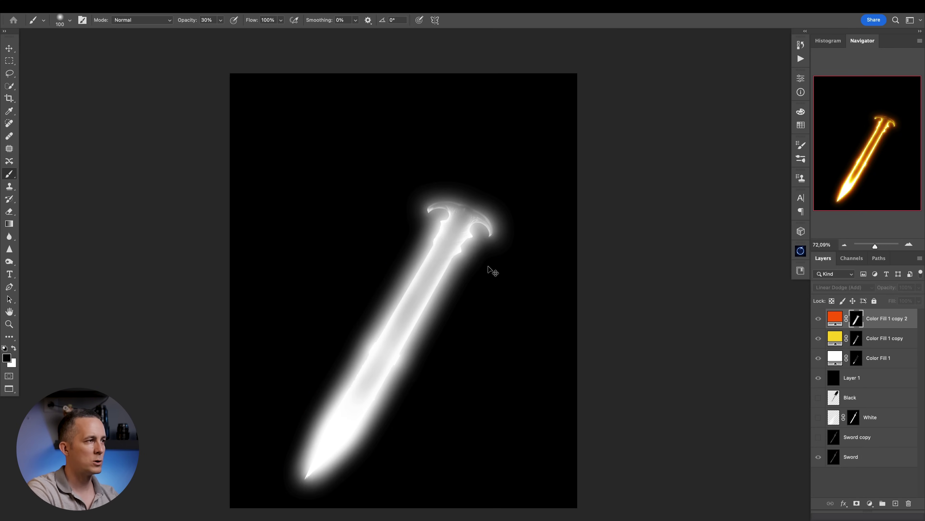
# Paint black at 30% then 20% opacity along the blade centre on the orange mask
pyautogui.scroll(2, 443, 243)
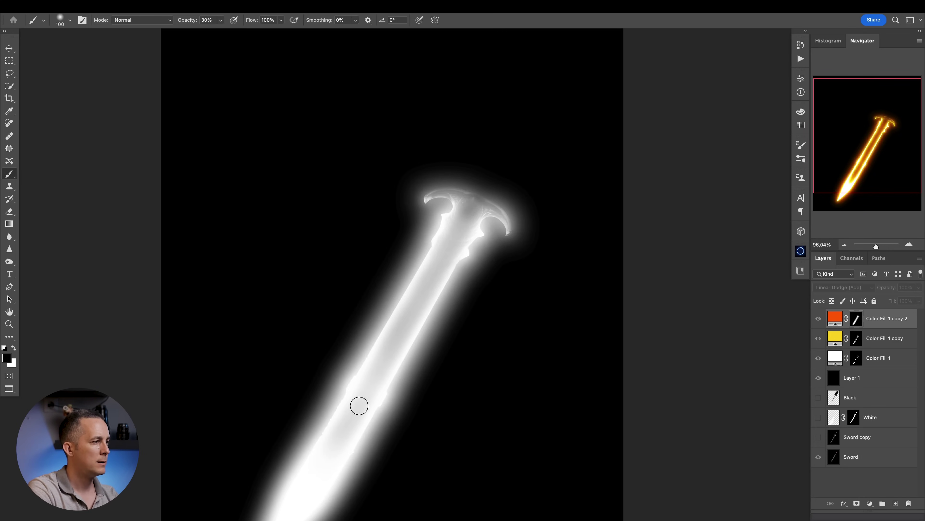
pyautogui.moveTo(357, 405)
pyautogui.mouseDown()
pyautogui.moveTo(463, 219)
pyautogui.moveTo(450, 243)
pyautogui.mouseUp()
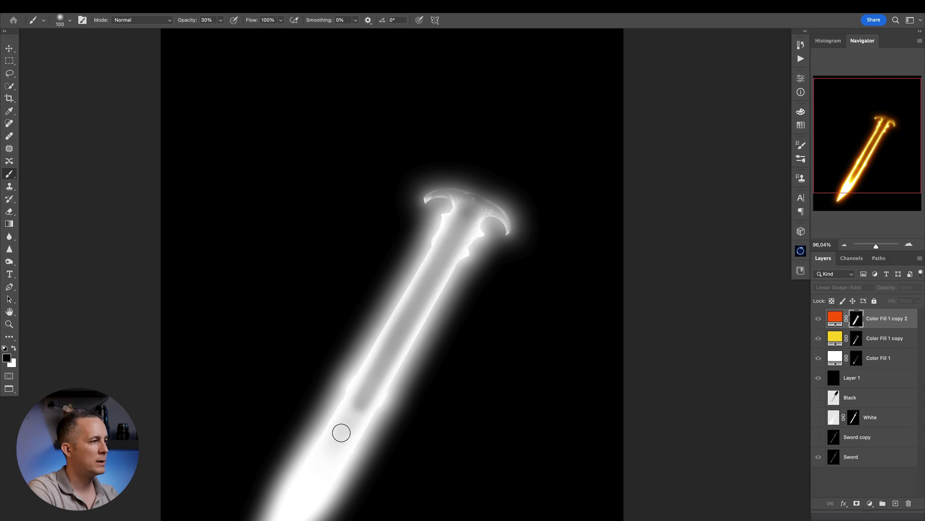
pyautogui.moveTo(410, 317); pyautogui.dragTo(334, 442)
pyautogui.moveTo(363, 398); pyautogui.dragTo(359, 405)
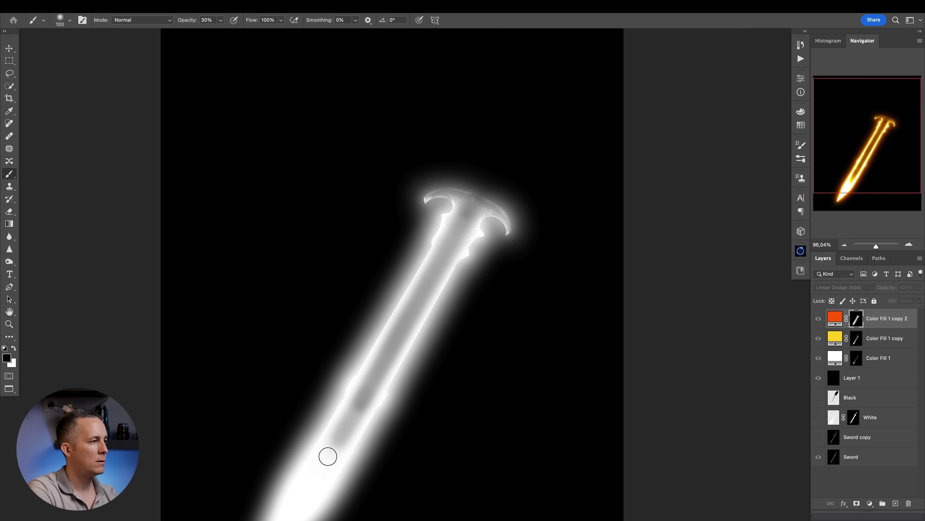
pyautogui.press('2')
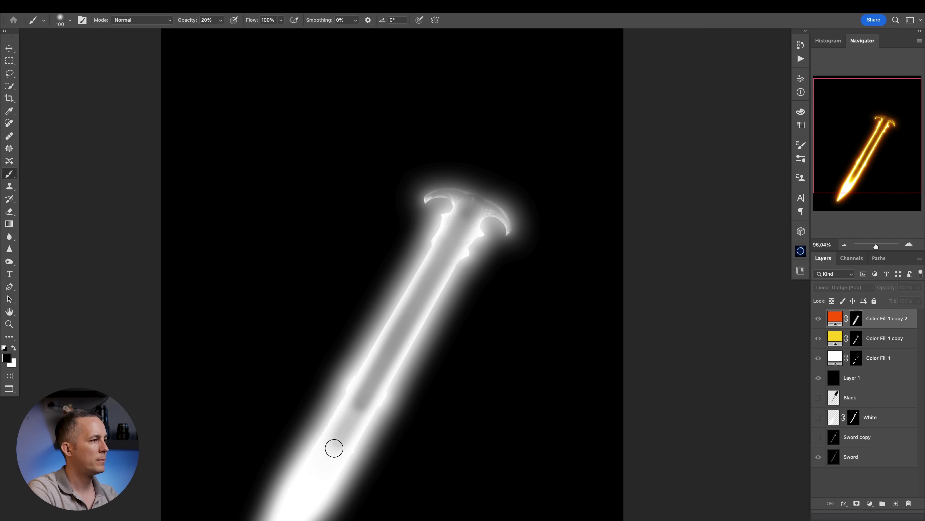
pyautogui.moveTo(332, 446); pyautogui.dragTo(414, 326)
pyautogui.moveTo(376, 379)
pyautogui.mouseDown()
pyautogui.moveTo(341, 441)
pyautogui.moveTo(407, 321)
pyautogui.mouseUp()
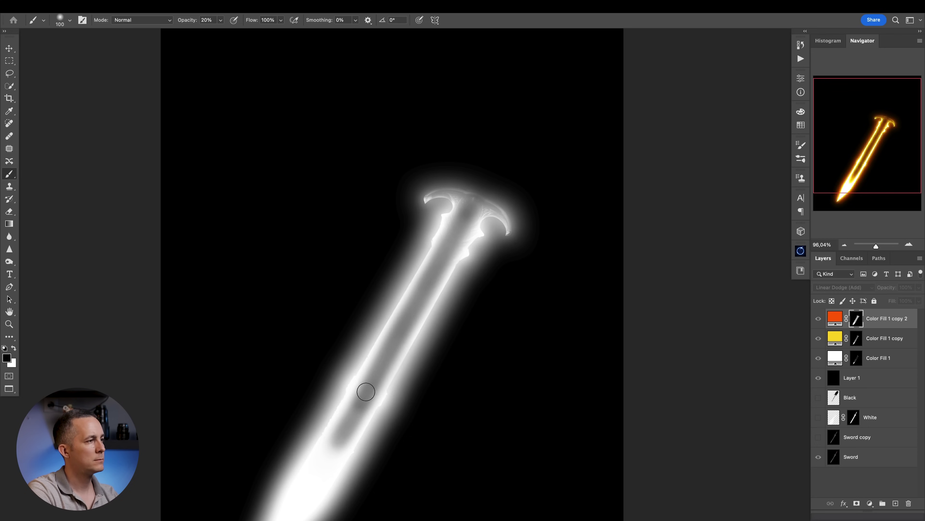
# Add a new empty Layer 2 at the top of the stack in Linear Dodge (Add) mode
pyautogui.hotkey('ctrl', '0')
pyautogui.keyDown('alt'); pyautogui.click(861, 319); pyautogui.keyUp('alt')
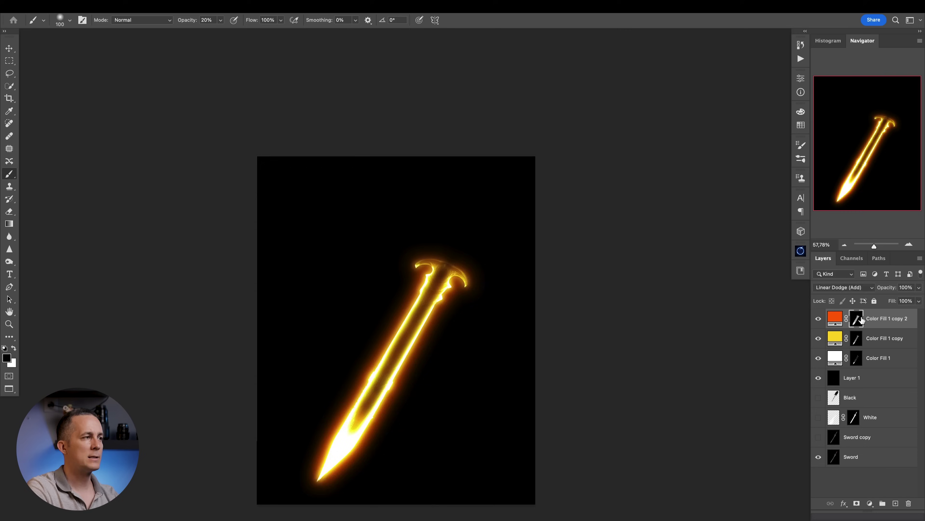
pyautogui.scroll(-1, 491, 327)
pyautogui.scroll(-2, 485, 310)
pyautogui.scroll(3, 438, 307)
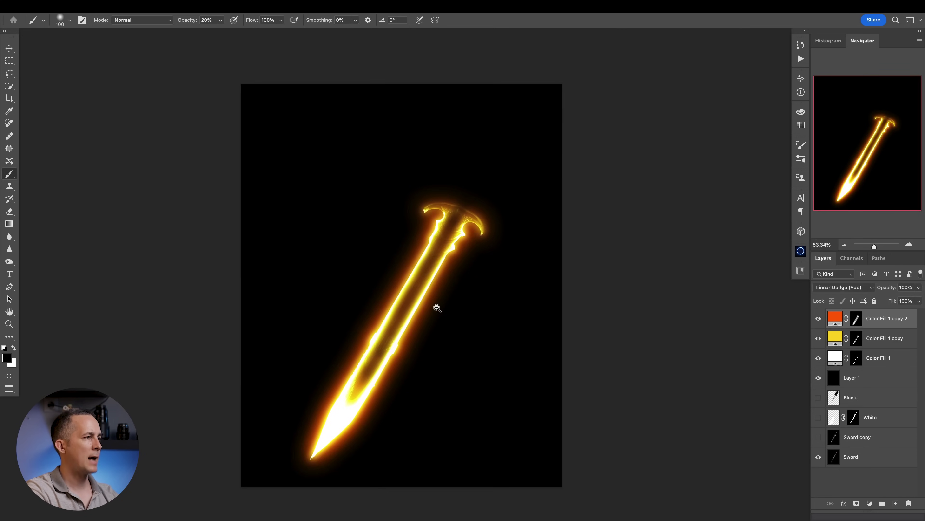
pyautogui.scroll(-1, 453, 292)
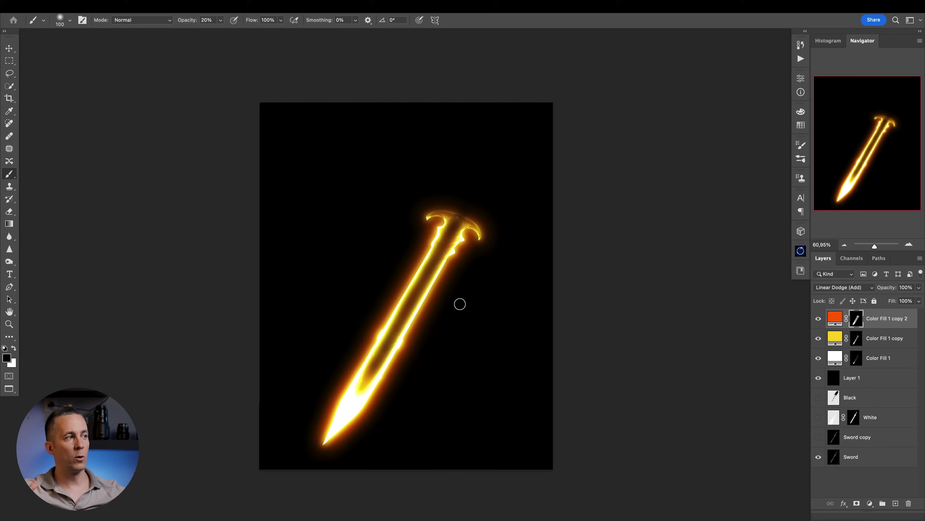
pyautogui.click(896, 503)
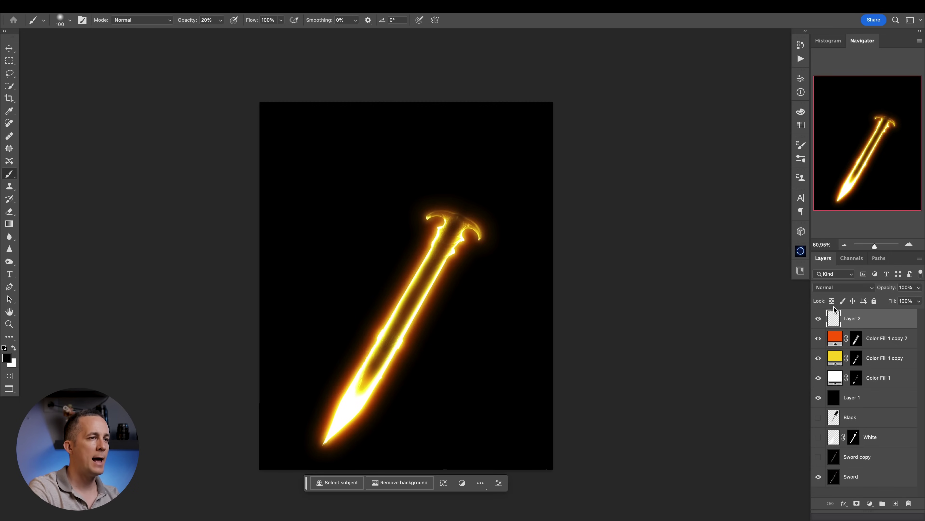
pyautogui.click(844, 291)
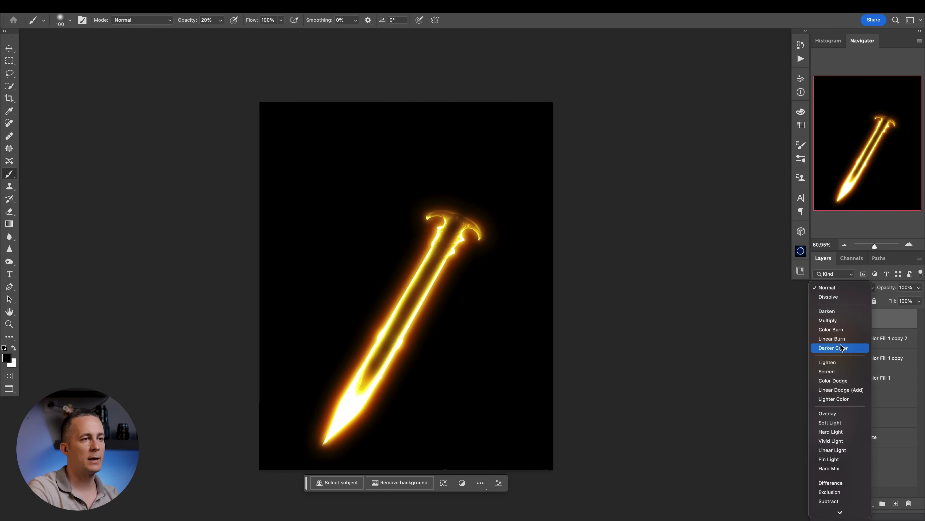
pyautogui.click(841, 391)
# Set the foreground colour to dark red 7a0c01 and pick a soft brush preset
pyautogui.click(7, 357)
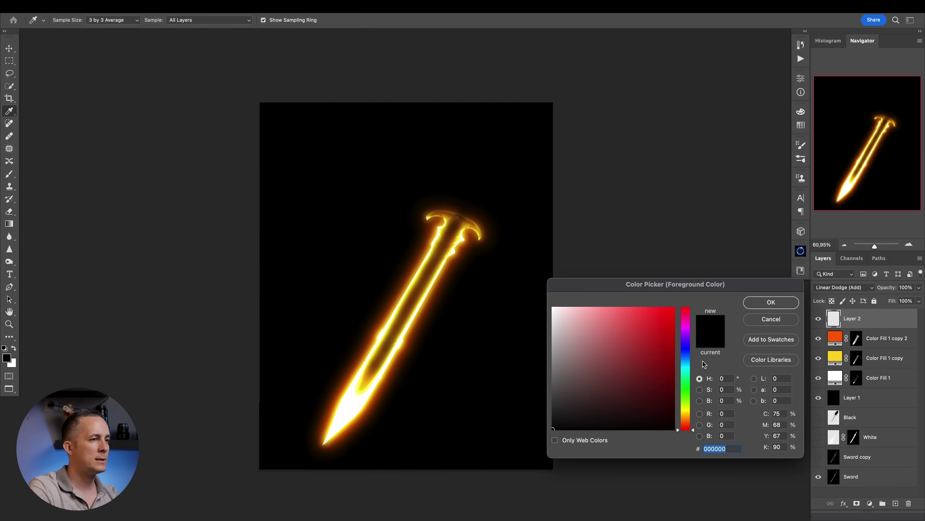
pyautogui.click(669, 368)
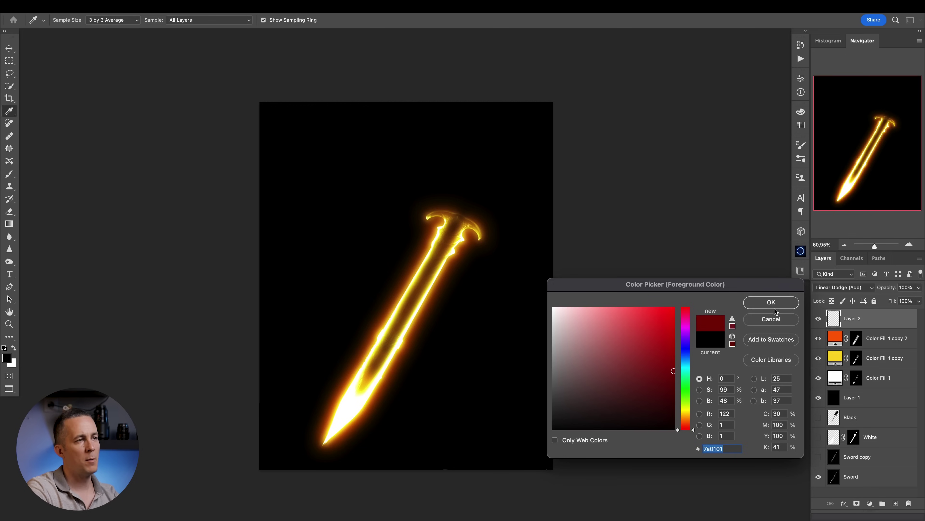
pyautogui.click(694, 427)
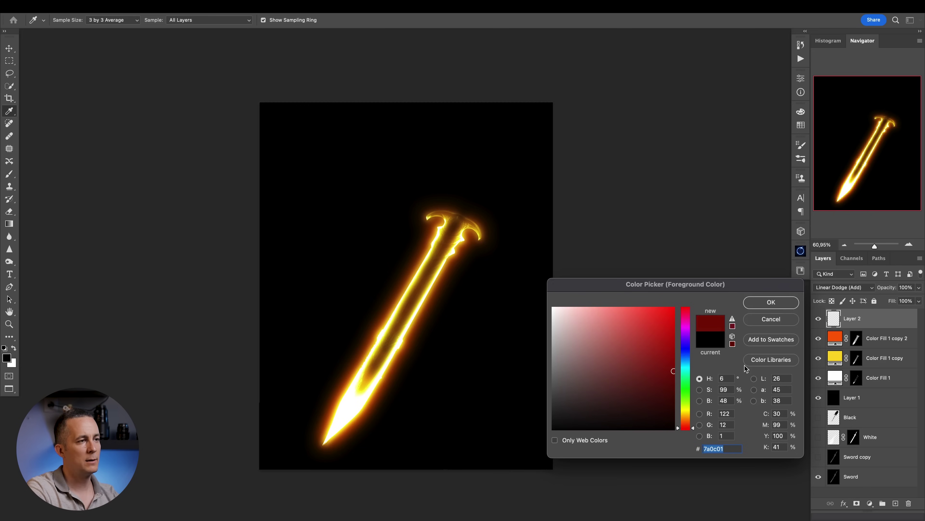
pyautogui.click(771, 302)
pyautogui.press('b')
pyautogui.rightClick(450, 300)
pyautogui.doubleClick(535, 289)
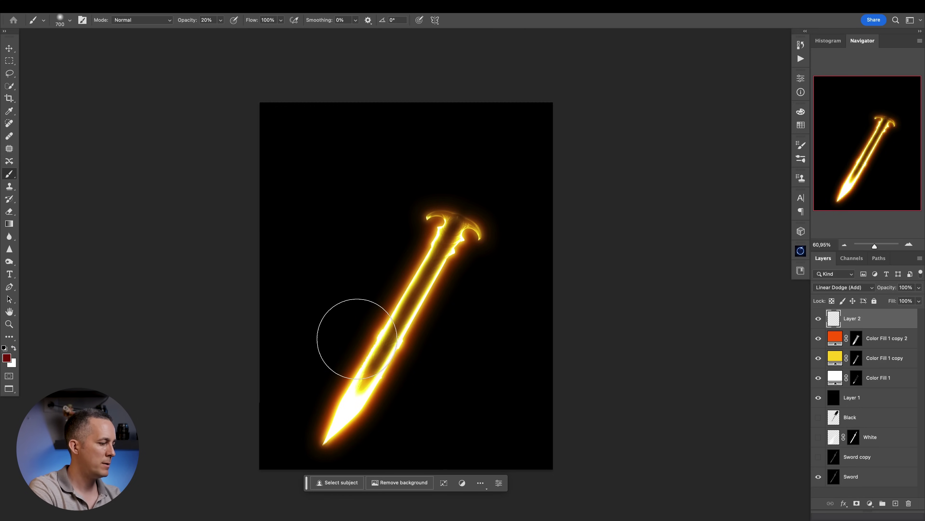
# Paint a broad dark red glow with an 800–1000 px brush, then copy White's mask onto Layer 2
pyautogui.press('4')
pyautogui.press(']')
pyautogui.press(']')
pyautogui.press(']')
pyautogui.press(']')
pyautogui.press(']')
pyautogui.press(']')
pyautogui.moveTo(339, 416)
pyautogui.mouseDown()
pyautogui.moveTo(331, 423)
pyautogui.moveTo(341, 403)
pyautogui.moveTo(330, 419)
pyautogui.moveTo(328, 411)
pyautogui.moveTo(347, 362)
pyautogui.moveTo(382, 330)
pyautogui.moveTo(364, 383)
pyautogui.moveTo(370, 377)
pyautogui.moveTo(314, 445)
pyautogui.moveTo(290, 430)
pyautogui.moveTo(405, 438)
pyautogui.moveTo(333, 418)
pyautogui.moveTo(361, 424)
pyautogui.moveTo(330, 403)
pyautogui.moveTo(320, 423)
pyautogui.moveTo(425, 273)
pyautogui.moveTo(397, 314)
pyautogui.moveTo(278, 405)
pyautogui.moveTo(423, 402)
pyautogui.moveTo(409, 382)
pyautogui.moveTo(326, 341)
pyautogui.moveTo(382, 426)
pyautogui.moveTo(362, 372)
pyautogui.moveTo(330, 423)
pyautogui.moveTo(388, 356)
pyautogui.moveTo(431, 280)
pyautogui.moveTo(419, 336)
pyautogui.moveTo(432, 320)
pyautogui.mouseUp()
pyautogui.press(']')
pyautogui.press(']')
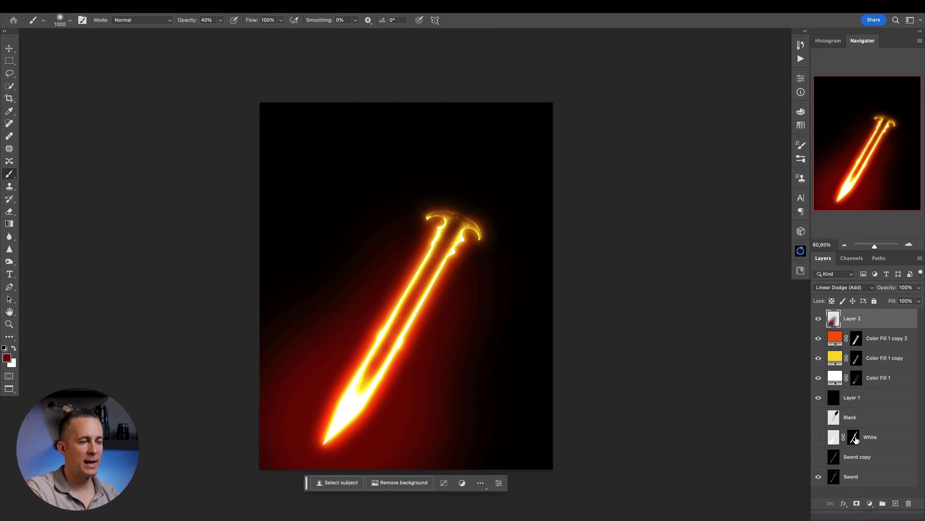
pyautogui.moveTo(854, 441); pyautogui.dragTo(863, 323)
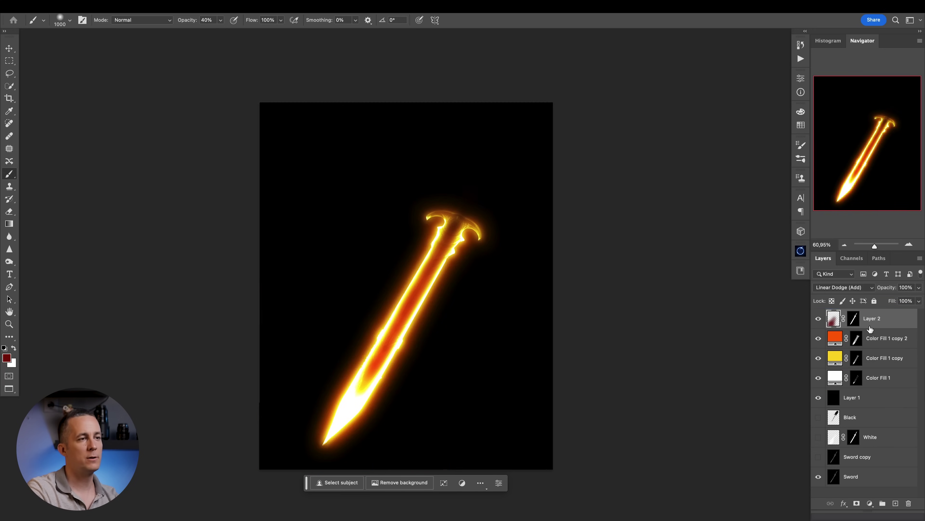
# Invert Layer 2's mask to reveal the red glow and return to its pixels
pyautogui.click(855, 320)
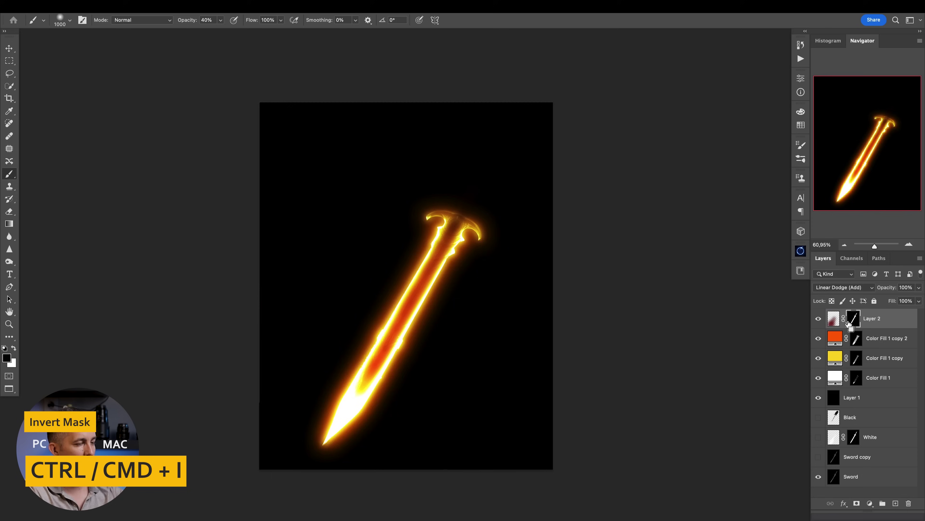
pyautogui.hotkey('ctrl', 'i')
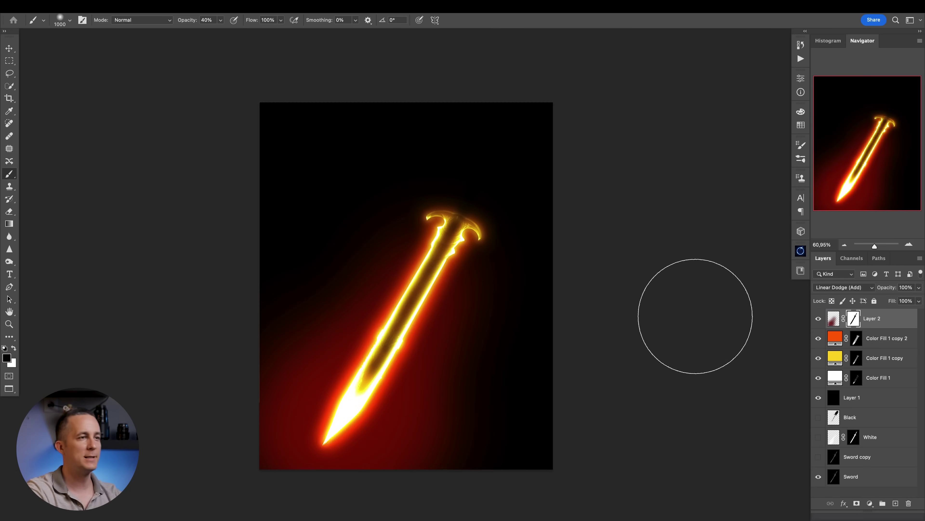
pyautogui.click(834, 318)
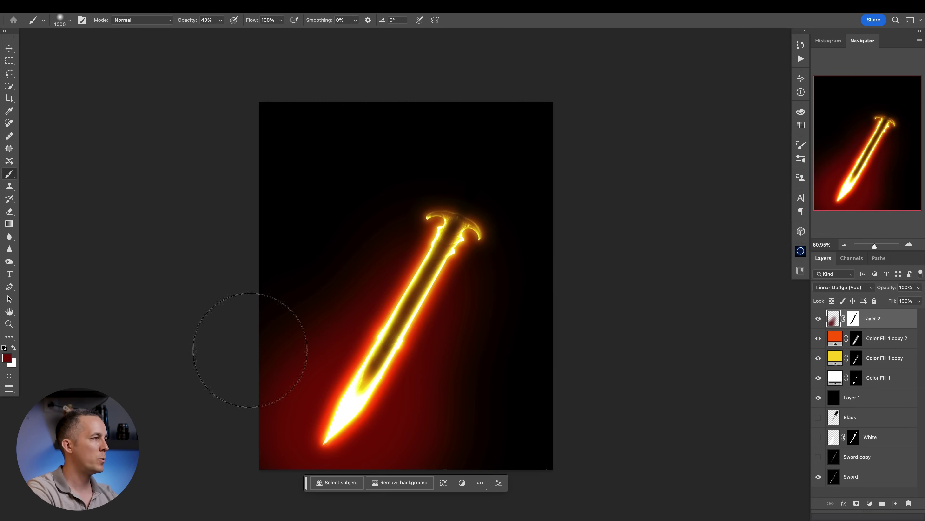
# Set the foreground colour to deep orange bd4300 and enlarge the brush to 500 px
pyautogui.click(16, 359)
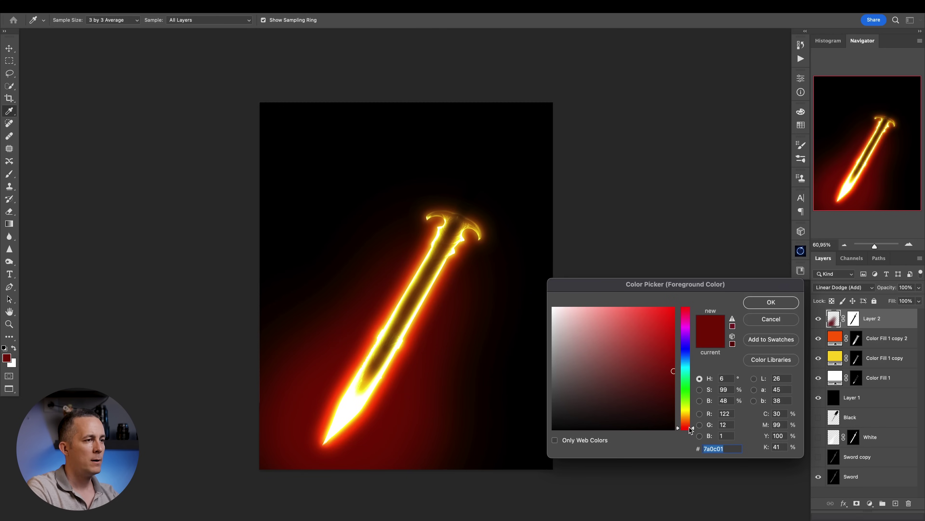
pyautogui.moveTo(690, 430); pyautogui.dragTo(690, 426)
pyautogui.click(676, 348)
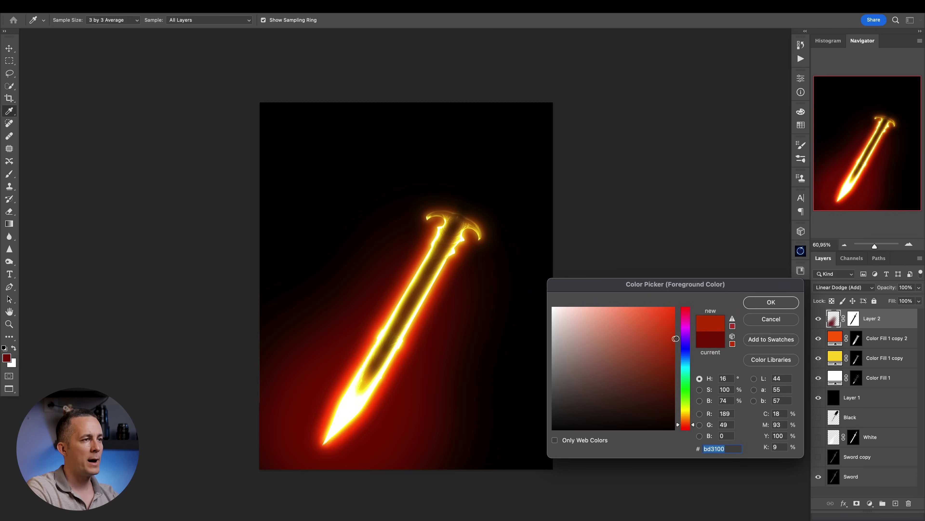
pyautogui.moveTo(693, 427); pyautogui.dragTo(694, 425)
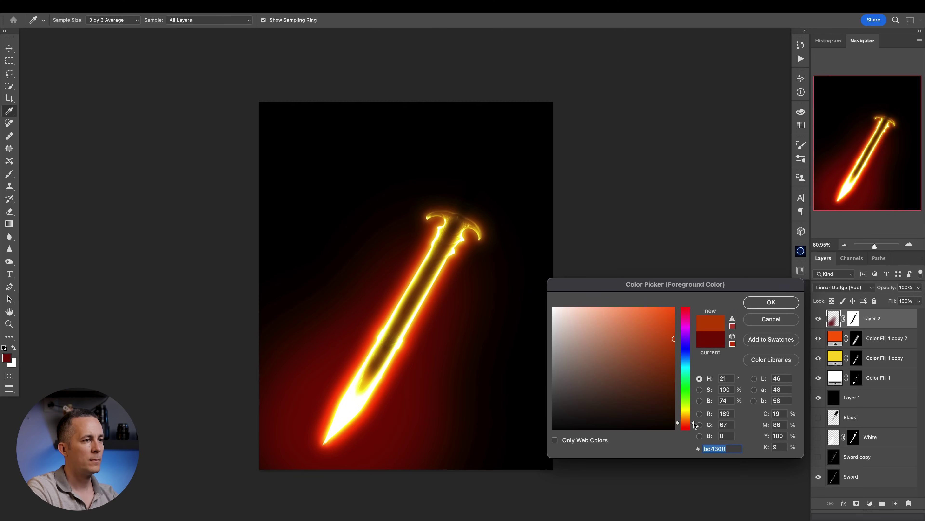
pyautogui.click(772, 304)
pyautogui.press('b')
pyautogui.press('[')
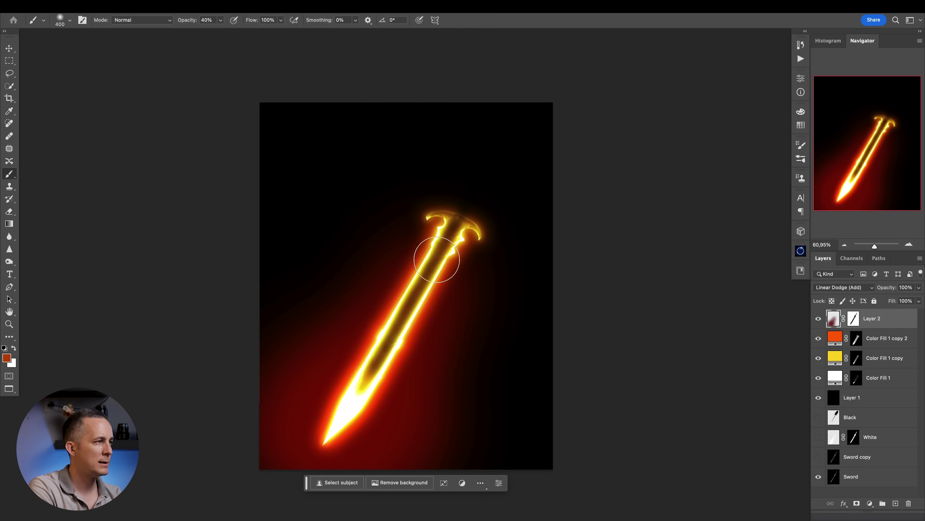
pyautogui.press(']')
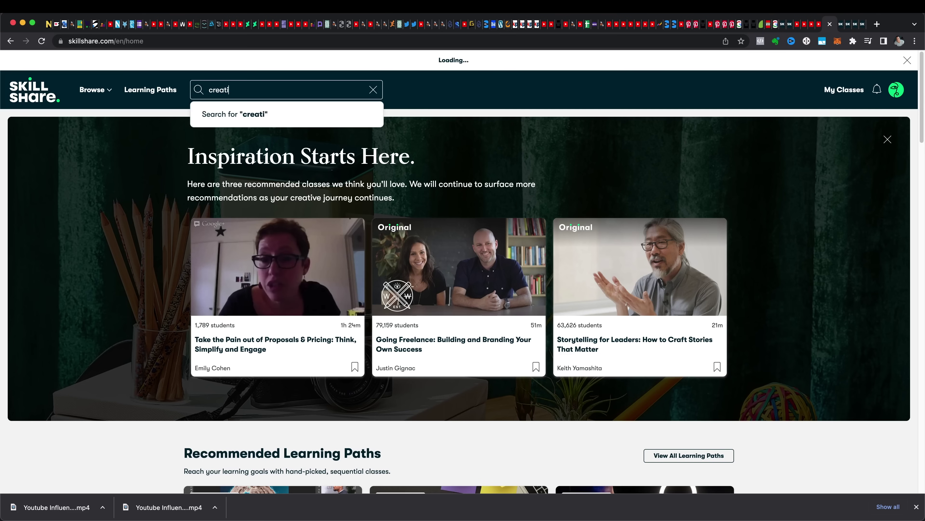
# Search Skillshare for 'creativity' and scroll through the class results
pyautogui.write('vity')
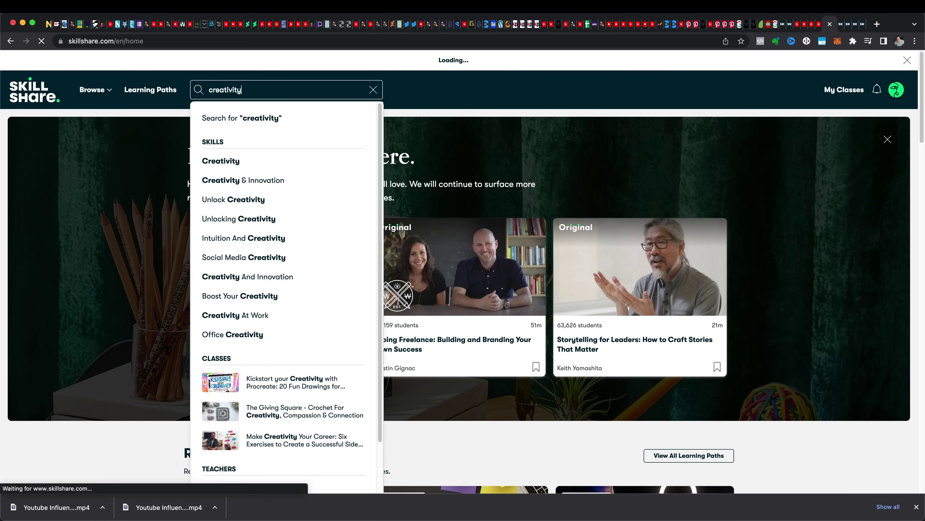
pyautogui.press('Return')
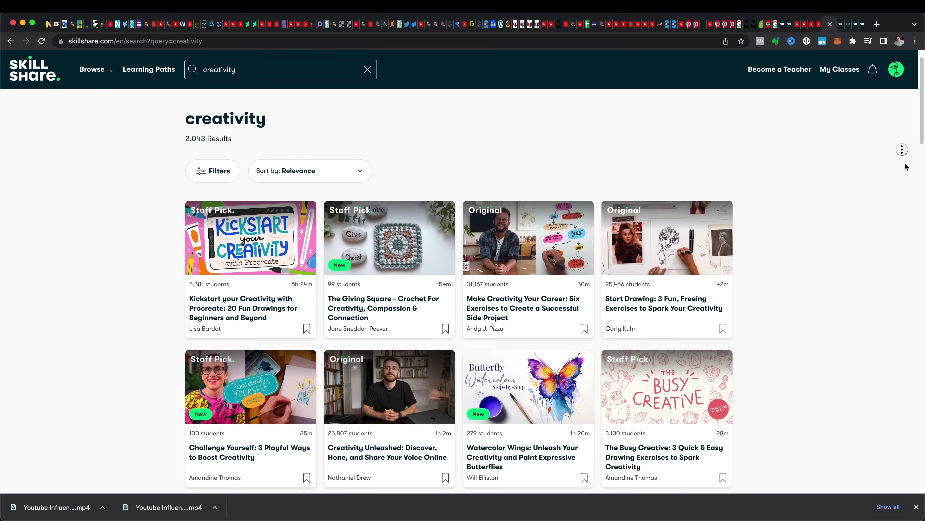
pyautogui.scroll(-4, 902, 151)
pyautogui.scroll(-4, 906, 167)
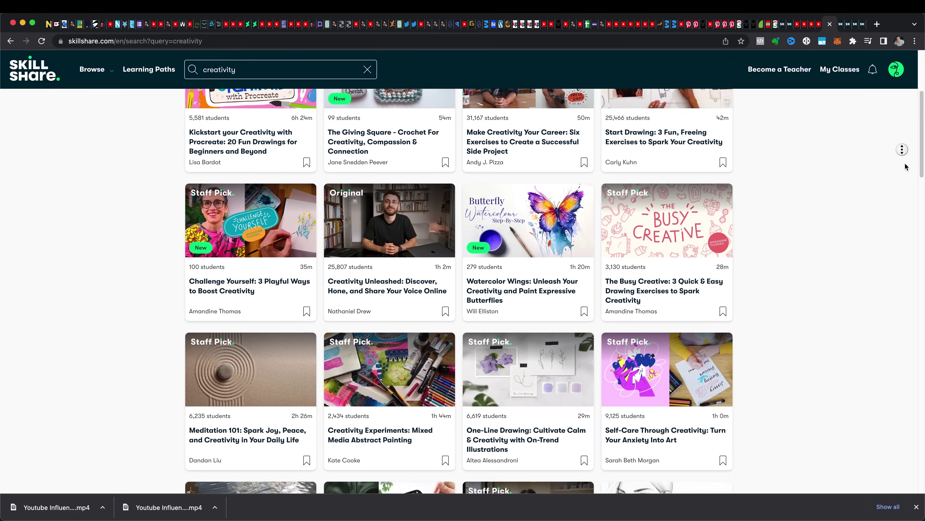
pyautogui.scroll(-5, 906, 167)
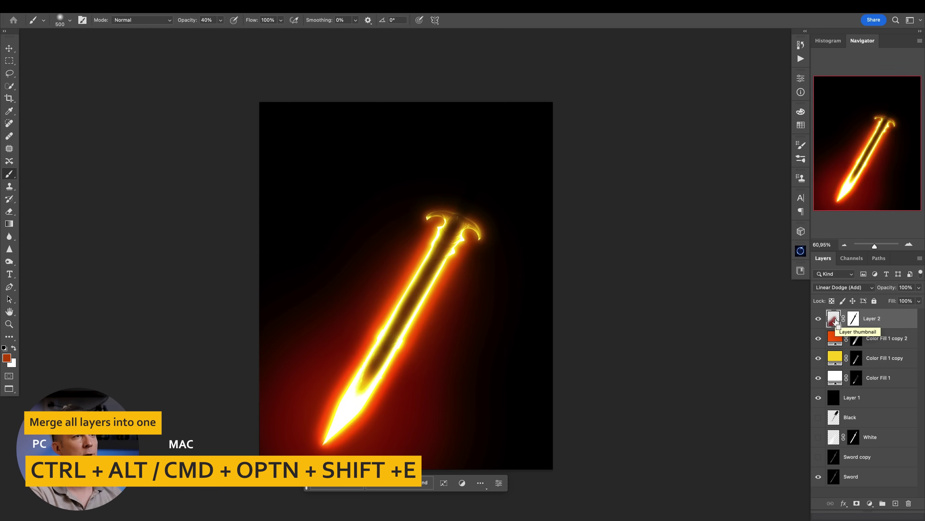
# Merge all visible layers into a new top layer named Glow, then group Layer 2 through Layer 1 and hide Group 1
pyautogui.hotkey('ctrl', 'alt', 'shift', 'e')
pyautogui.doubleClick(852, 318)
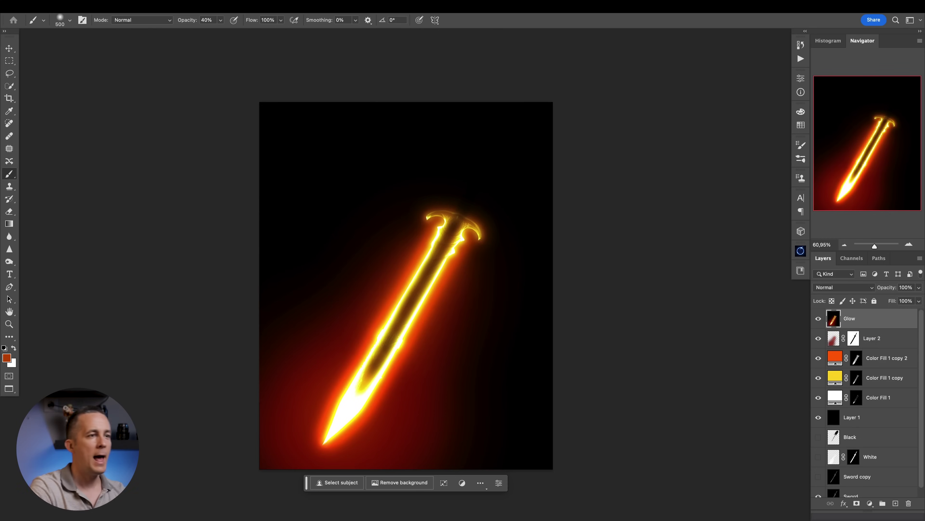
pyautogui.click(825, 341)
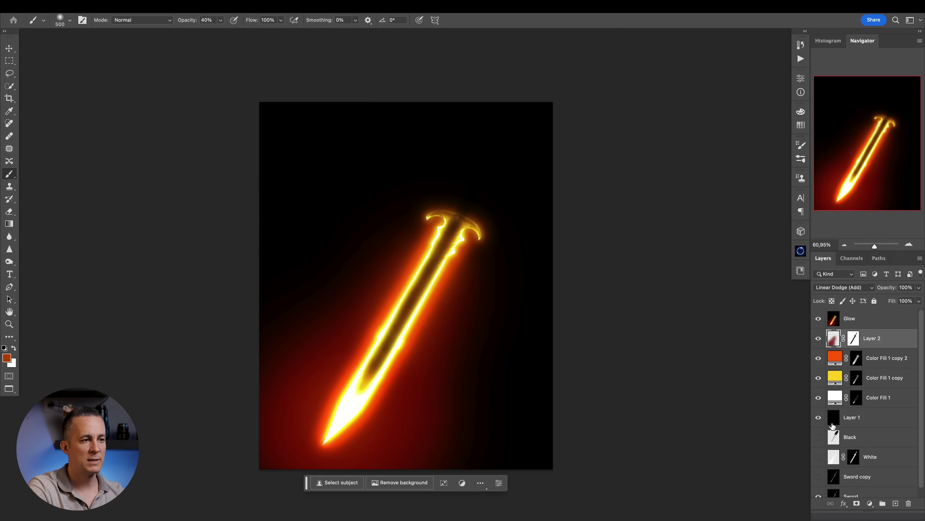
pyautogui.keyDown('shift'); pyautogui.click(835, 423); pyautogui.keyUp('shift')
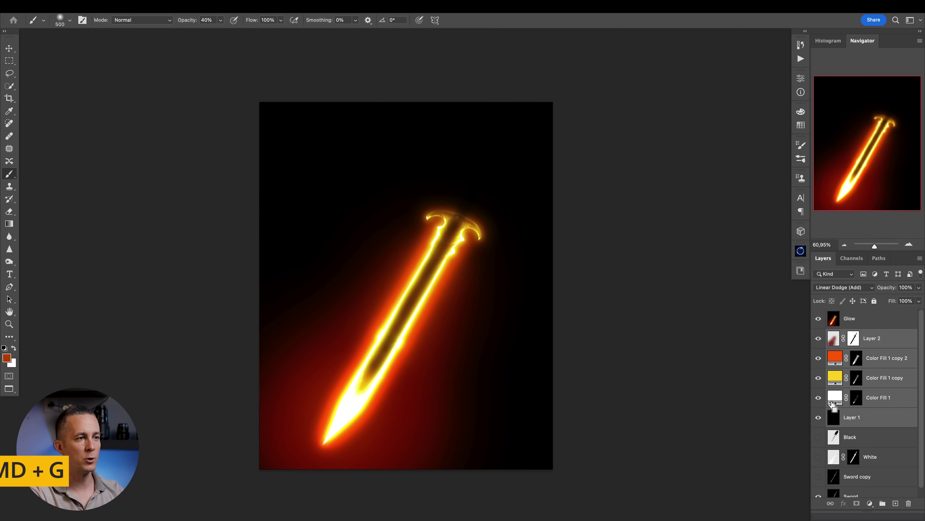
pyautogui.hotkey('ctrl', 'g')
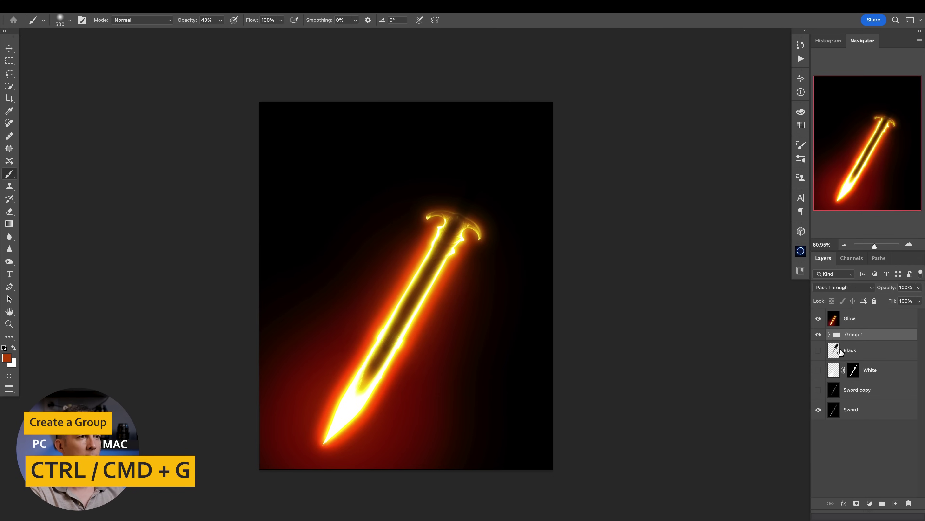
pyautogui.click(819, 334)
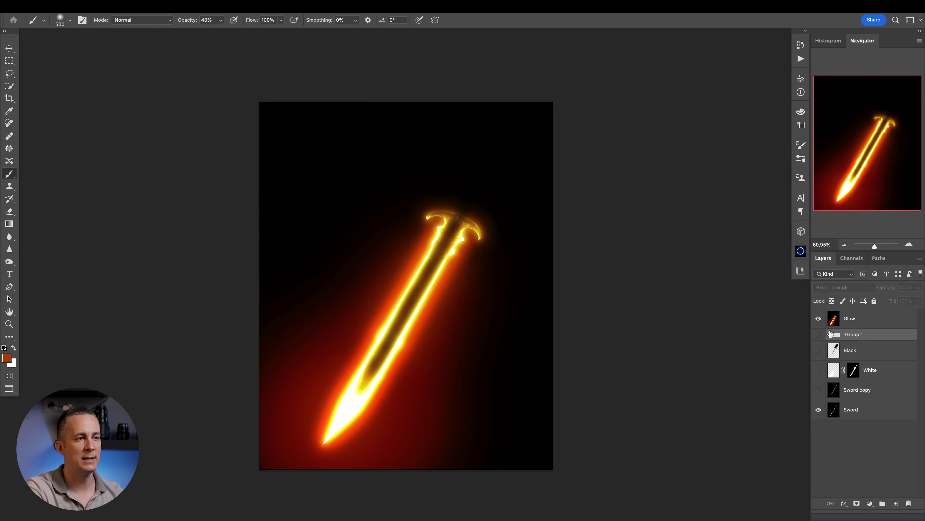
# Toggle the Glow layer off and on to compare it with the plain sword
pyautogui.click(830, 334)
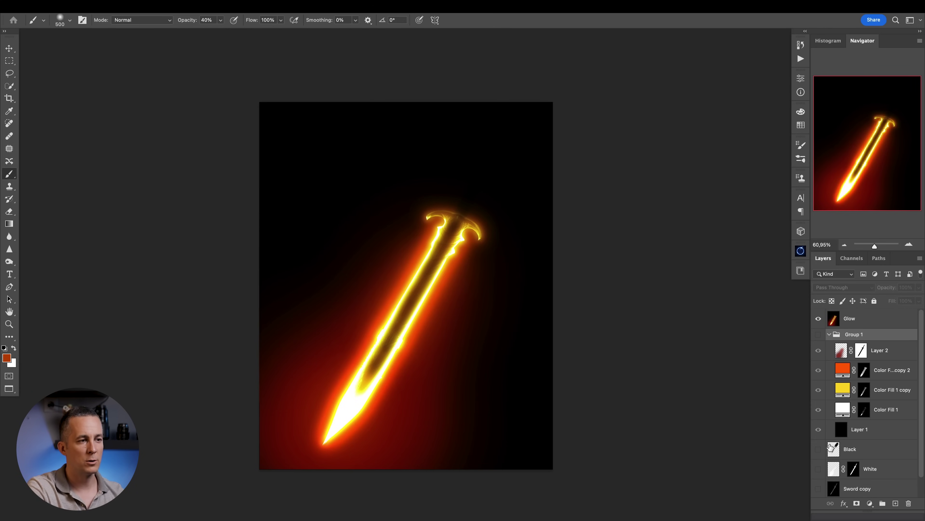
pyautogui.click(830, 334)
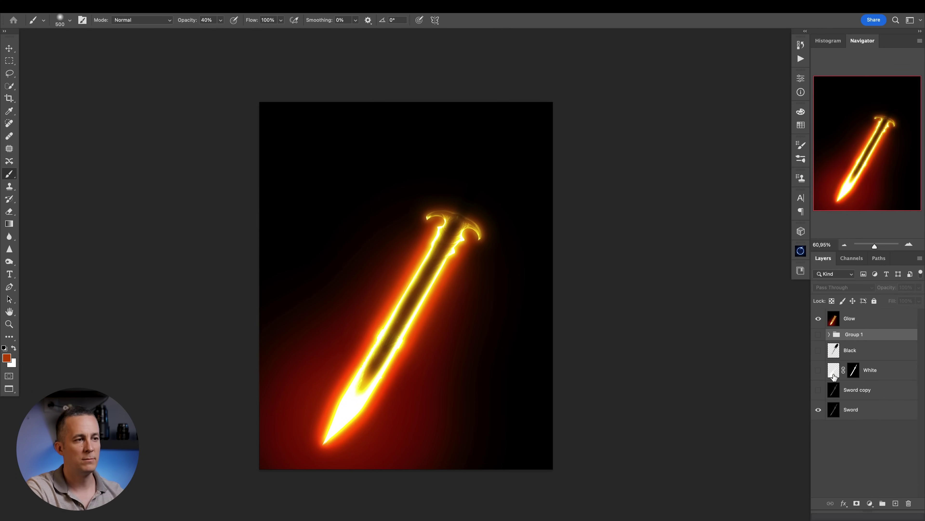
pyautogui.click(819, 318)
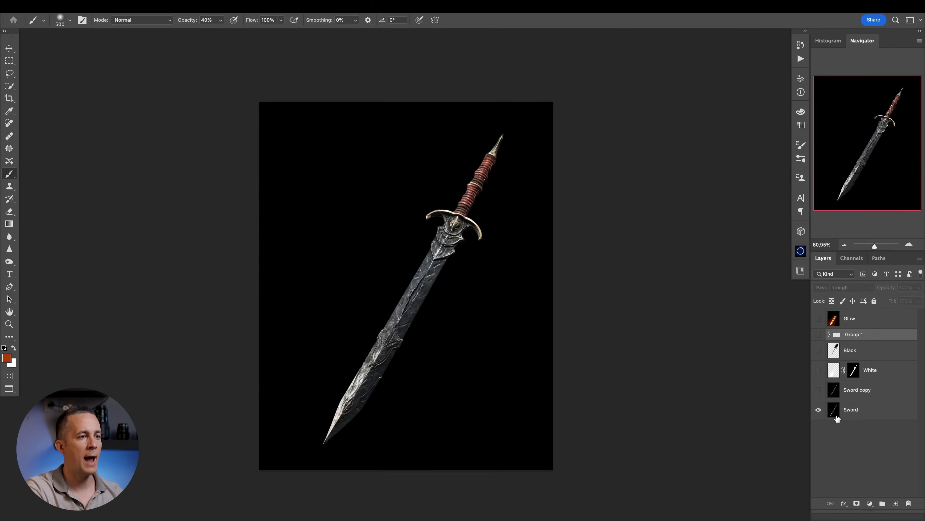
pyautogui.click(853, 410)
pyautogui.click(842, 322)
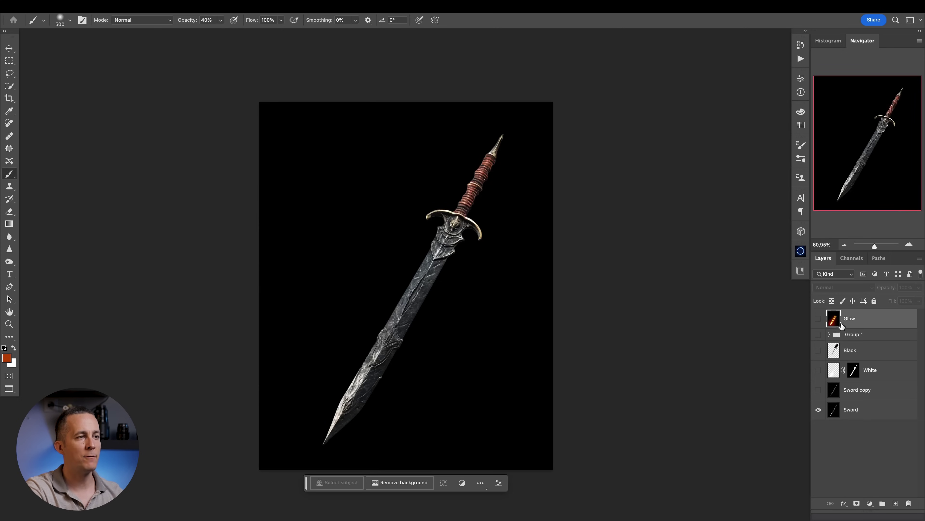
pyautogui.press('super+comma')
# Move the Black, White and Sword copy layers into Group 1 and reselect Glow
pyautogui.click(828, 334)
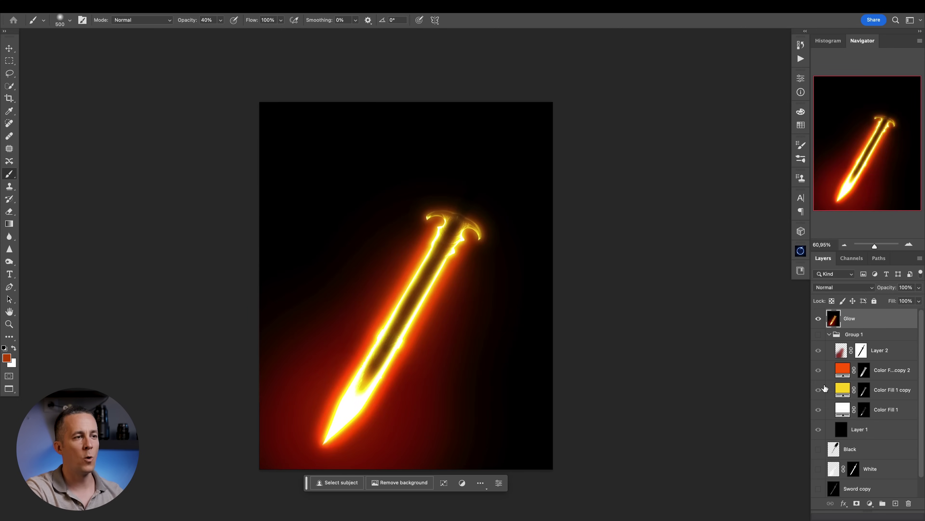
pyautogui.click(830, 334)
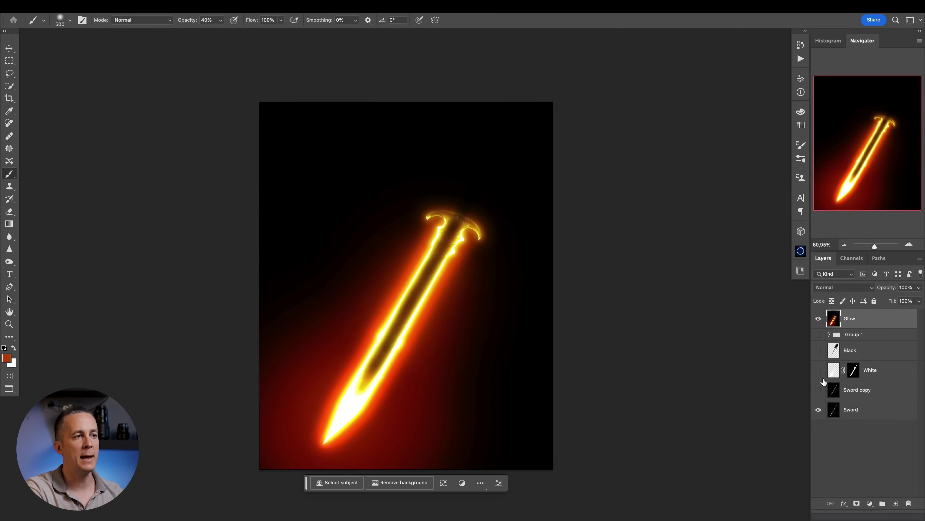
pyautogui.click(830, 334)
pyautogui.click(837, 452)
pyautogui.keyDown('shift'); pyautogui.click(838, 473); pyautogui.keyUp('shift')
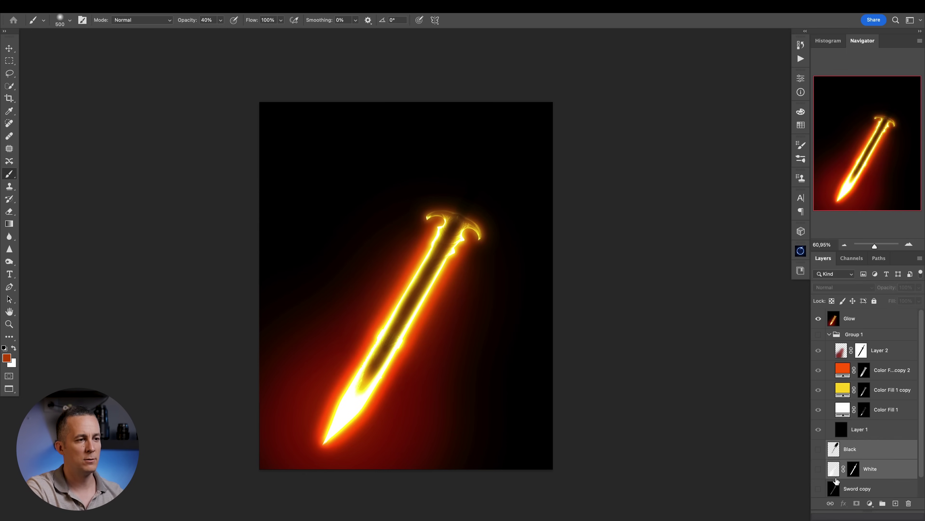
pyautogui.keyDown('shift'); pyautogui.click(835, 486); pyautogui.keyUp('shift')
pyautogui.moveTo(837, 452)
pyautogui.mouseDown()
pyautogui.moveTo(836, 432)
pyautogui.moveTo(843, 441)
pyautogui.mouseUp()
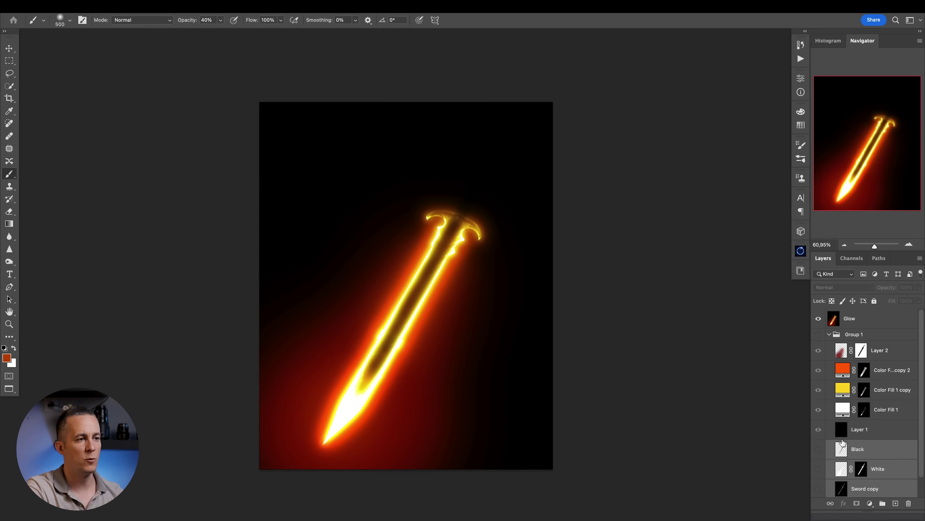
pyautogui.click(830, 335)
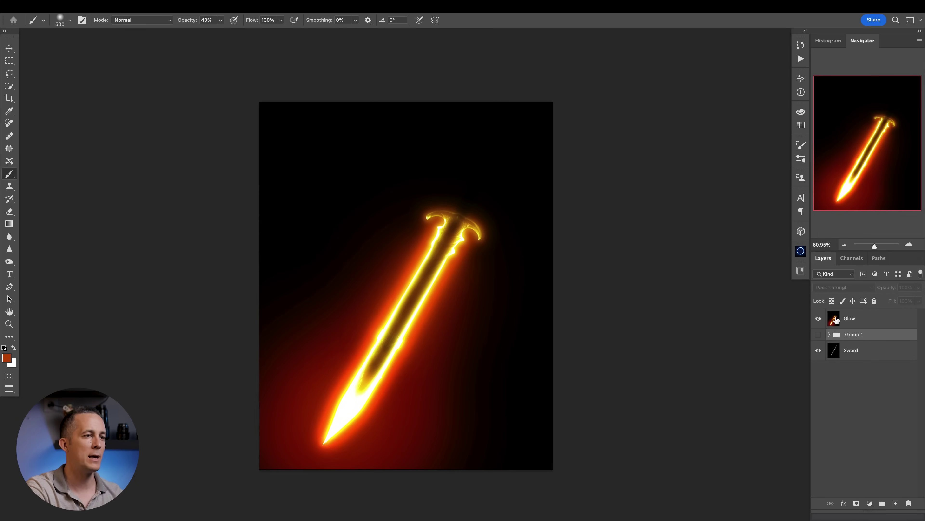
pyautogui.click(837, 319)
# Set the Glow layer's blend mode to Lighten, then select the Sword layer
pyautogui.click(838, 286)
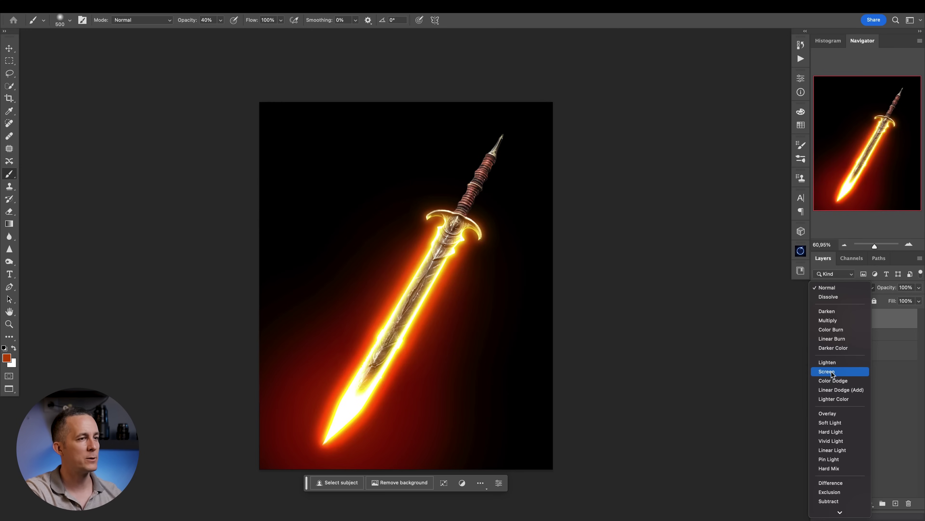
pyautogui.click(831, 362)
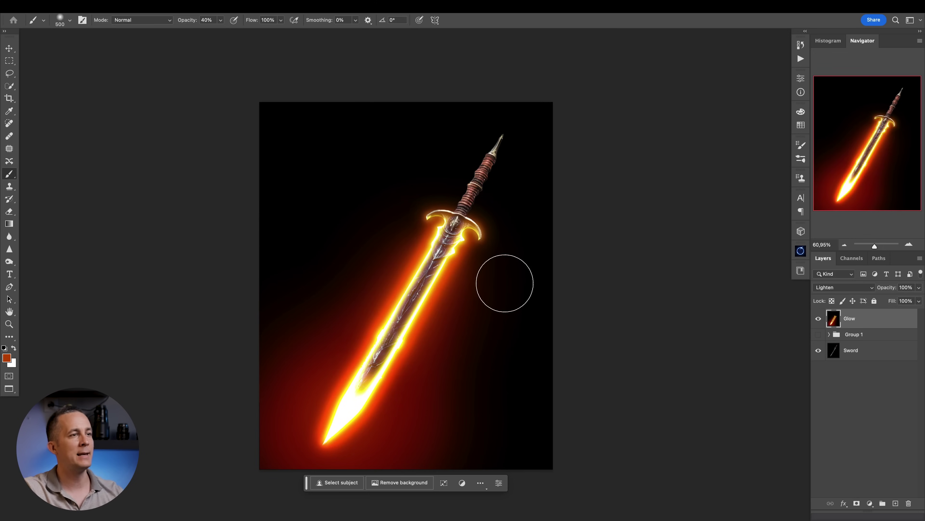
pyautogui.click(834, 351)
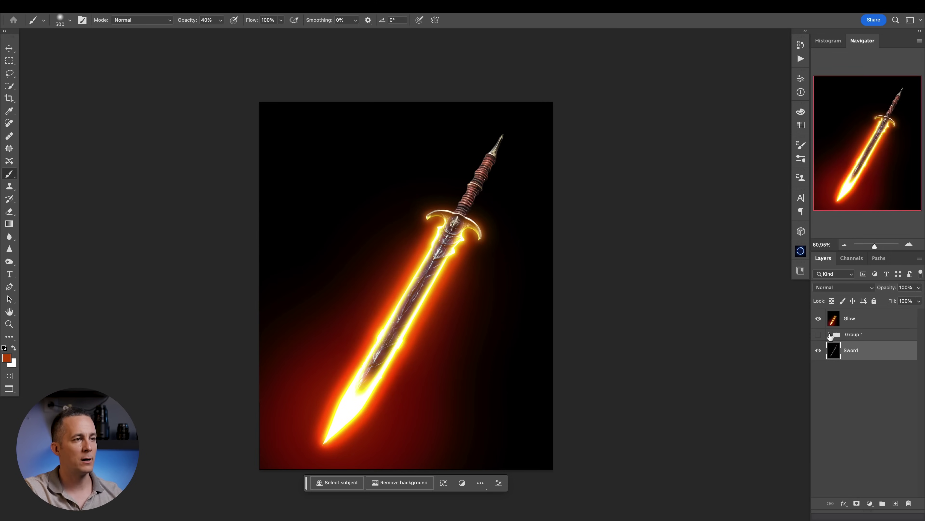
# Copy the White layer's mask onto the Sword layer inside Group 1
pyautogui.click(830, 334)
pyautogui.scroll(-2, 908, 431)
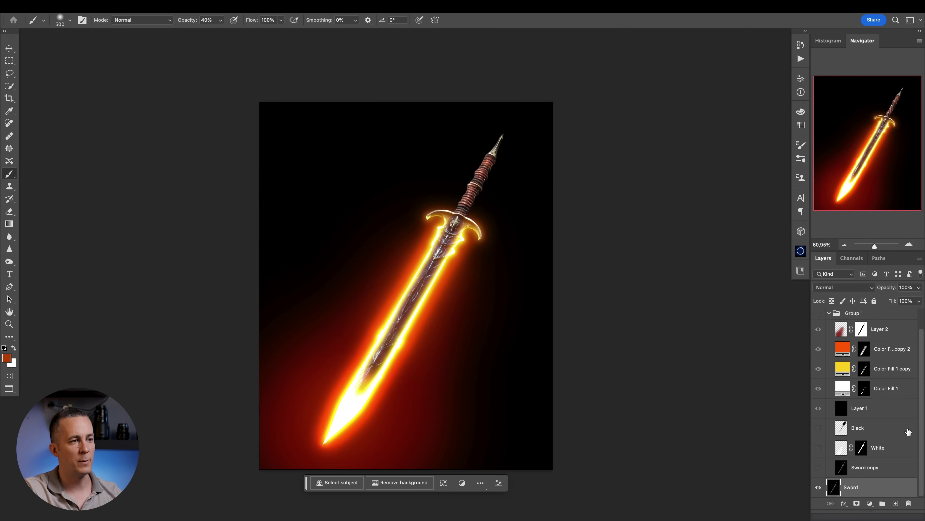
pyautogui.moveTo(861, 449); pyautogui.dragTo(862, 492)
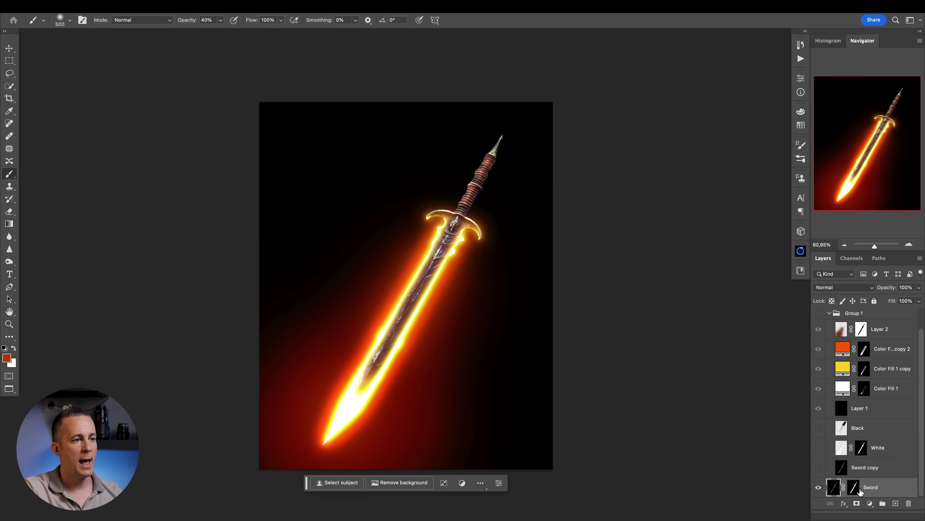
# Place a dark scratched texture photo, scale it to fill the canvas, and move it below Sword
pyautogui.click(829, 313)
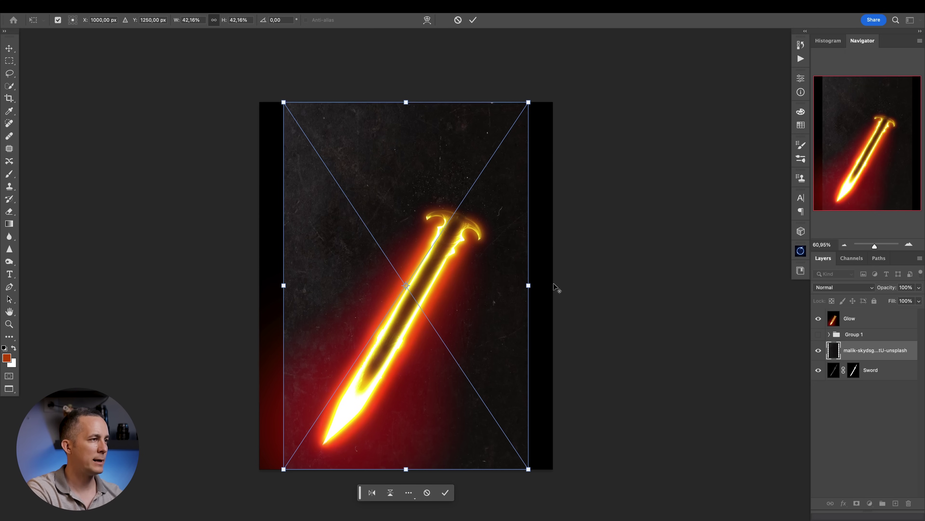
pyautogui.moveTo(529, 285); pyautogui.dragTo(553, 285)
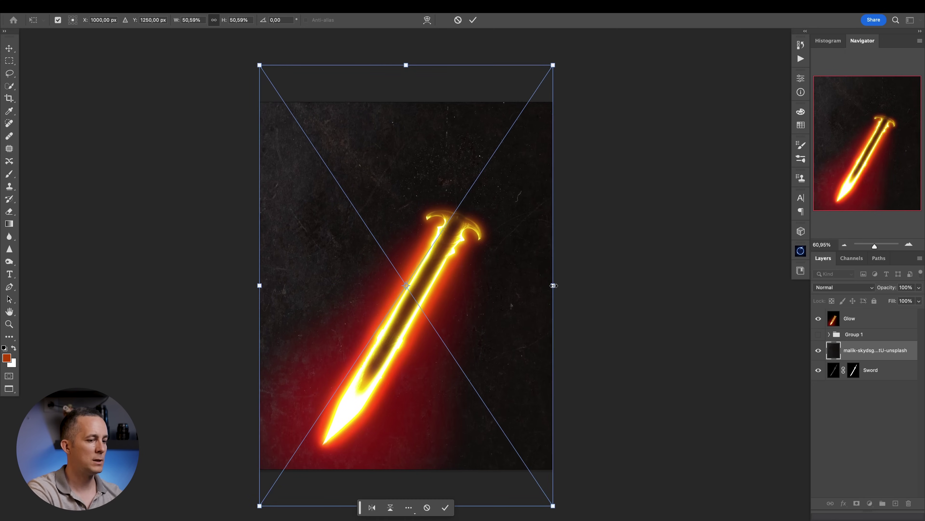
pyautogui.press('Return')
pyautogui.moveTo(837, 350); pyautogui.dragTo(829, 387)
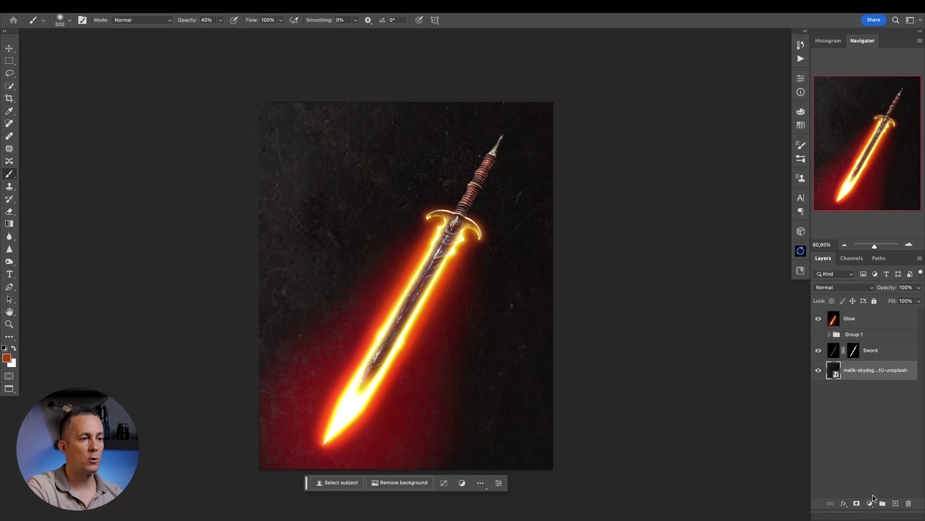
# Add a Curves adjustment above the background and pull the RGB curve down with two points
pyautogui.click(870, 503)
pyautogui.click(879, 417)
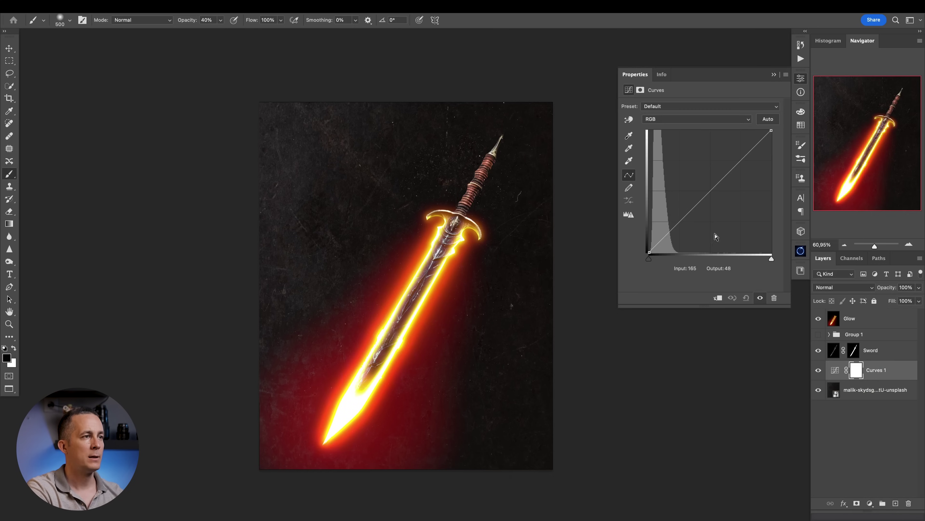
pyautogui.moveTo(722, 208); pyautogui.dragTo(720, 203)
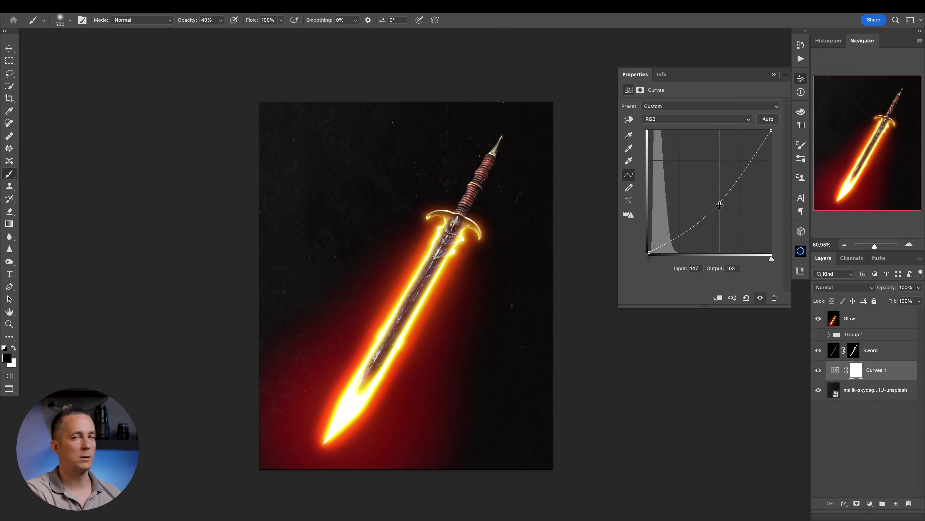
pyautogui.moveTo(720, 204); pyautogui.dragTo(720, 203)
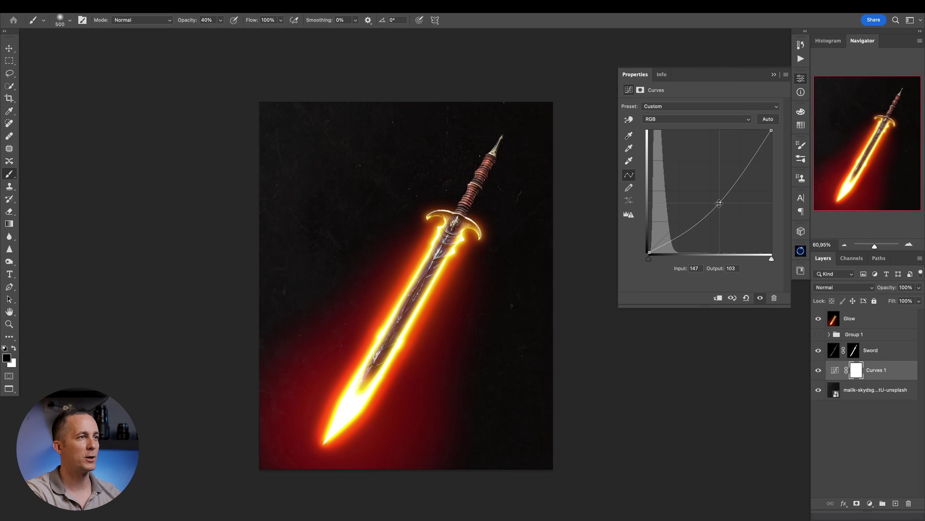
pyautogui.moveTo(719, 203)
pyautogui.mouseDown()
pyautogui.moveTo(716, 195)
pyautogui.moveTo(721, 212)
pyautogui.moveTo(716, 200)
pyautogui.mouseUp()
pyautogui.moveTo(740, 168); pyautogui.dragTo(738, 167)
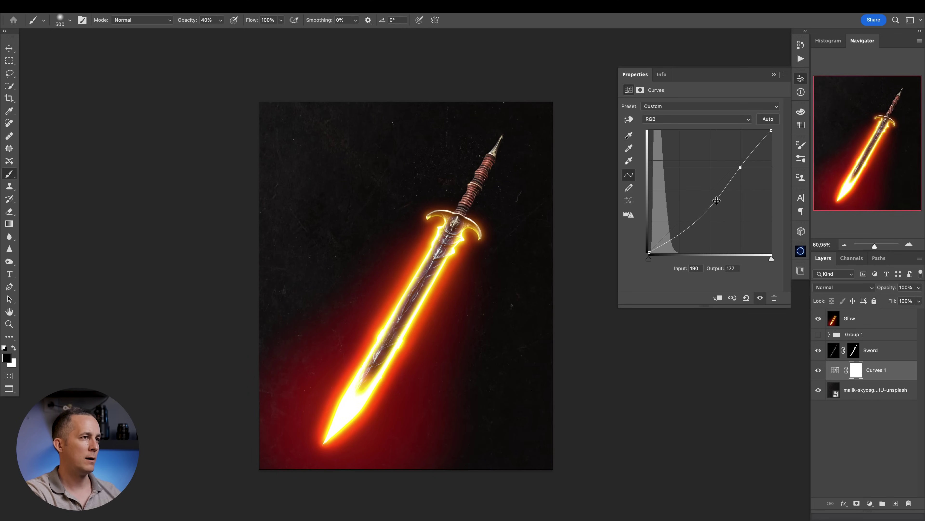
pyautogui.moveTo(717, 201); pyautogui.dragTo(713, 202)
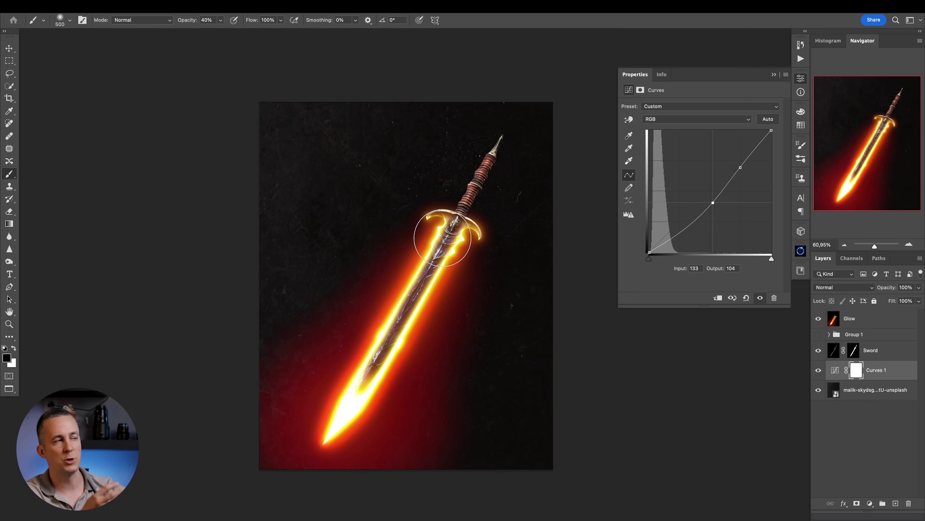
# Close the Curves properties and toggle the Glow layer off and on to compare
pyautogui.click(774, 75)
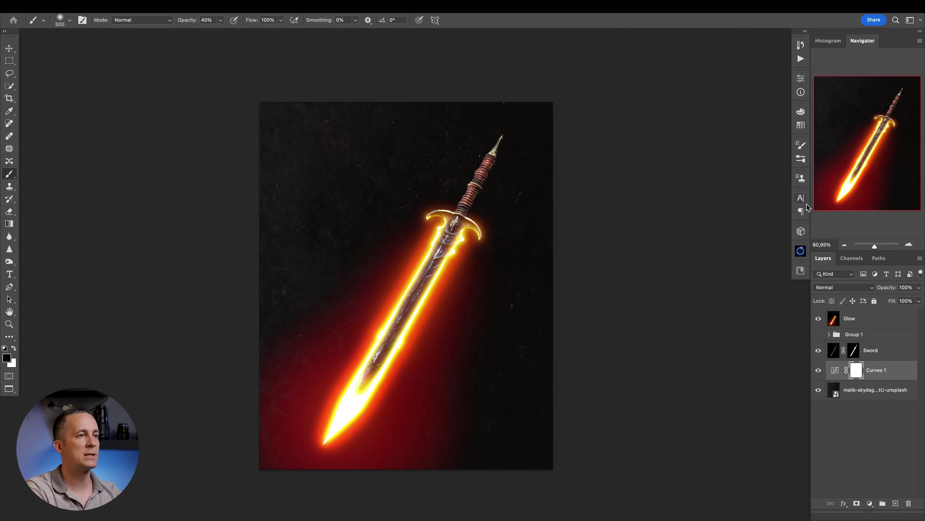
pyautogui.click(819, 318)
pyautogui.click(819, 320)
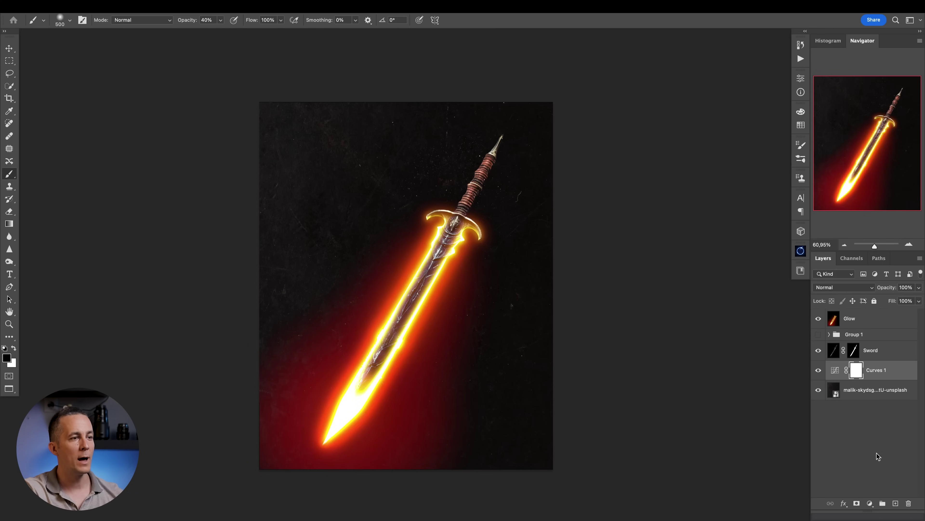
# Add a Hue/Saturation adjustment clipped to Glow with hue -2, keeping the glow orange
pyautogui.click(878, 503)
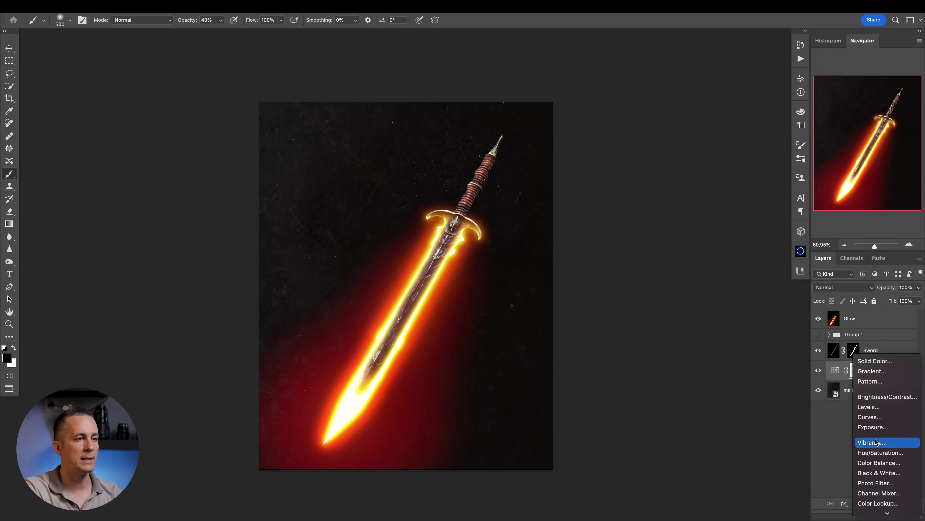
pyautogui.click(872, 453)
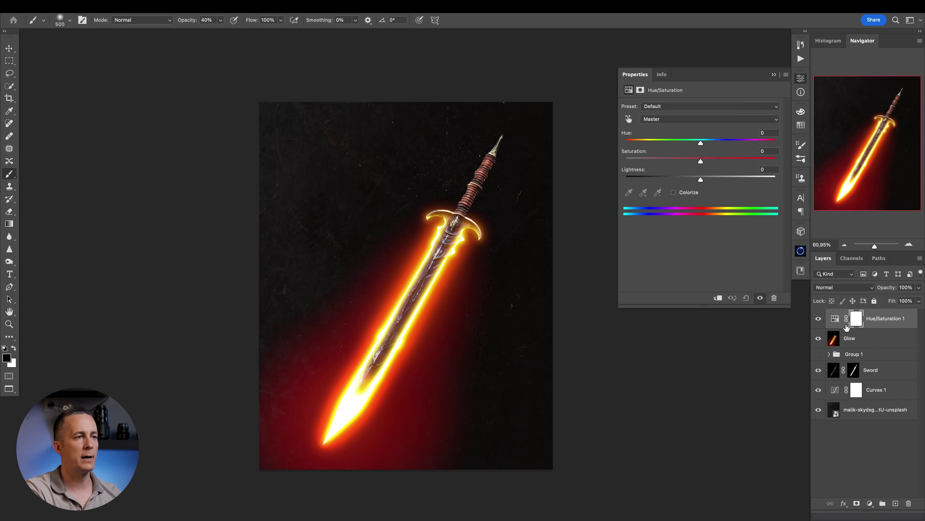
pyautogui.click(718, 298)
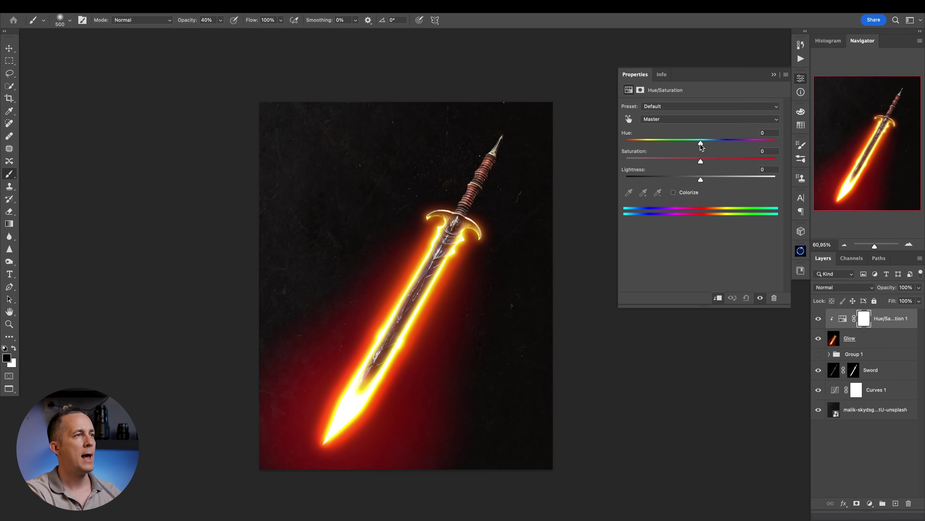
pyautogui.moveTo(701, 143)
pyautogui.mouseDown()
pyautogui.moveTo(611, 138)
pyautogui.moveTo(738, 142)
pyautogui.moveTo(691, 143)
pyautogui.moveTo(699, 142)
pyautogui.moveTo(652, 162)
pyautogui.moveTo(671, 166)
pyautogui.moveTo(621, 162)
pyautogui.mouseUp()
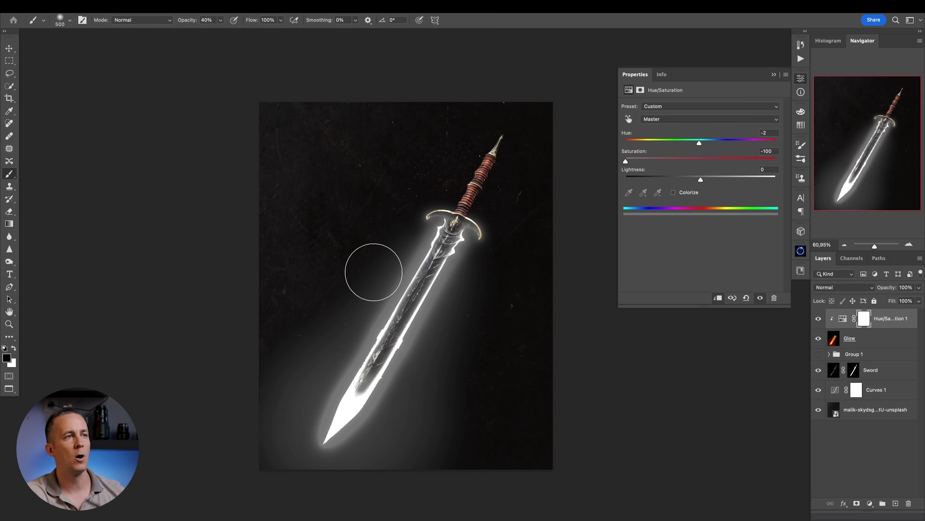
pyautogui.moveTo(632, 153); pyautogui.dragTo(635, 160)
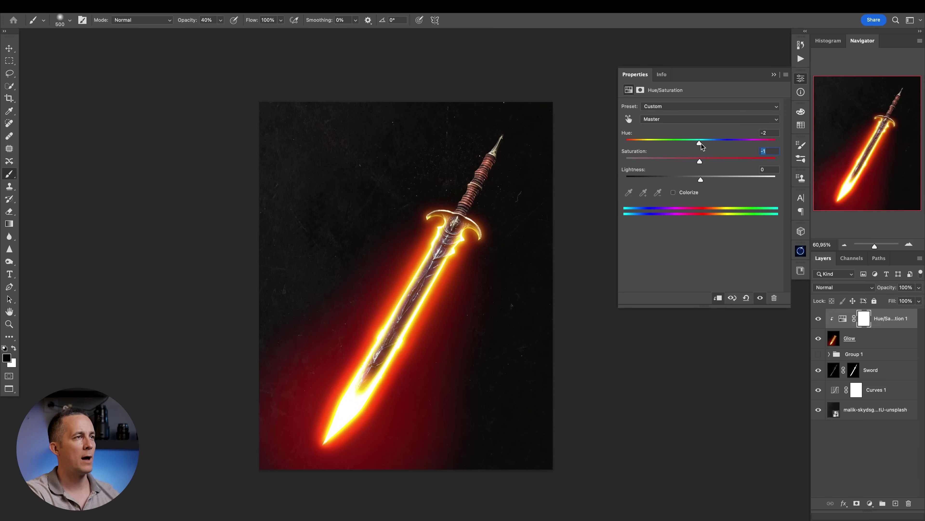
pyautogui.click(774, 74)
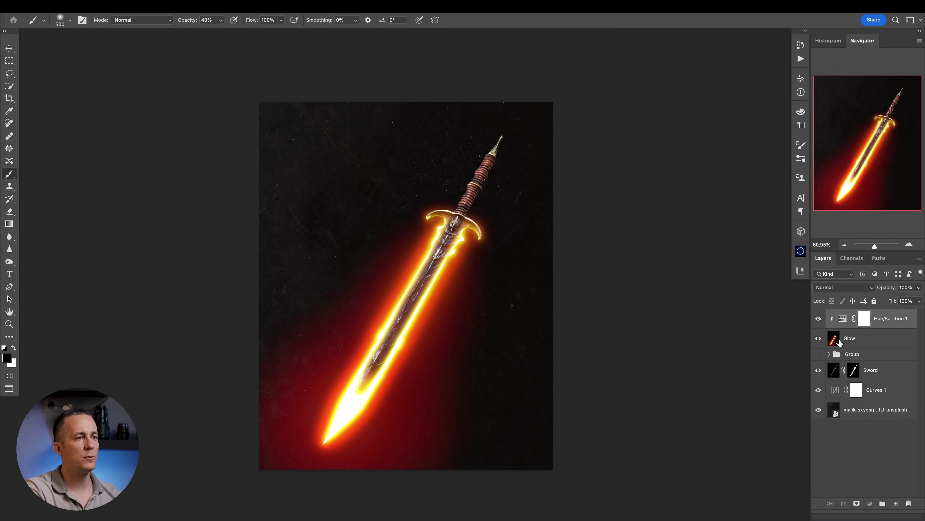
pyautogui.click(840, 342)
# Add a layer mask to the Glow layer and target it for painting
pyautogui.click(857, 504)
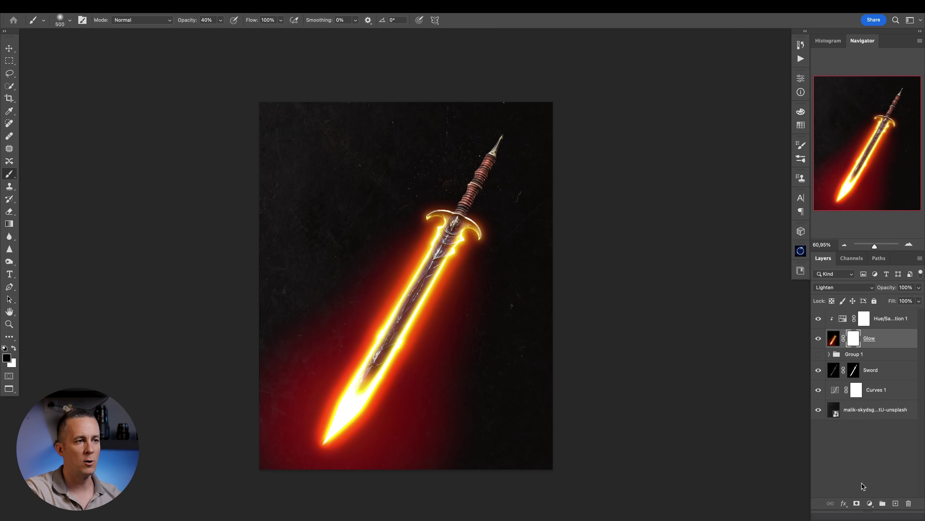
pyautogui.click(825, 354)
pyautogui.click(829, 353)
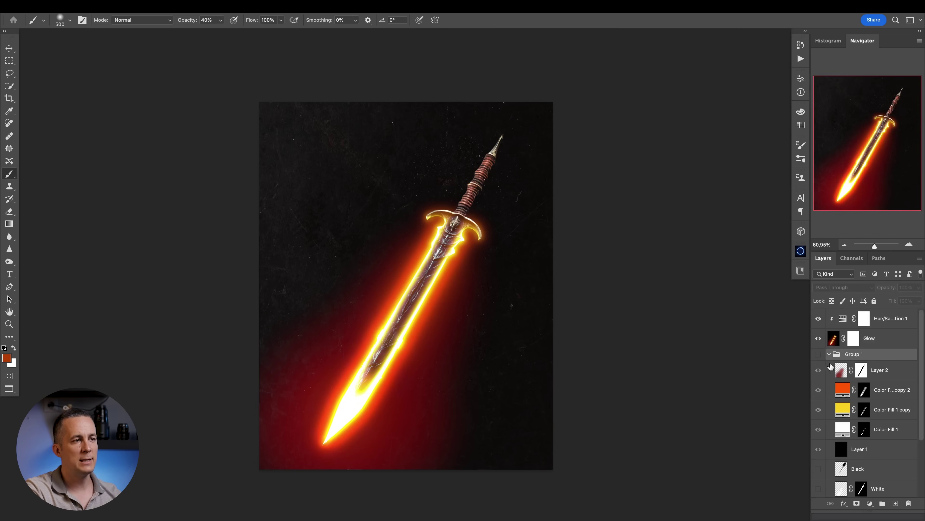
pyautogui.click(830, 354)
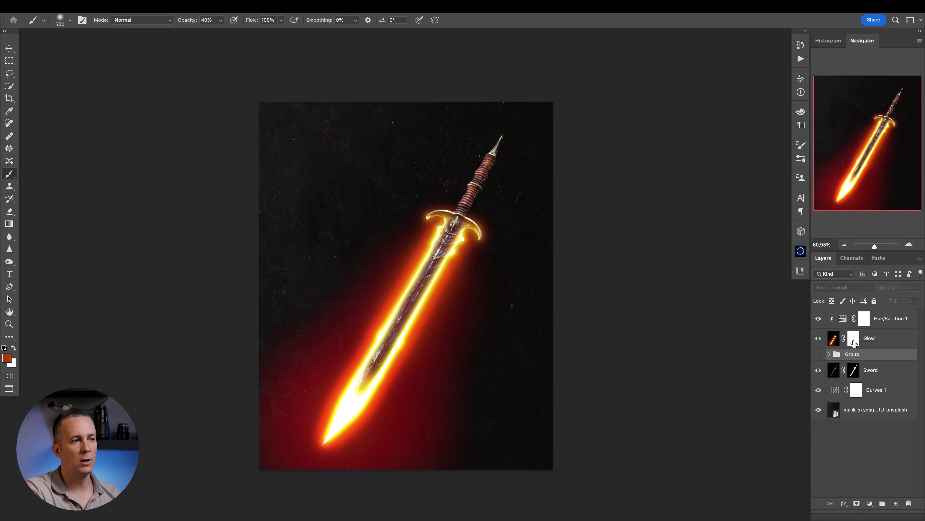
pyautogui.click(848, 341)
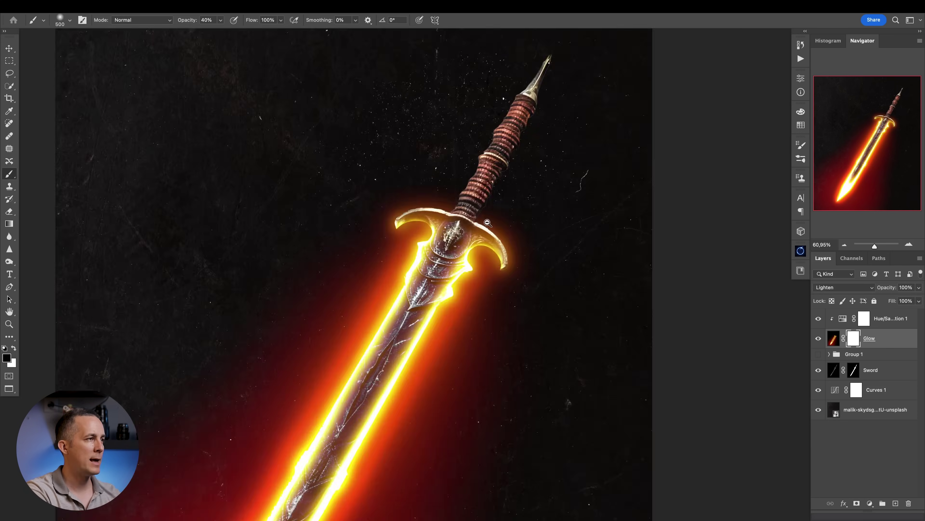
# Paint black with a 100 px brush over both crossguard arms, then toggle the mask to compare
pyautogui.scroll(5, 461, 223)
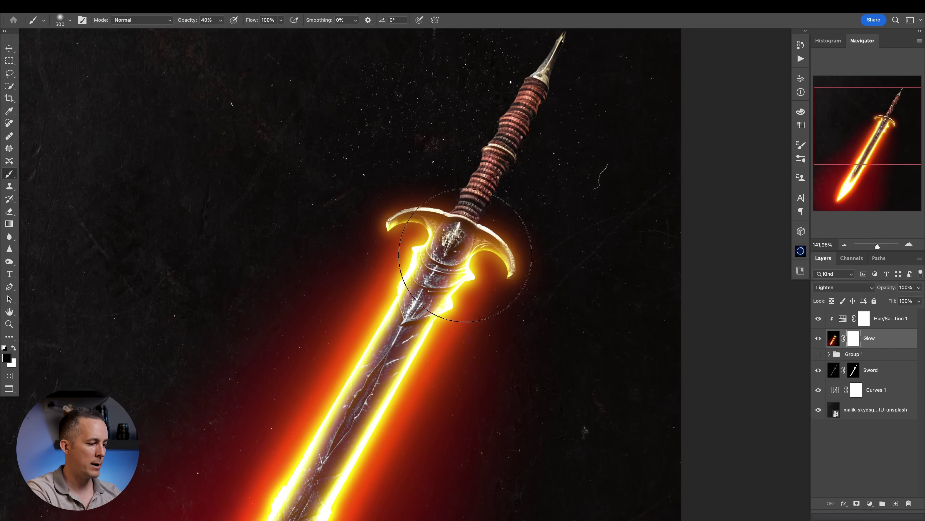
pyautogui.press('[')
pyautogui.press('[')
pyautogui.press('[')
pyautogui.press('[')
pyautogui.press('[')
pyautogui.press('[')
pyautogui.press('[')
pyautogui.press('[')
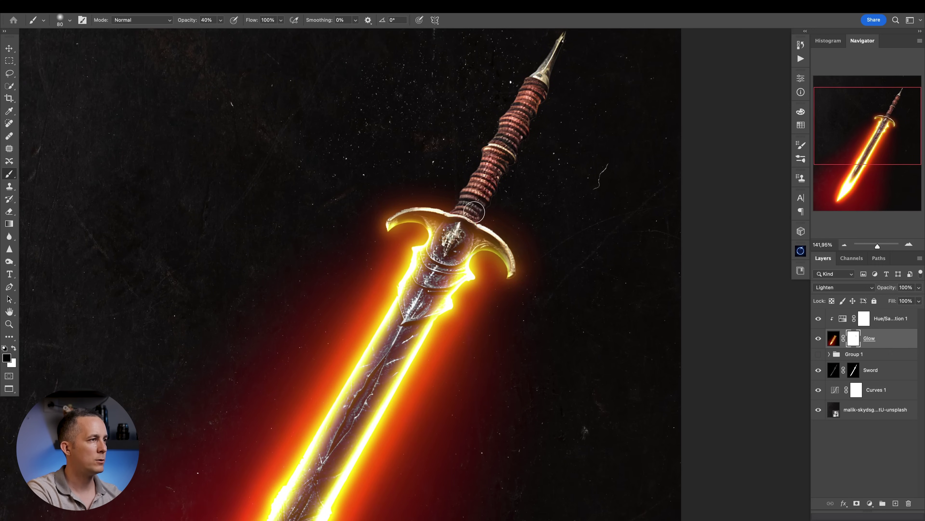
pyautogui.moveTo(440, 201)
pyautogui.mouseDown()
pyautogui.moveTo(372, 228)
pyautogui.moveTo(436, 200)
pyautogui.moveTo(404, 219)
pyautogui.moveTo(421, 253)
pyautogui.mouseUp()
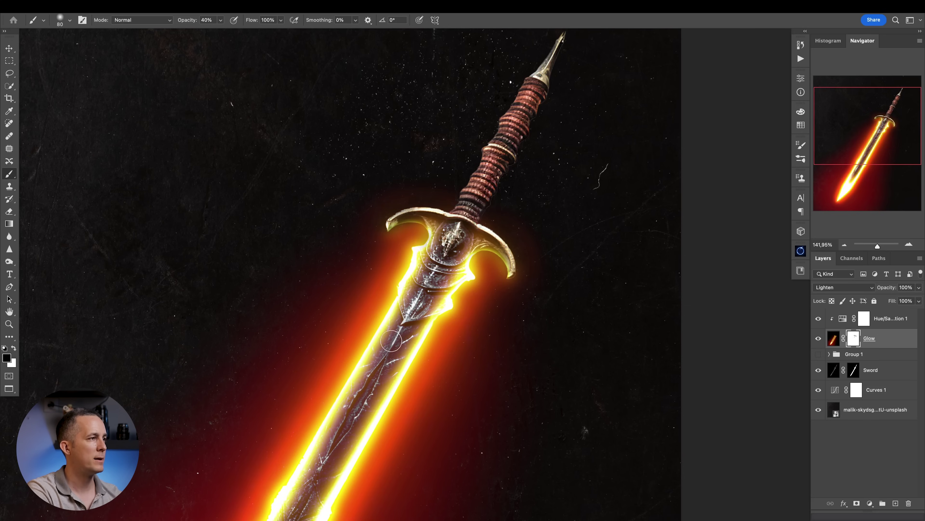
pyautogui.moveTo(493, 226); pyautogui.dragTo(509, 251)
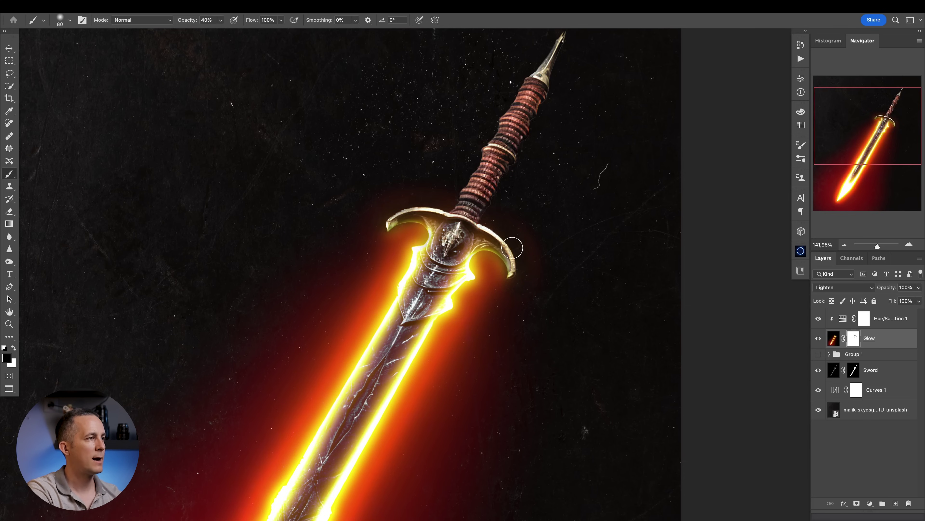
pyautogui.press('super+0')
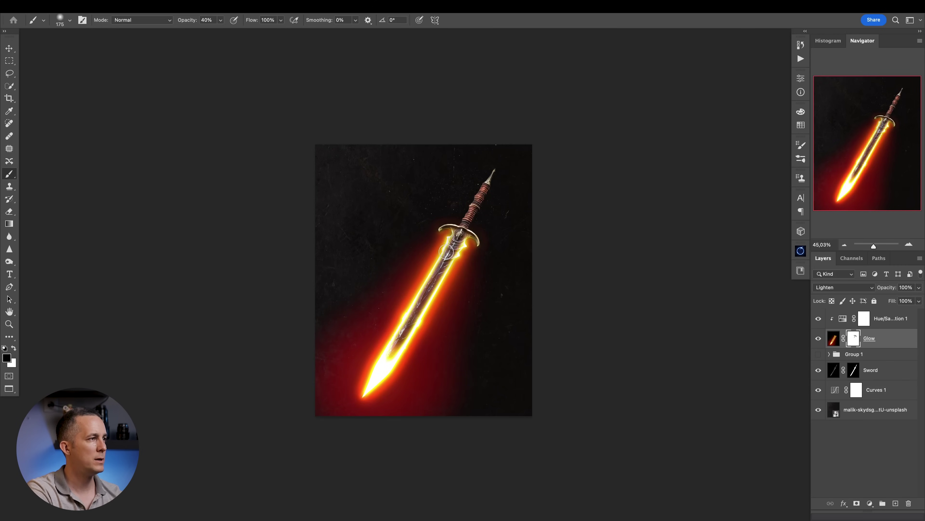
pyautogui.press(']')
pyautogui.press(']')
pyautogui.press(']')
pyautogui.press(']')
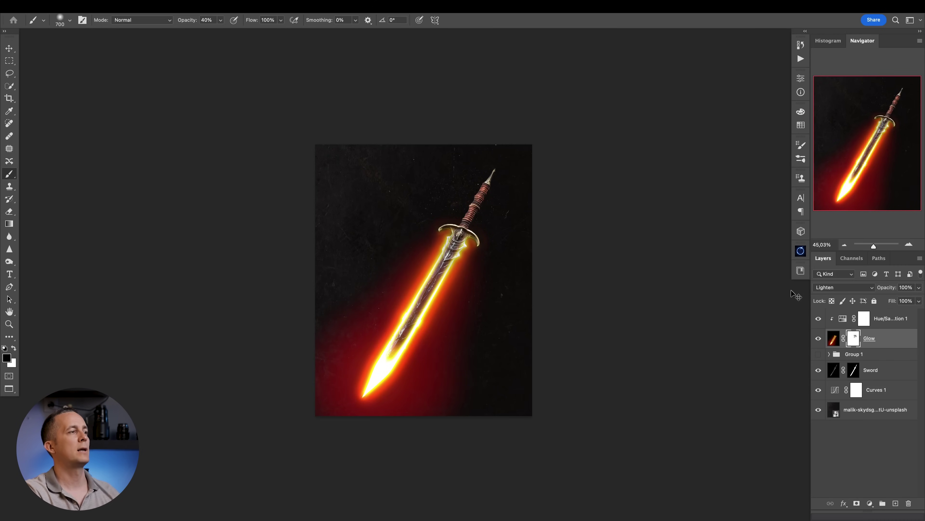
pyautogui.keyDown('shift'); pyautogui.click(854, 339); pyautogui.keyUp('shift')
# Re-enable the Glow mask, zoom in, and toggle the Glow layer twice to compare
pyautogui.keyDown('shift'); pyautogui.click(855, 339); pyautogui.keyUp('shift')
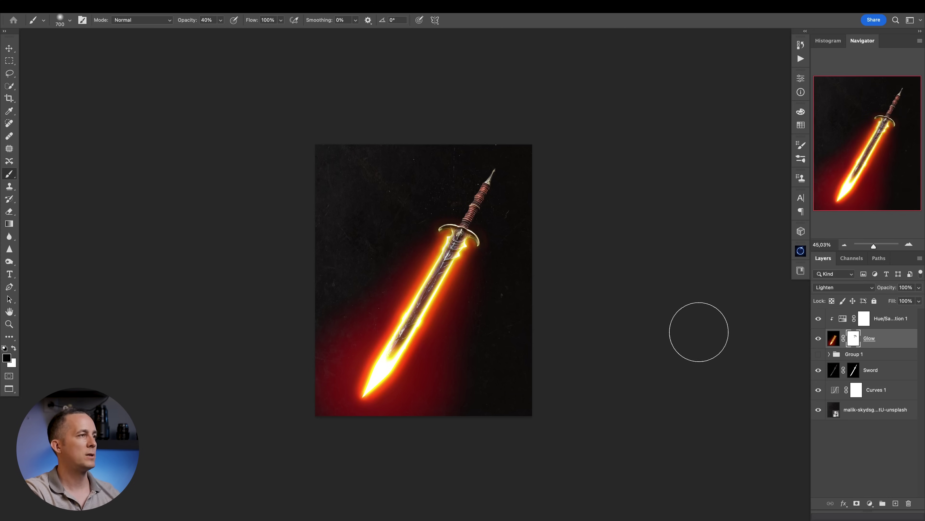
pyautogui.keyDown('super'); pyautogui.click(501, 319); pyautogui.keyUp('super')
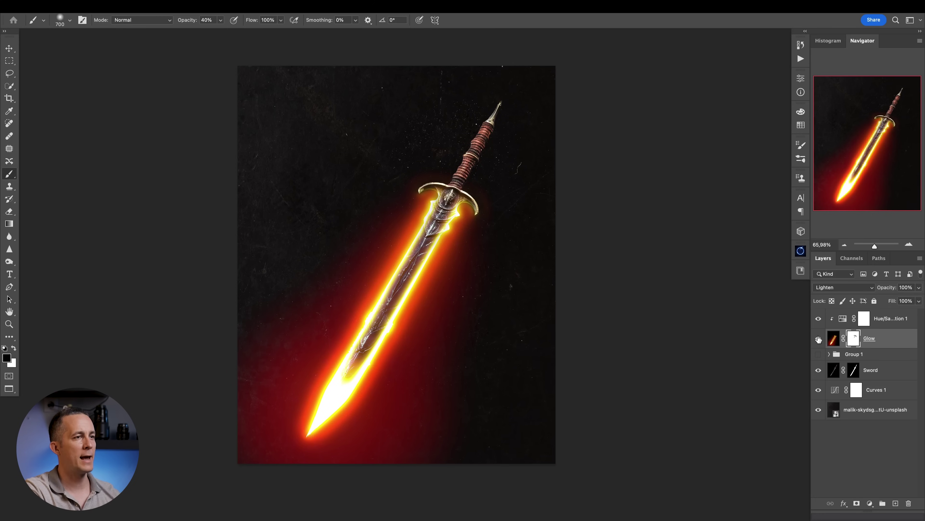
pyautogui.click(818, 339)
pyautogui.click(819, 339)
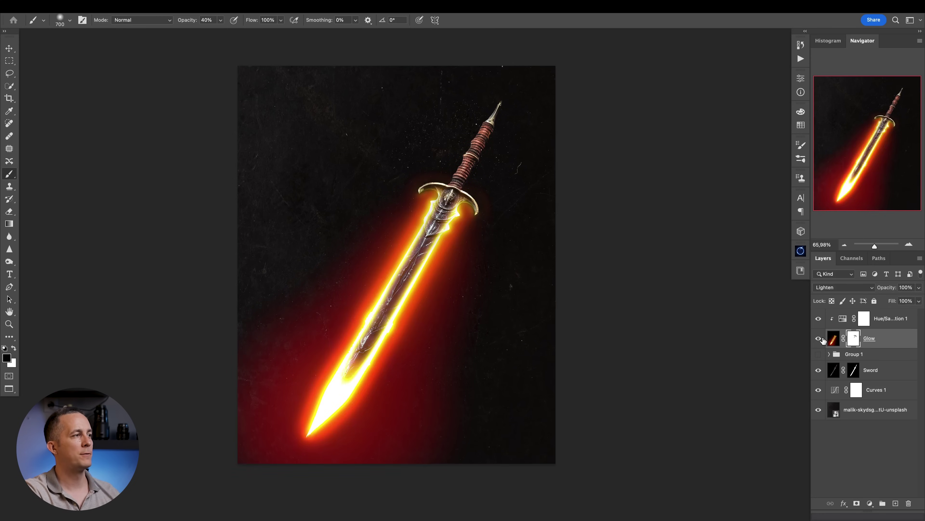
pyautogui.click(818, 339)
pyautogui.click(819, 339)
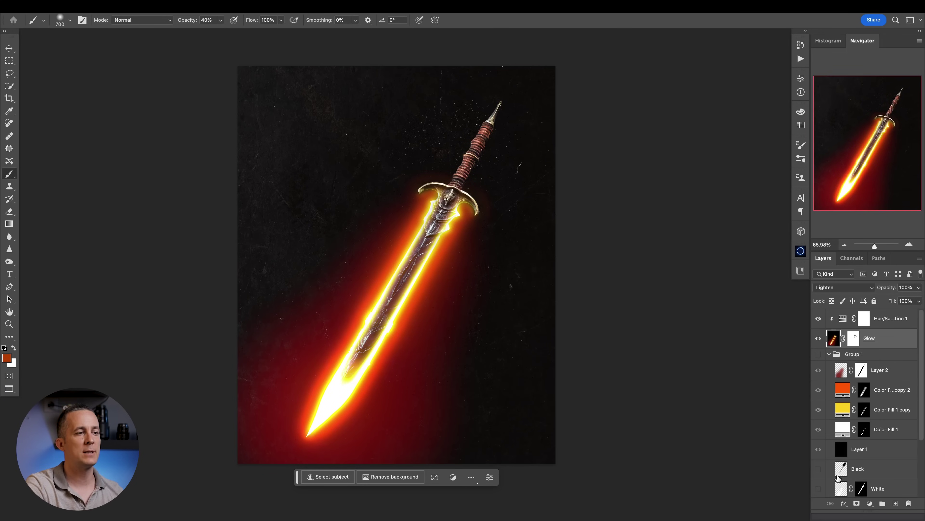
# Collapse Group 1 and switch the Glow layer's blend mode from Lighten to Screen
pyautogui.click(829, 354)
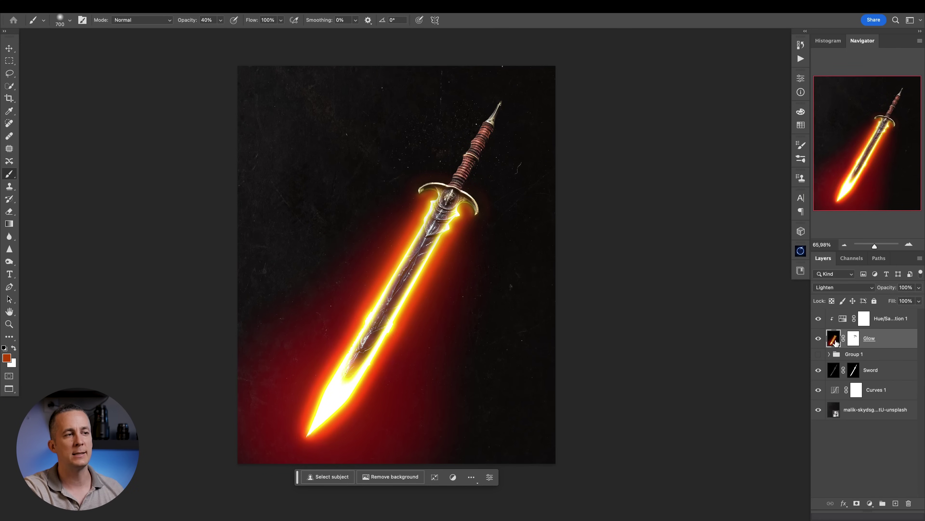
pyautogui.click(826, 288)
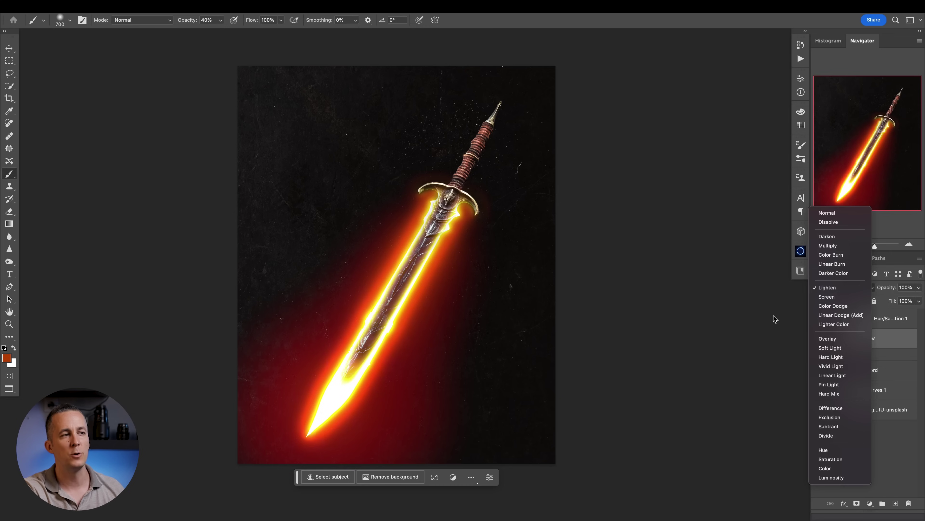
pyautogui.click(823, 297)
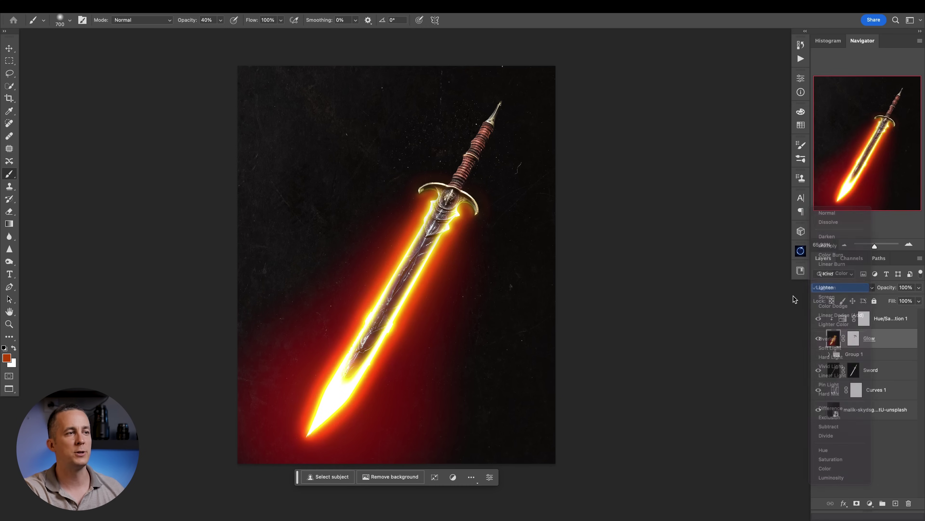